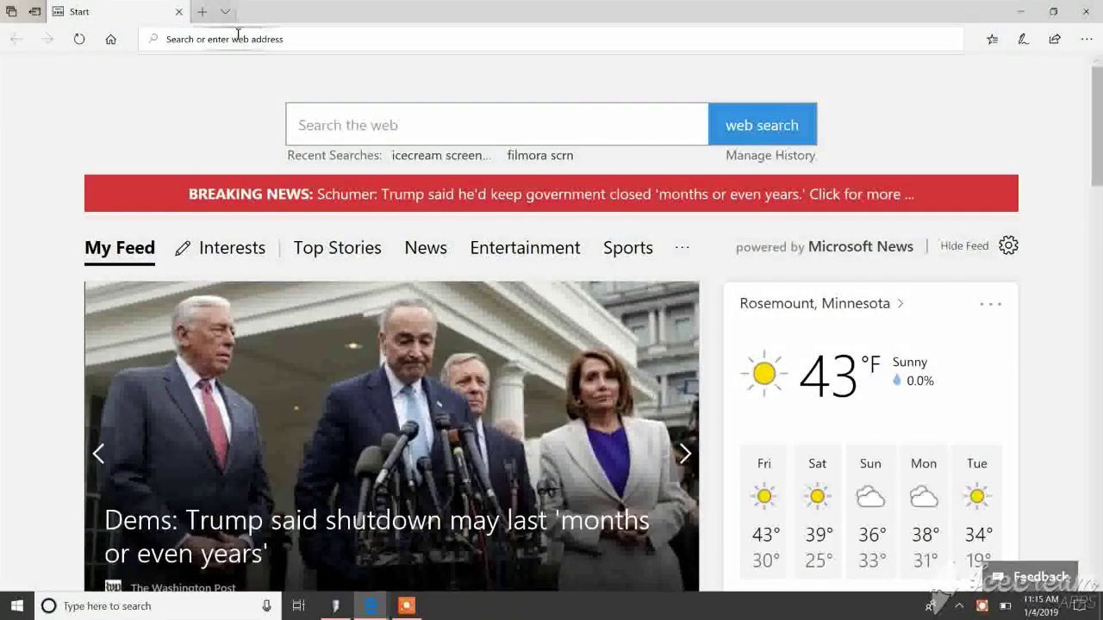
Load easel.inventables.com from the 'ea' address-bar suggestion and scroll the Projects list.
{"action": "left_click", "coordinate": [237, 35]}
{"action": "type", "text": "easel.inventables.com/"}
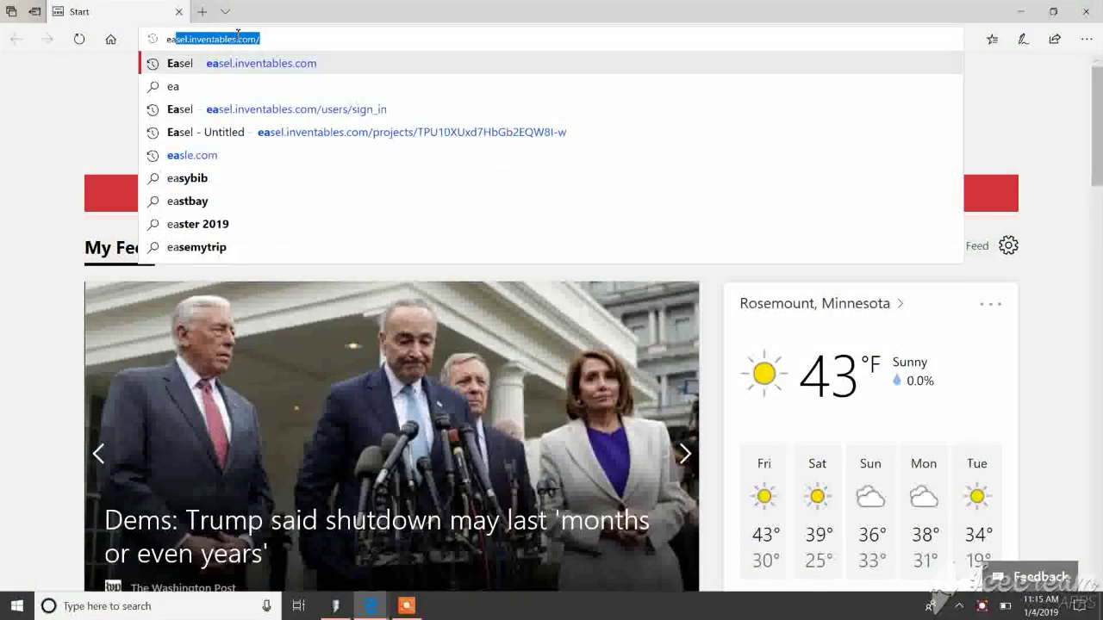
{"action": "key", "text": "Return"}
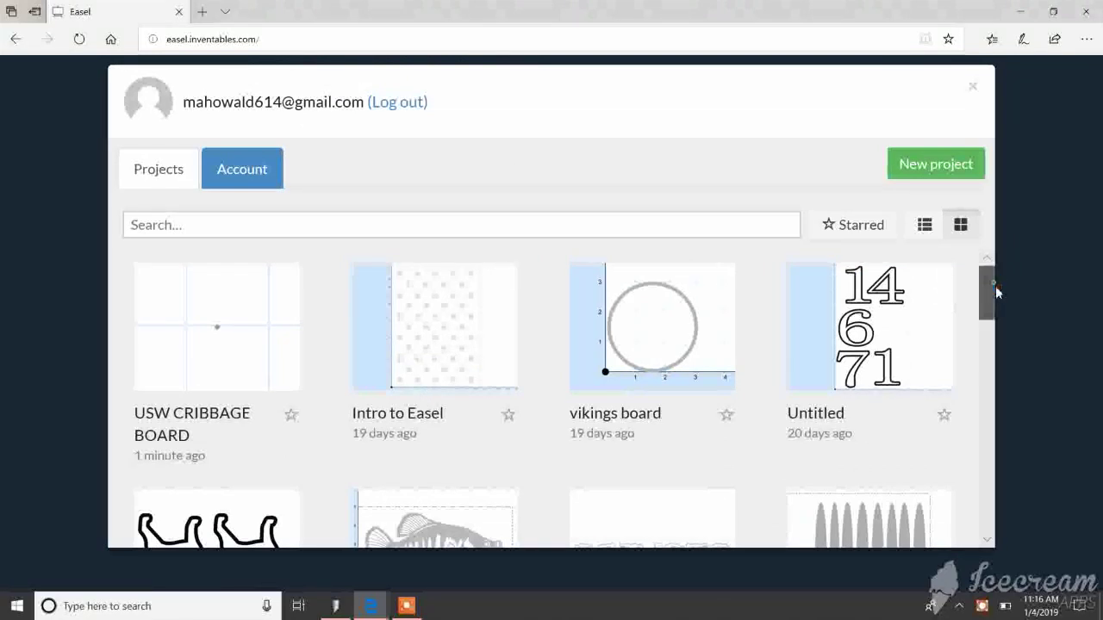
{"action": "left_click_drag", "start_coordinate": [992, 288], "coordinate": [931, 197]}
Start a new project with an 11.3 in circle, proportions linked, placed near the origin.
{"action": "left_click", "coordinate": [908, 162]}
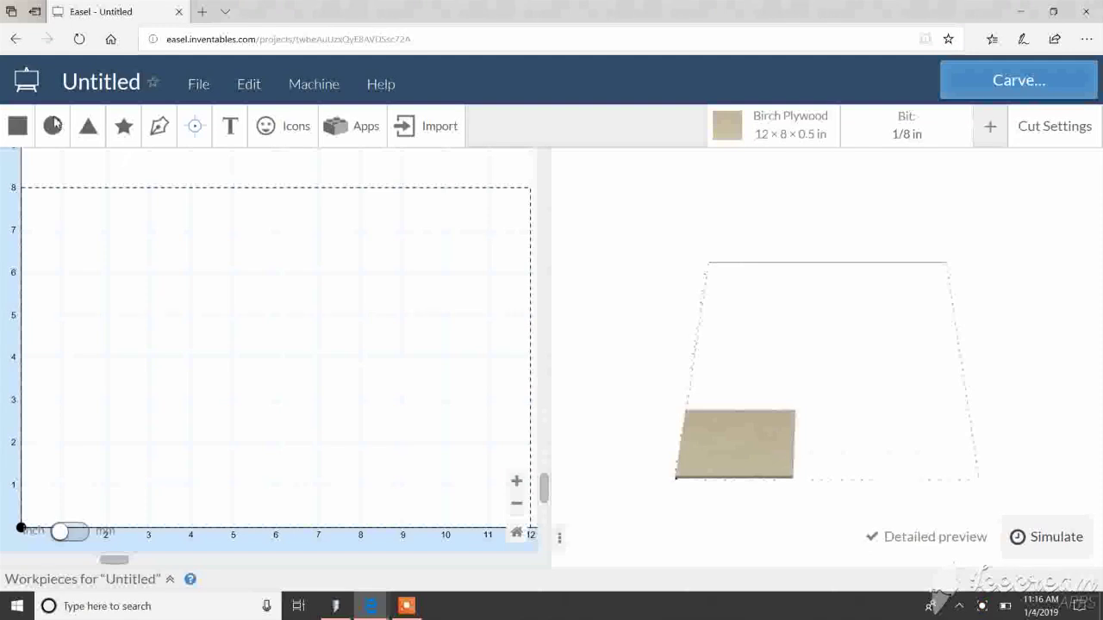
{"action": "left_click", "coordinate": [54, 125]}
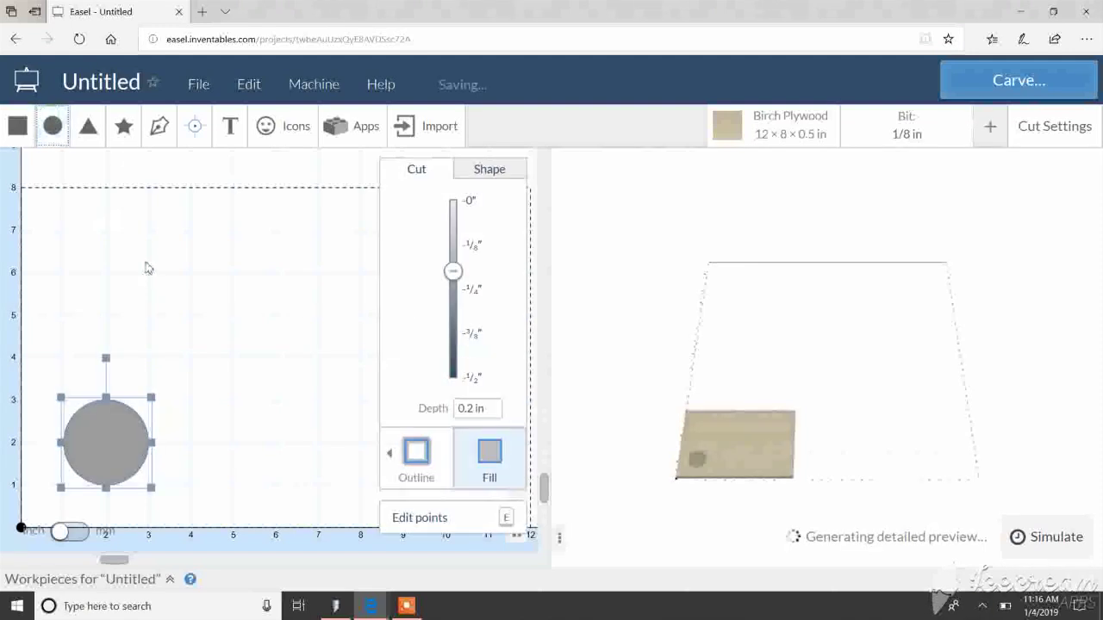
{"action": "left_click_drag", "start_coordinate": [152, 398], "coordinate": [368, 184]}
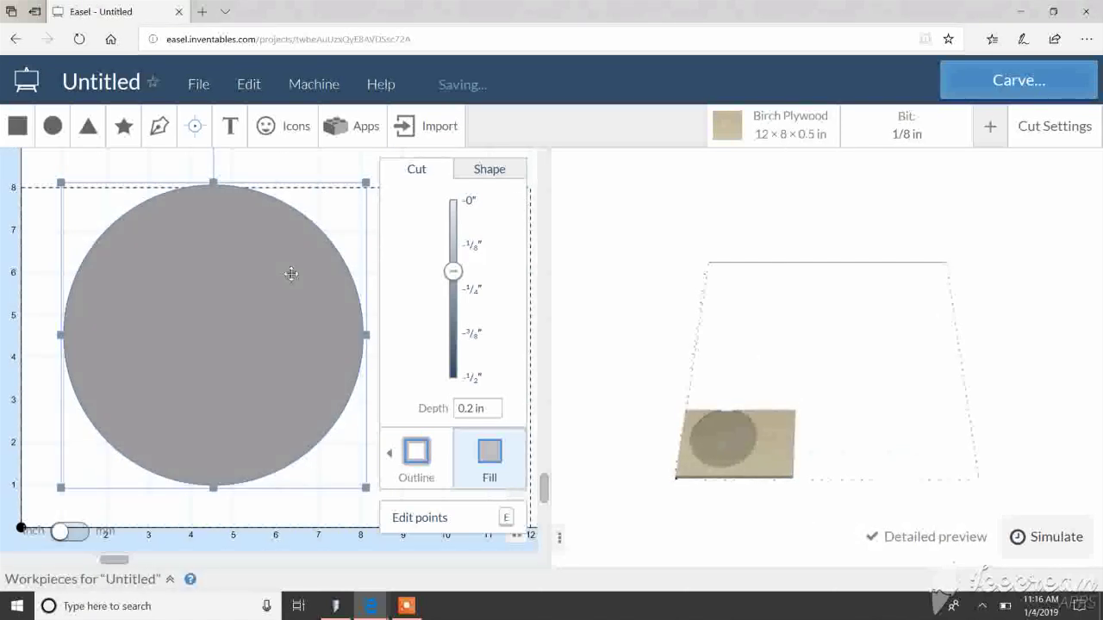
{"action": "left_click", "coordinate": [496, 170]}
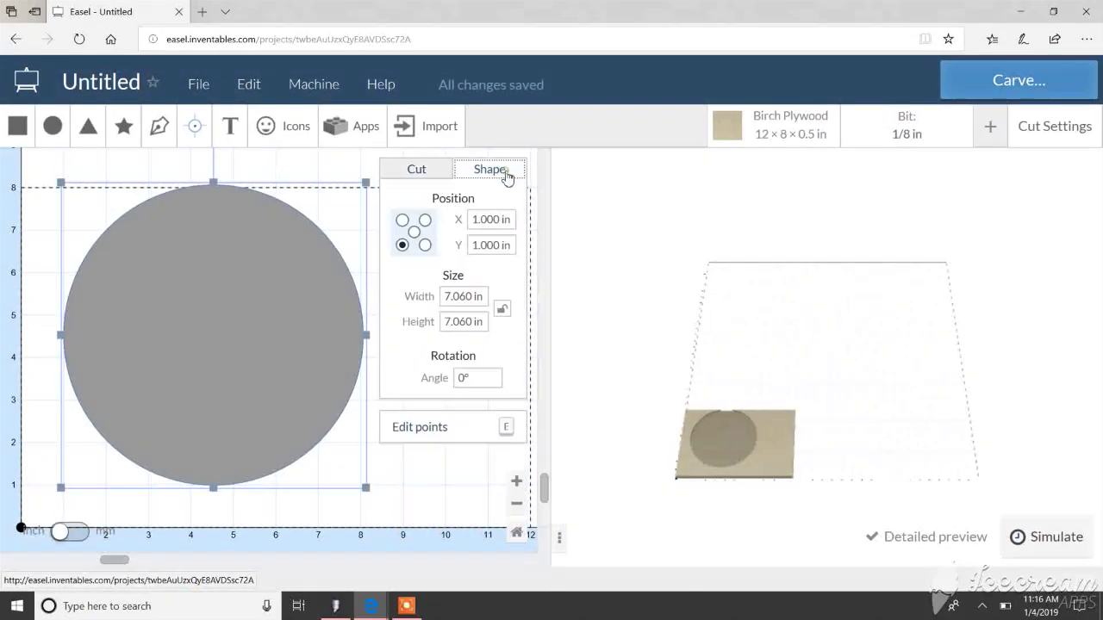
{"action": "left_click", "coordinate": [503, 310]}
{"action": "left_click", "coordinate": [443, 295]}
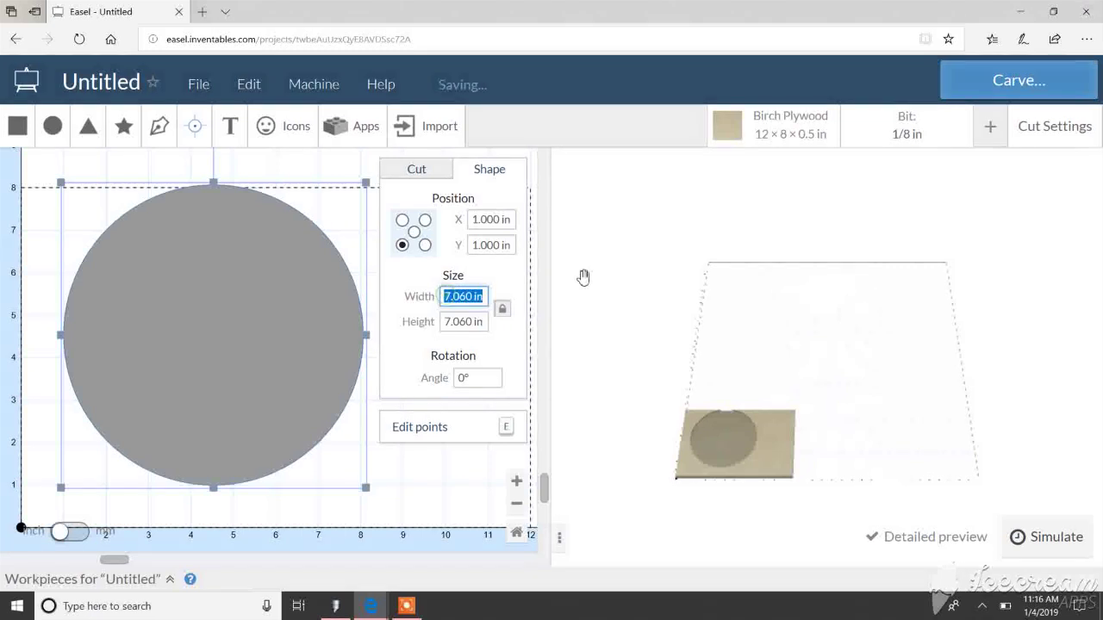
{"action": "type", "text": "11.3"}
{"action": "key", "text": "Return"}
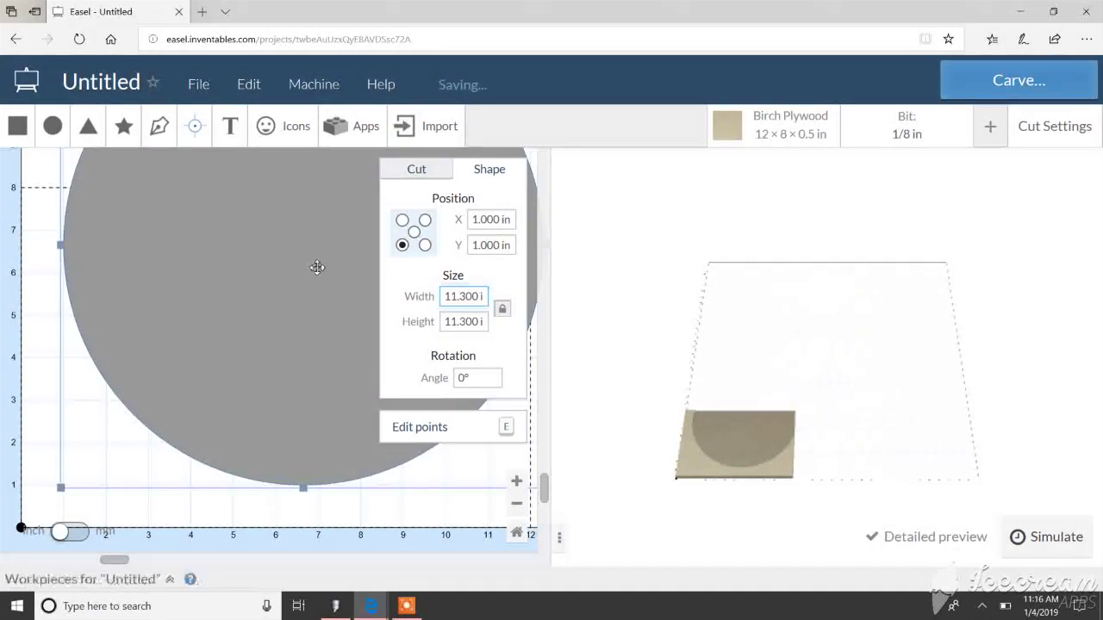
{"action": "left_click_drag", "start_coordinate": [316, 264], "coordinate": [276, 306]}
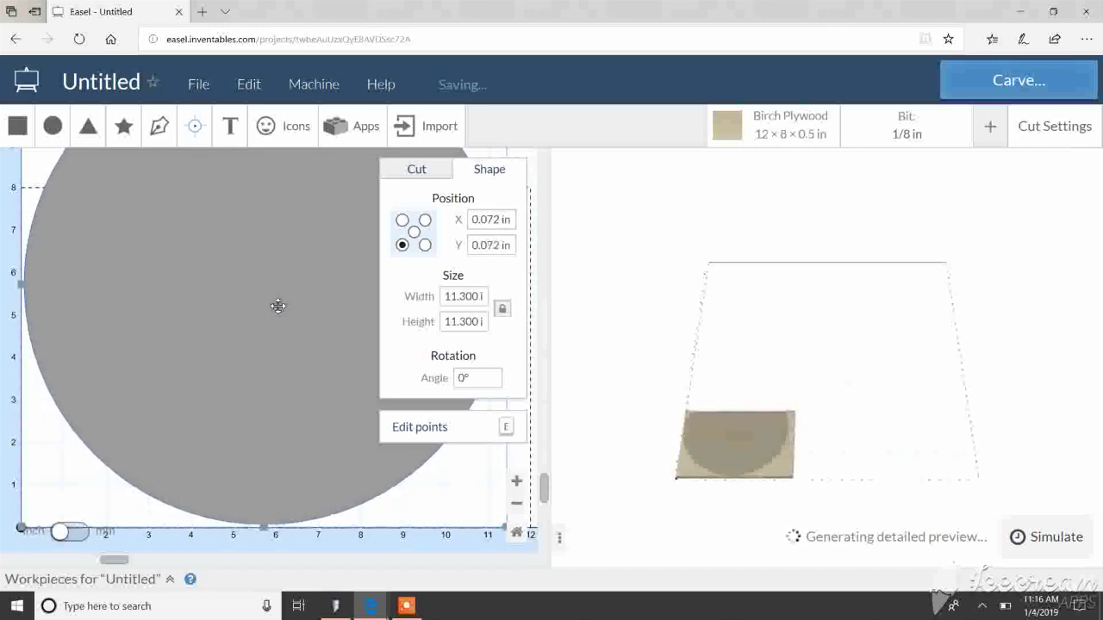
Set the circle to cut as an outline along its outside.
{"action": "left_click", "coordinate": [414, 173]}
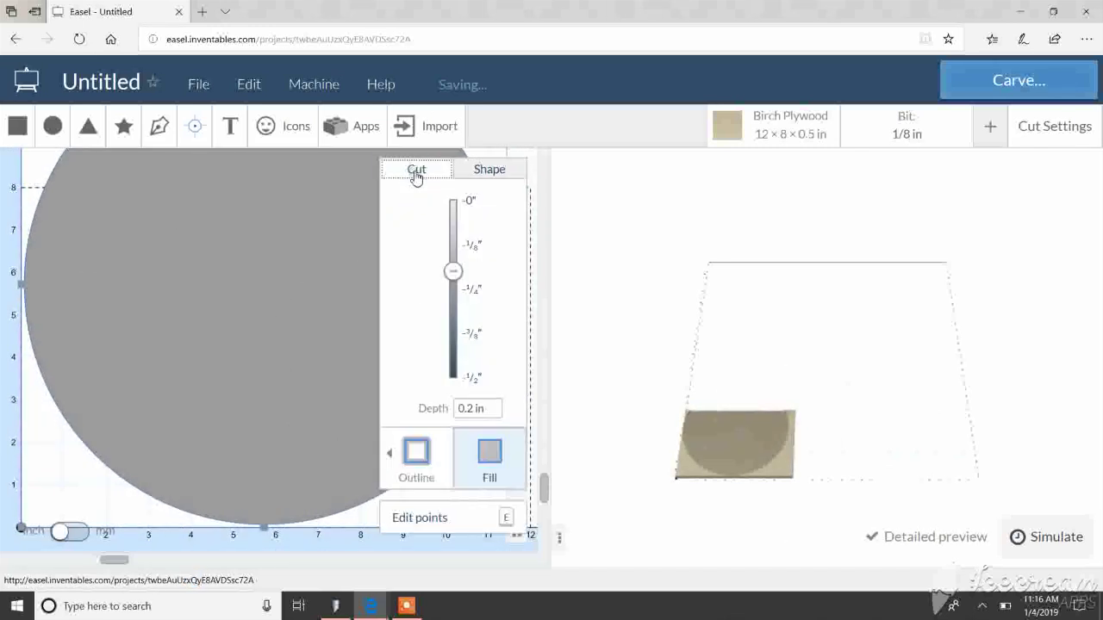
{"action": "left_click", "coordinate": [401, 450]}
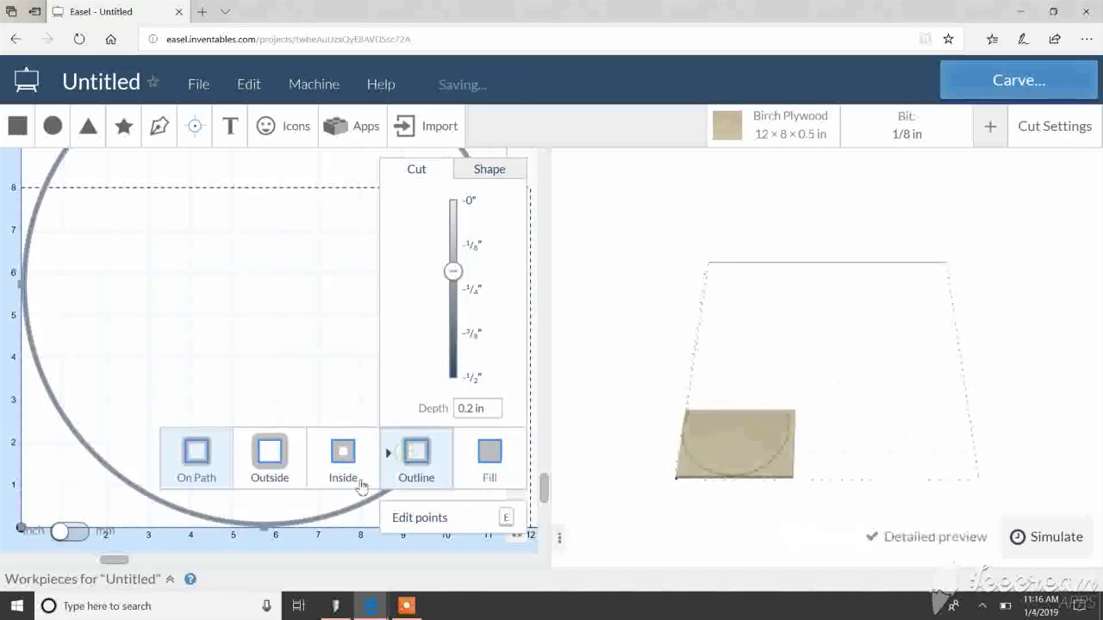
{"action": "left_click", "coordinate": [270, 478]}
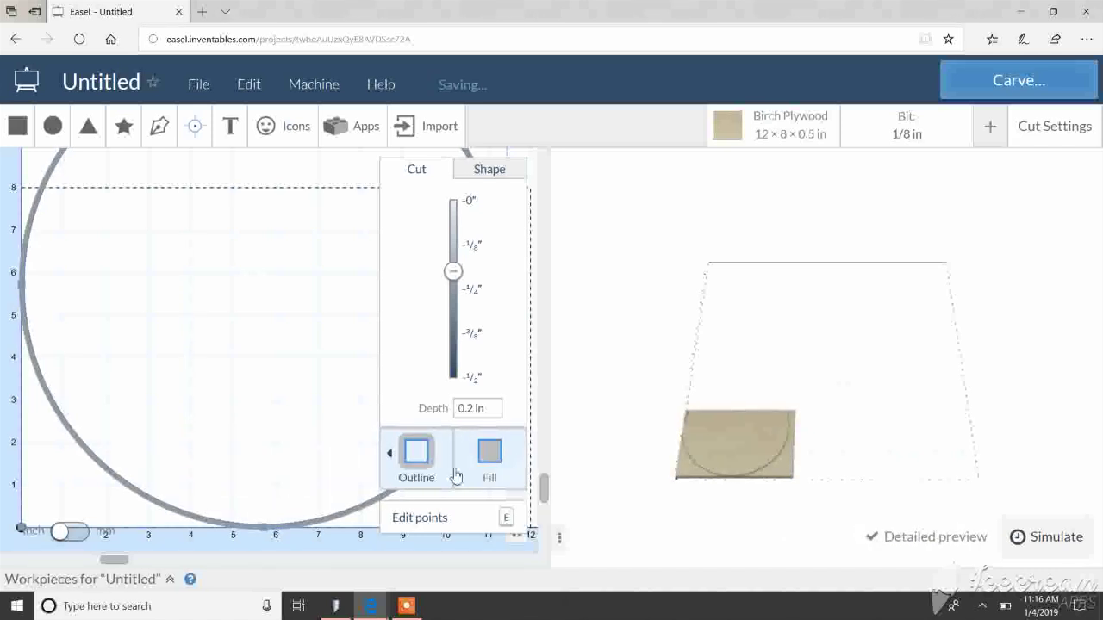
{"action": "mouse_move", "coordinate": [419, 480]}
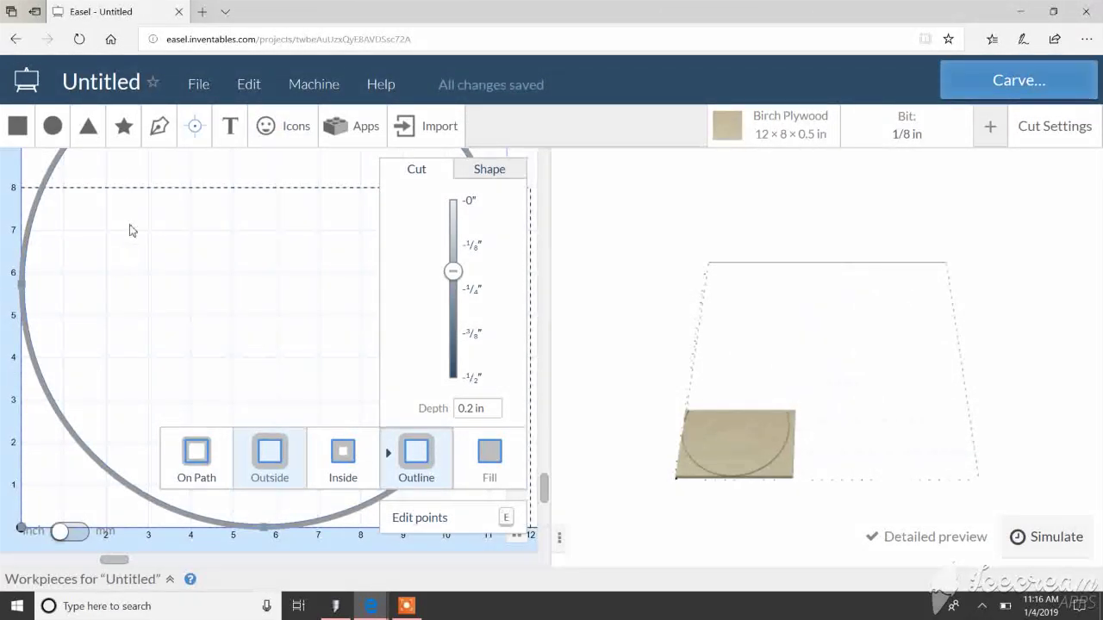
{"action": "left_click", "coordinate": [476, 177]}
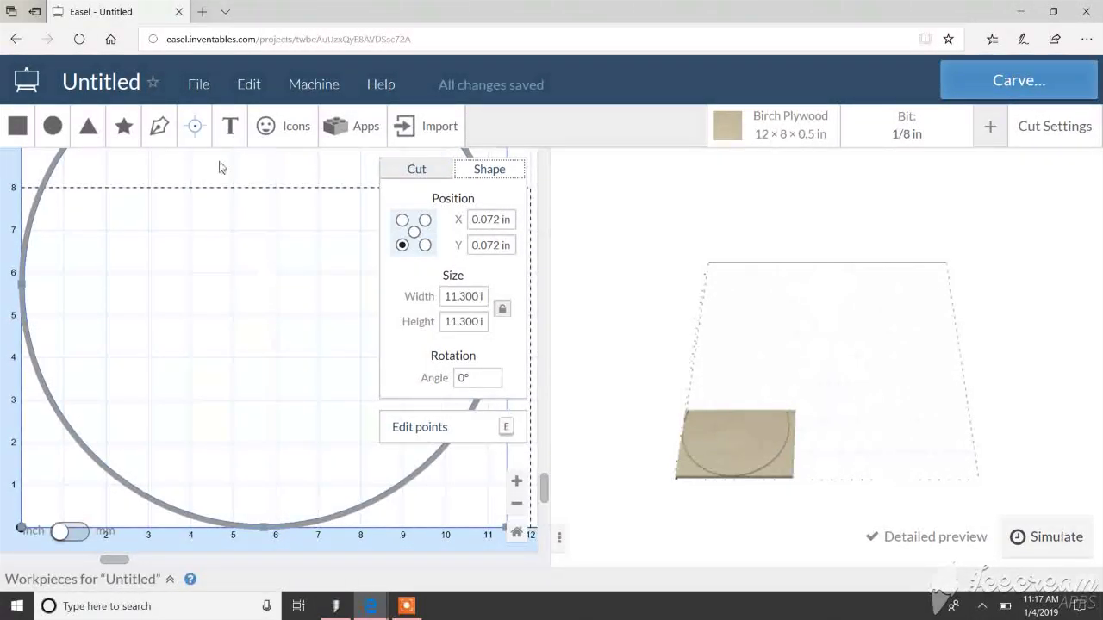
Add a new circle and delete the extra copy at the bottom left.
{"action": "left_click", "coordinate": [51, 129]}
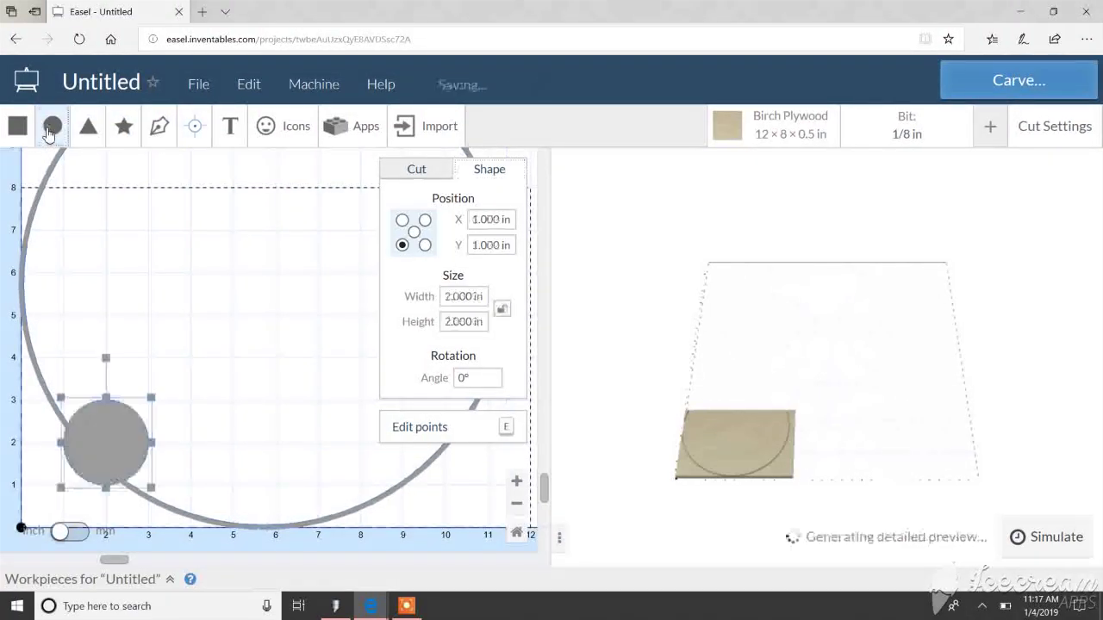
{"action": "left_click_drag", "start_coordinate": [115, 438], "coordinate": [223, 367]}
{"action": "left_click_drag", "start_coordinate": [108, 448], "coordinate": [114, 321]}
{"action": "key", "text": "Delete"}
Resize the small circle to 0.131 × 0.131 in.
{"action": "left_click", "coordinate": [201, 380]}
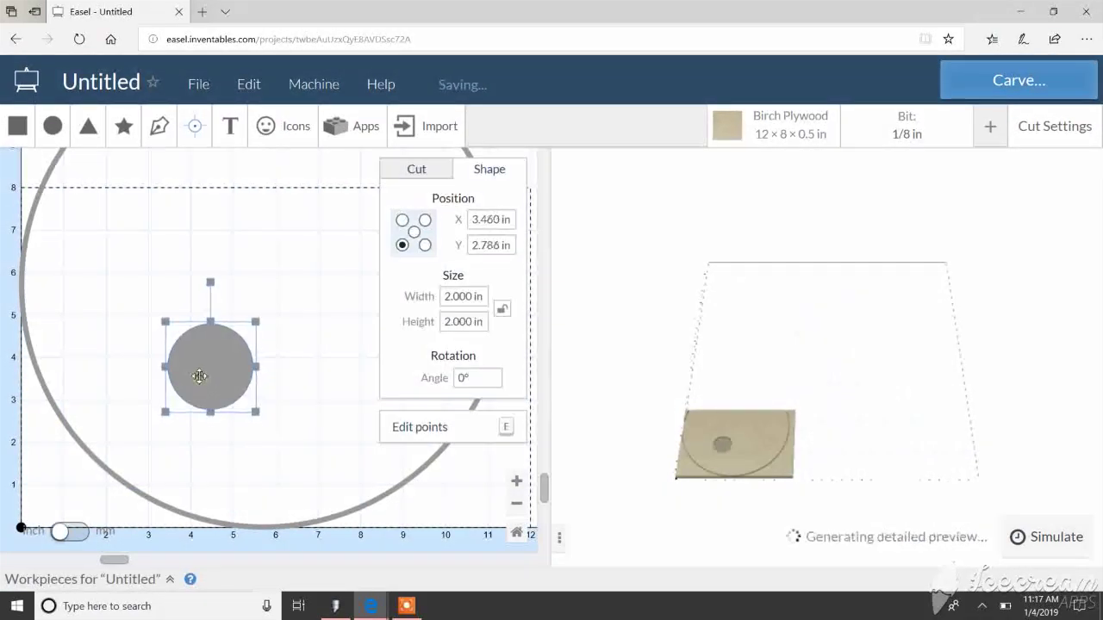
{"action": "left_click", "coordinate": [421, 171]}
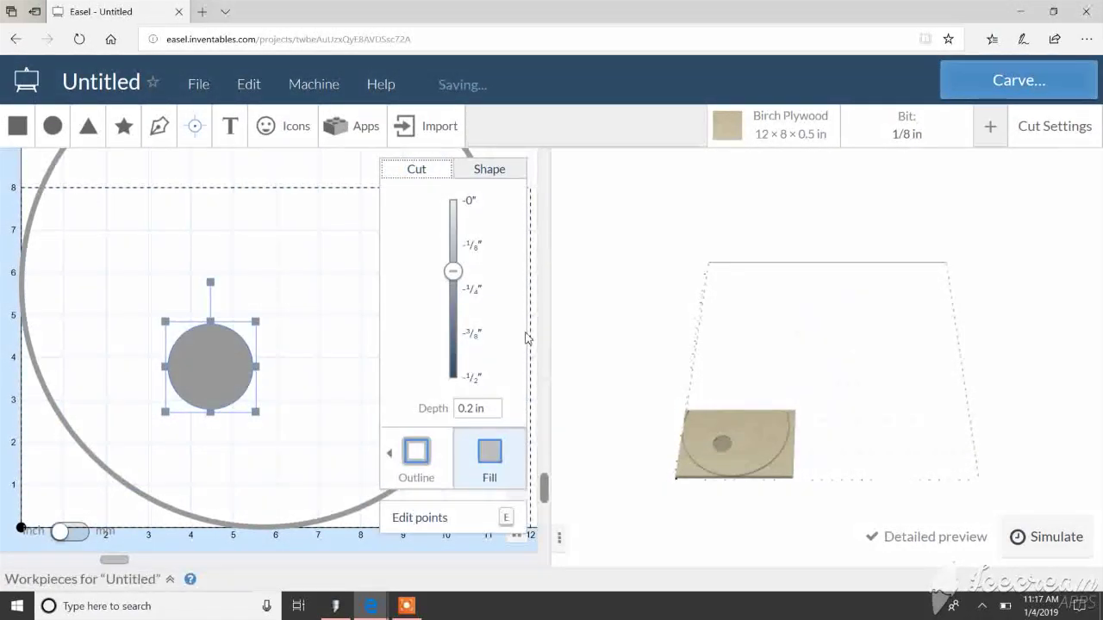
{"action": "left_click", "coordinate": [489, 169]}
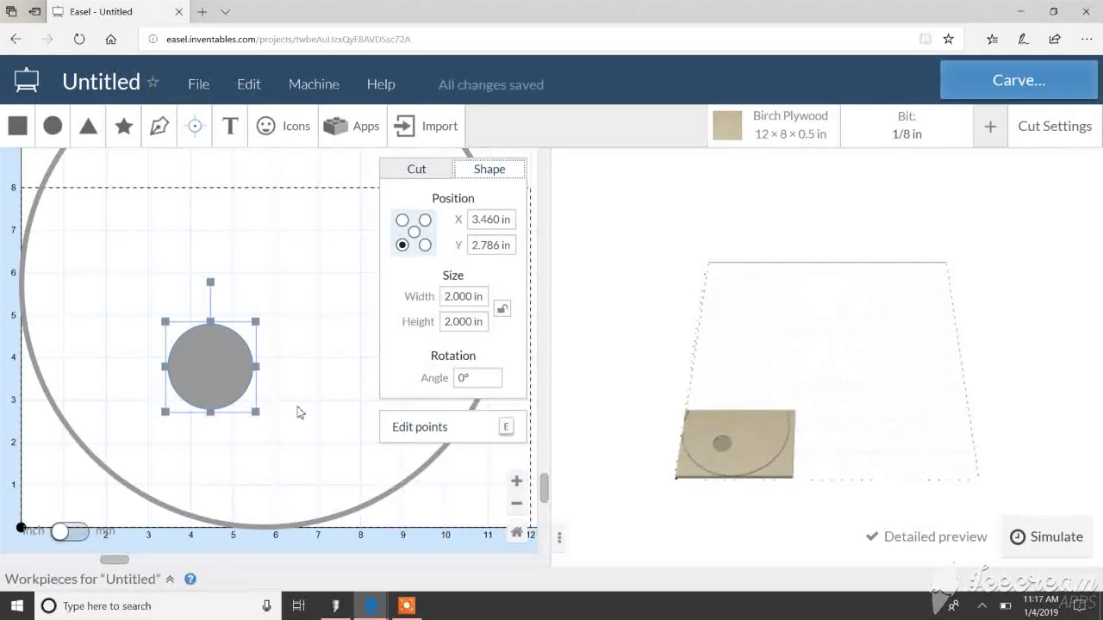
{"action": "left_click", "coordinate": [487, 296]}
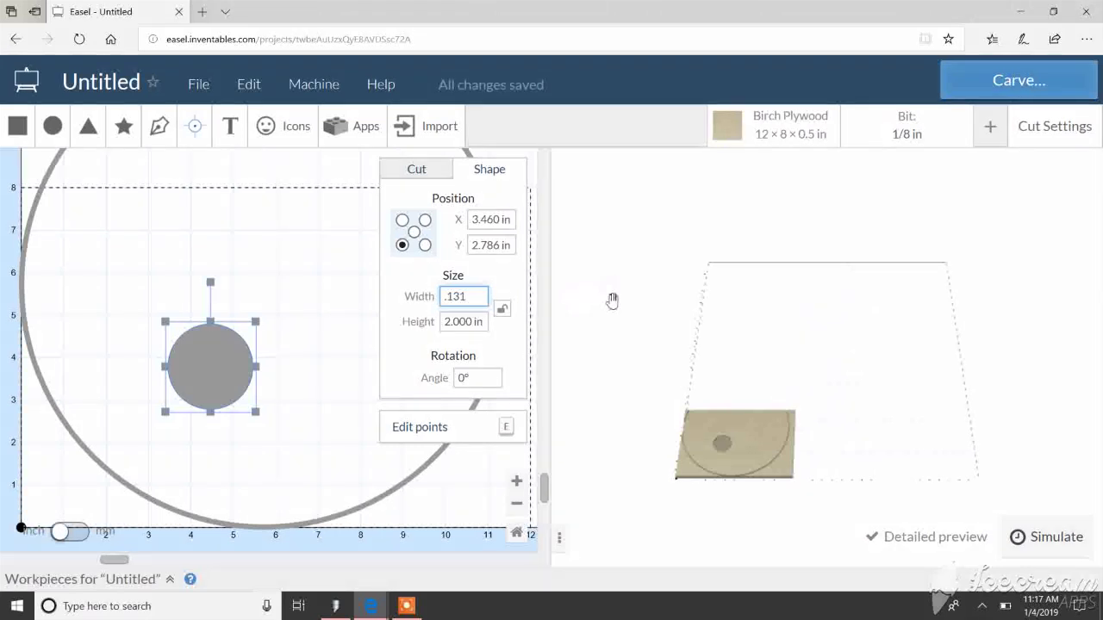
{"action": "key", "text": "Return"}
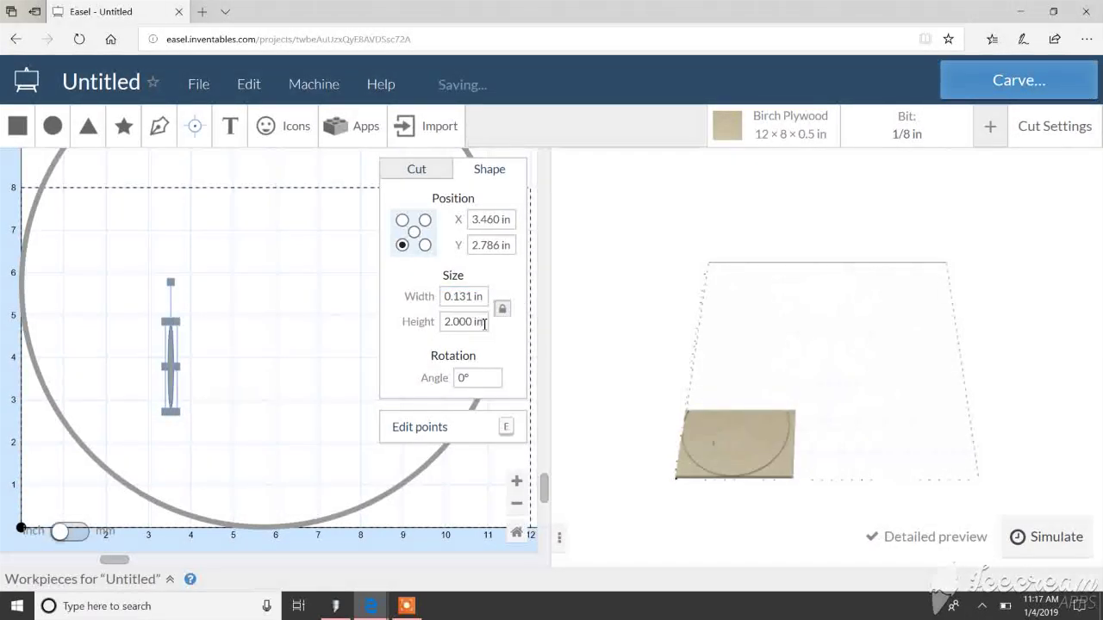
{"action": "left_click", "coordinate": [484, 323]}
{"action": "key", "text": "BackSpace"}
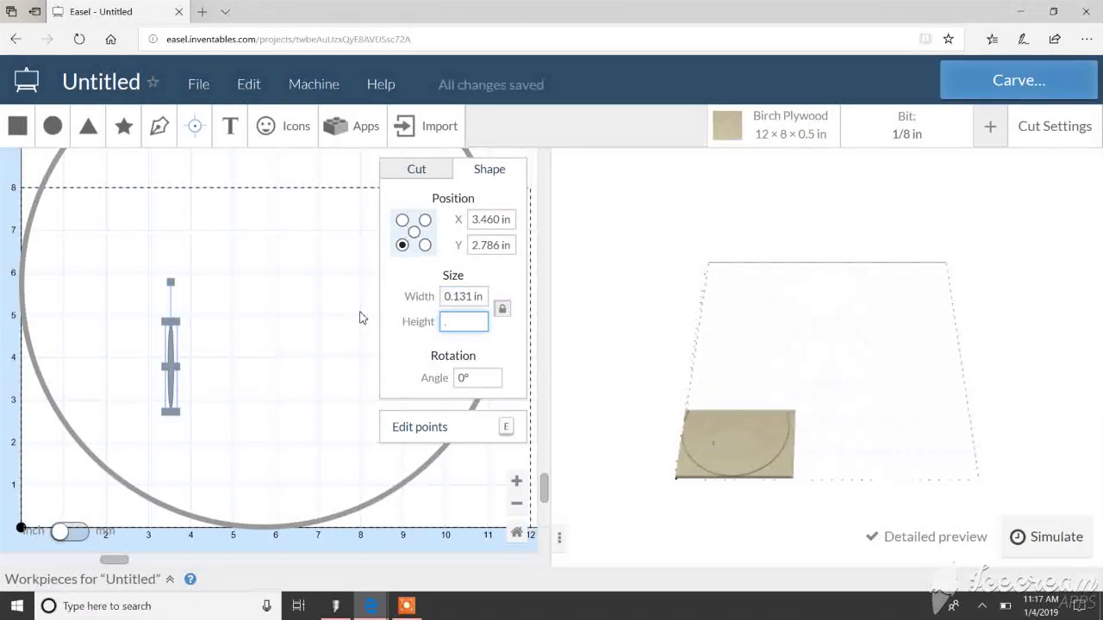
{"action": "type", "text": ".131"}
{"action": "key", "text": "Return"}
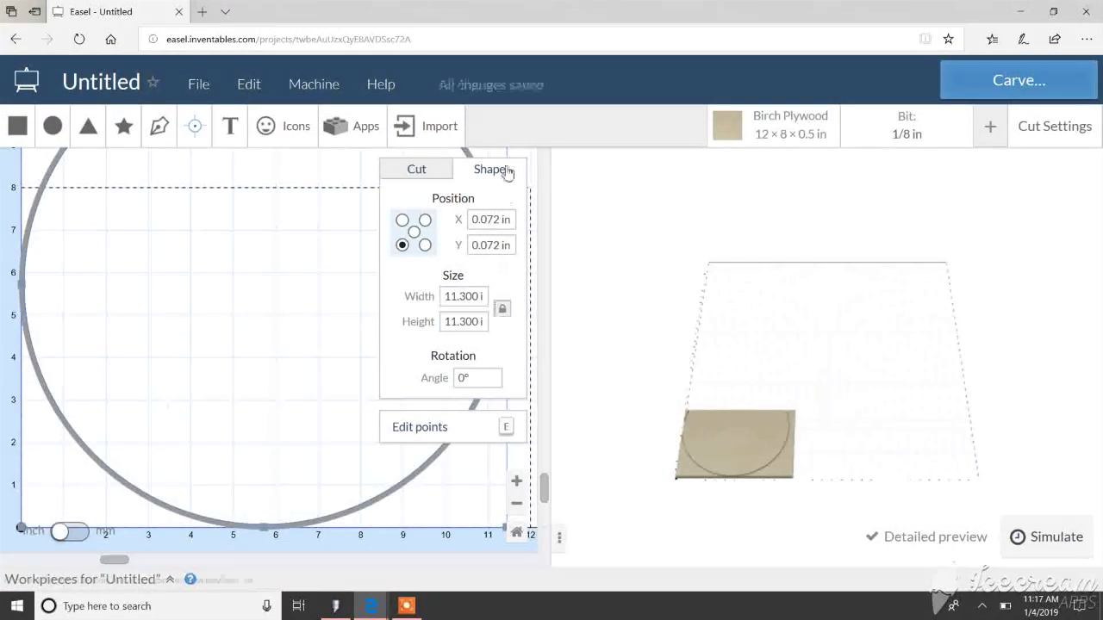
Unlink the shrunken shape's width and height and type 11.3 into its width.
{"action": "left_click", "coordinate": [169, 408]}
{"action": "left_click", "coordinate": [503, 310]}
{"action": "left_click", "coordinate": [482, 295]}
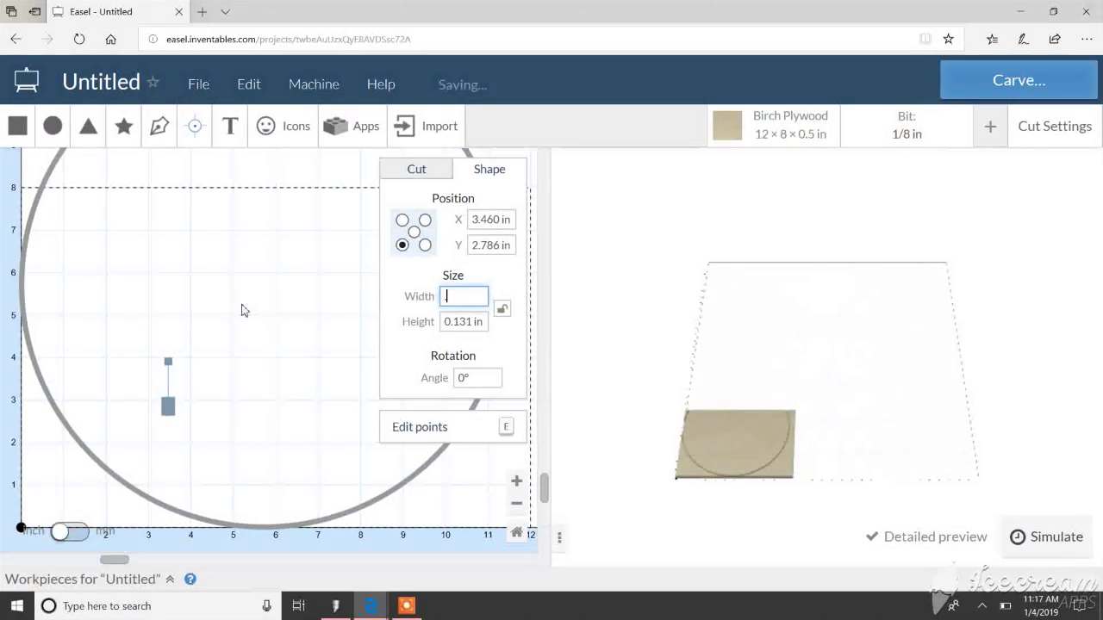
{"action": "type", "text": "11.3"}
{"action": "left_click", "coordinate": [248, 343]}
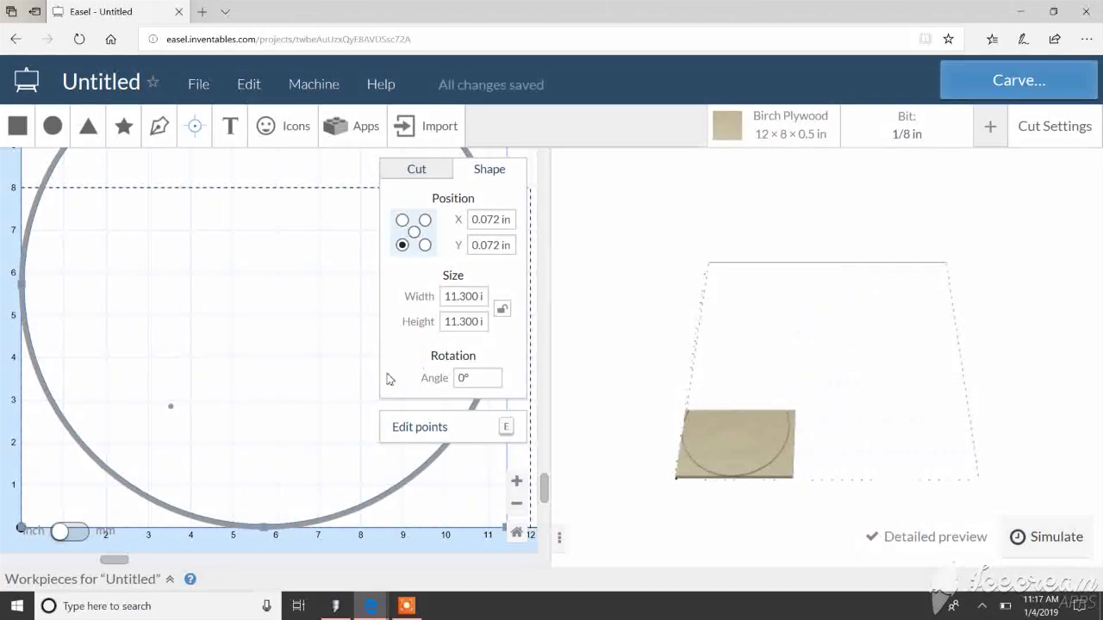
Drag the tiny circle inside the ring to about X 3.228, Y 2.438 in.
{"action": "left_click_drag", "start_coordinate": [171, 406], "coordinate": [156, 459]}
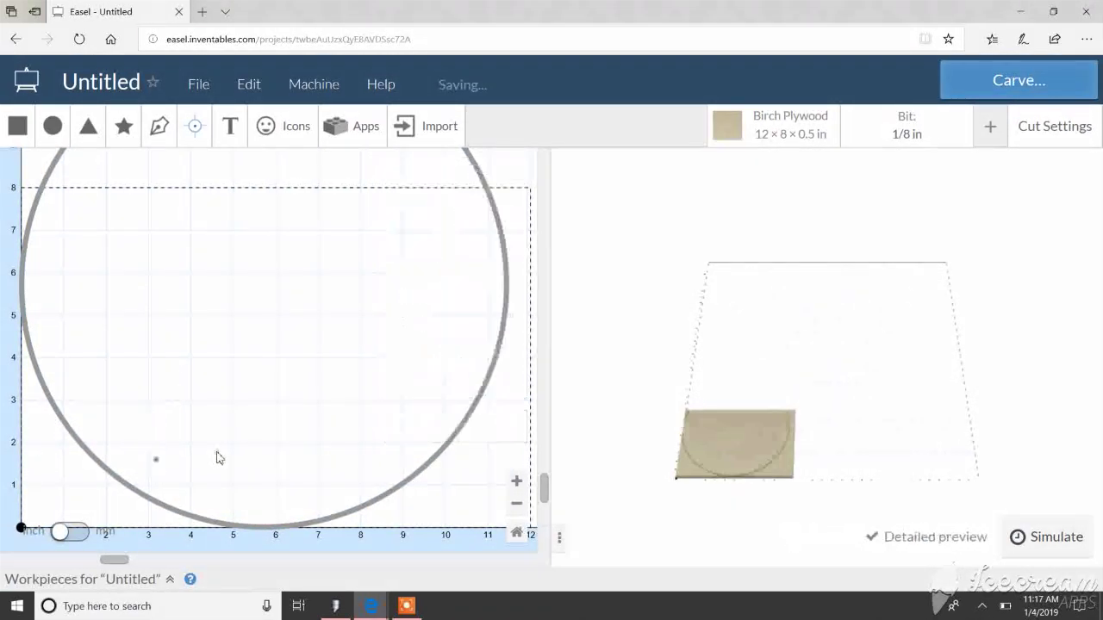
{"action": "left_click", "coordinate": [218, 457]}
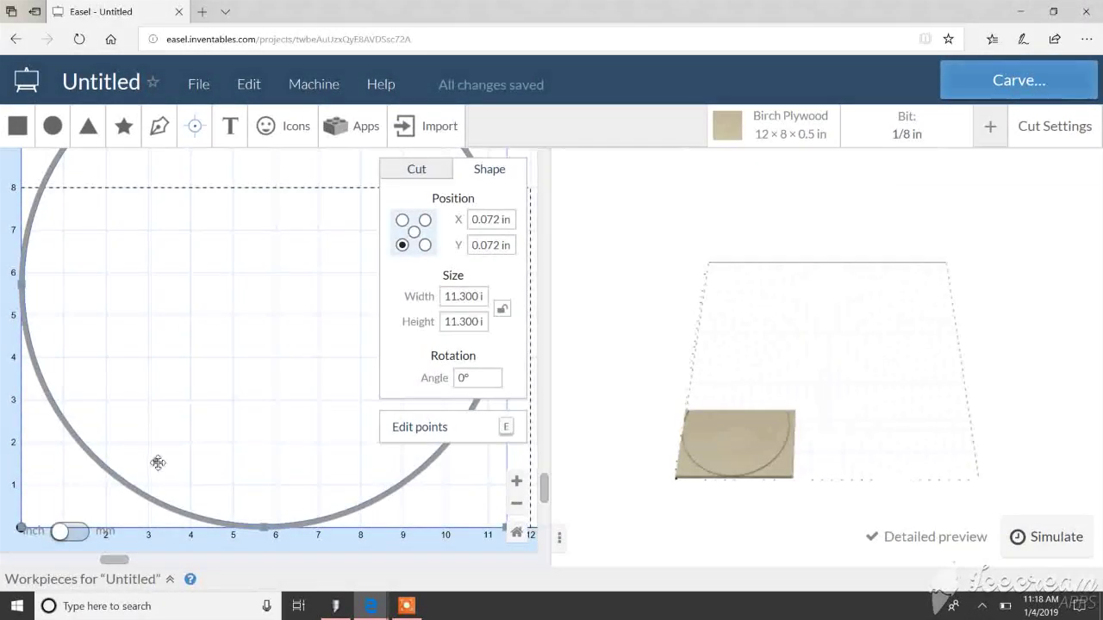
{"action": "left_click", "coordinate": [155, 460]}
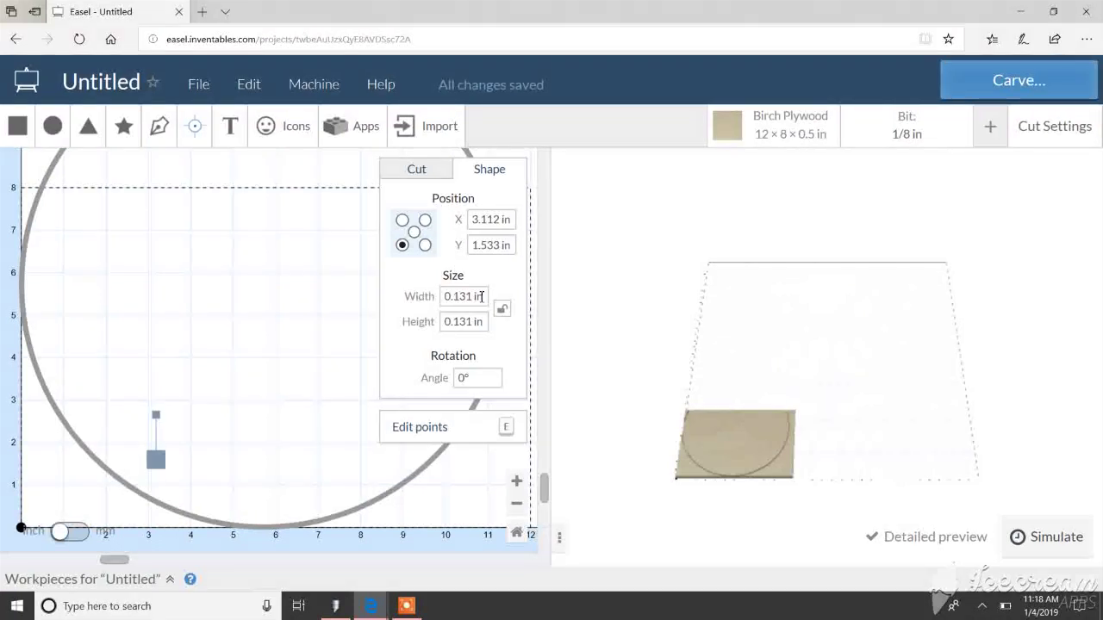
{"action": "left_click", "coordinate": [244, 288]}
{"action": "left_click", "coordinate": [148, 497]}
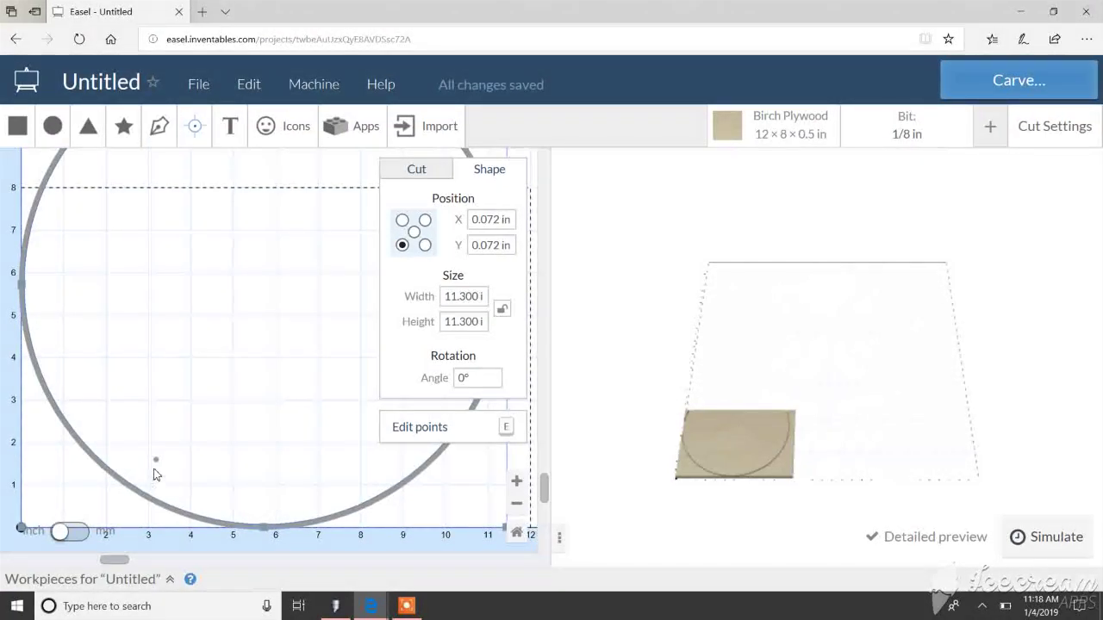
{"action": "left_click_drag", "start_coordinate": [158, 462], "coordinate": [160, 421]}
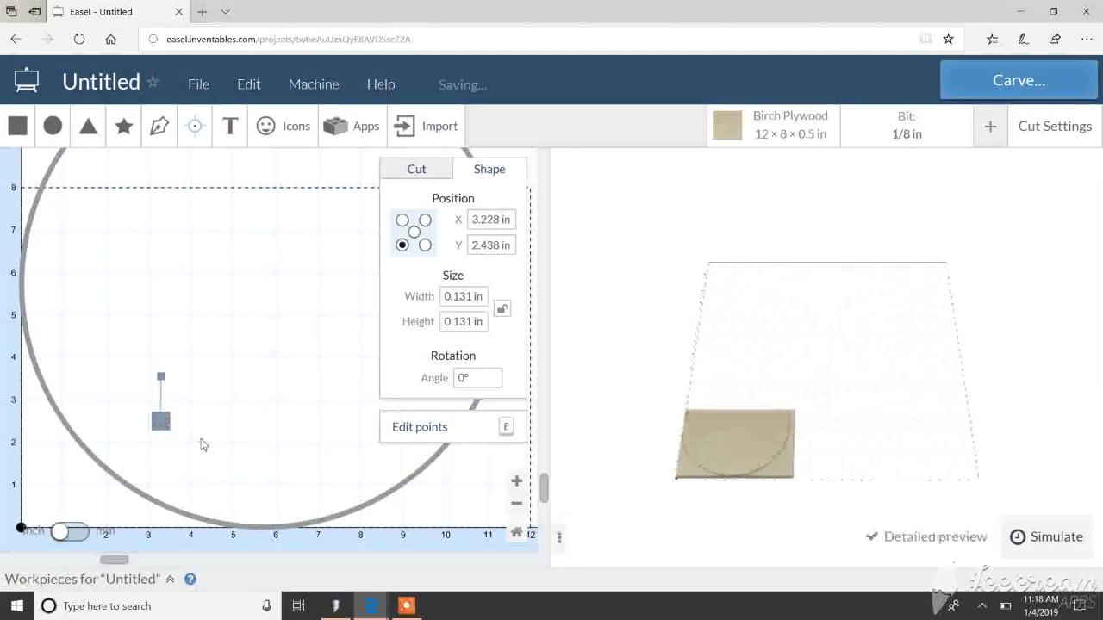
Copy the small 0.131 in hole and paste three copies.
{"action": "left_click", "coordinate": [160, 421]}
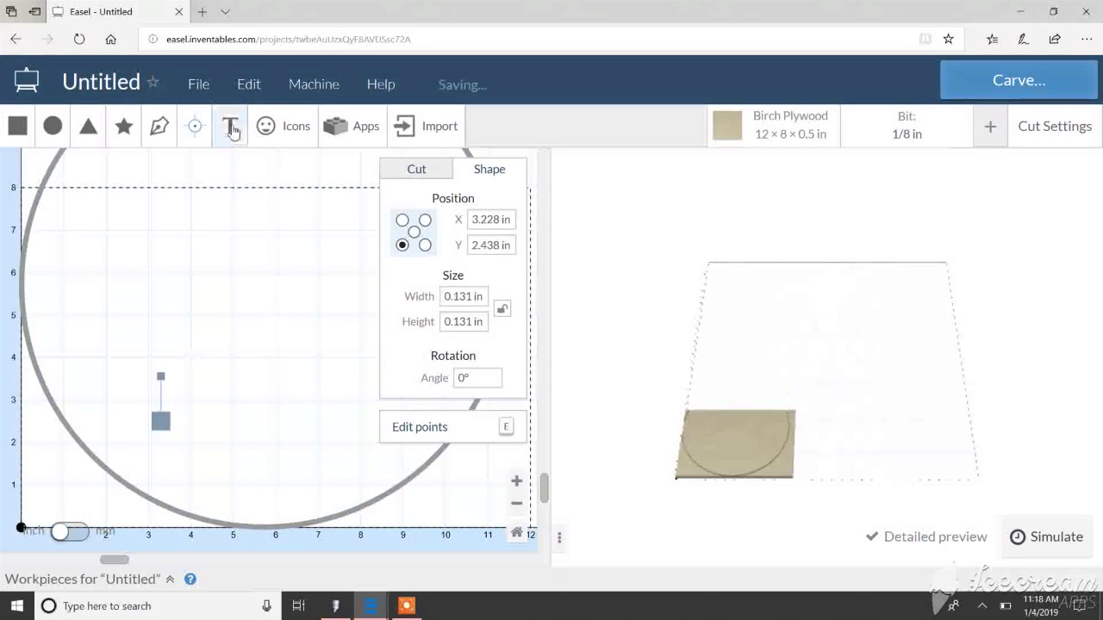
{"action": "left_click", "coordinate": [247, 85]}
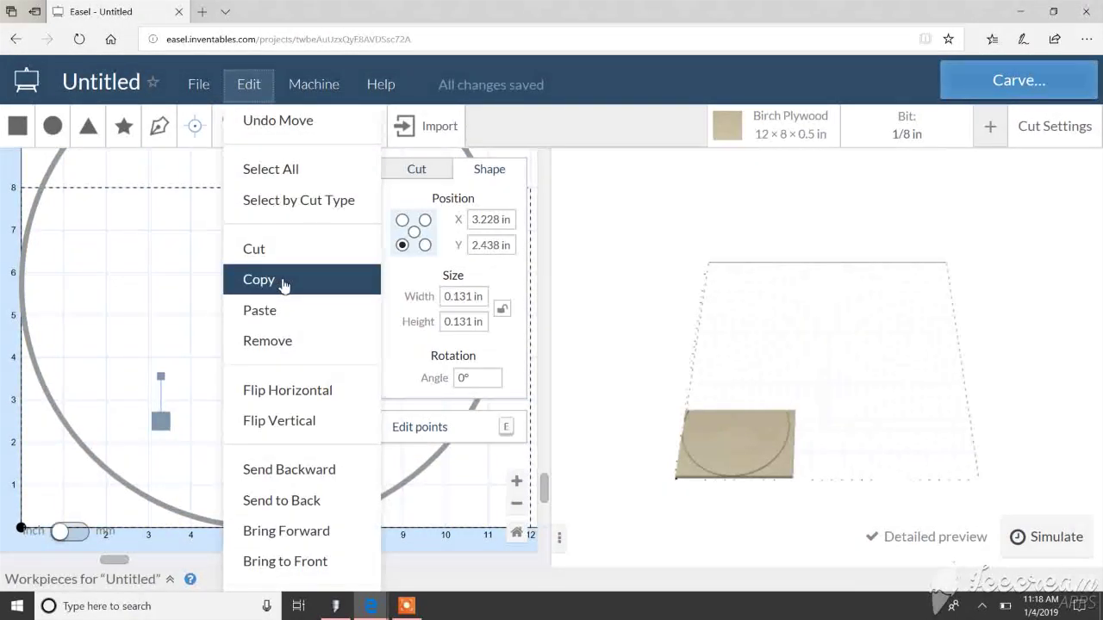
{"action": "left_click", "coordinate": [283, 284]}
{"action": "left_click", "coordinate": [247, 83]}
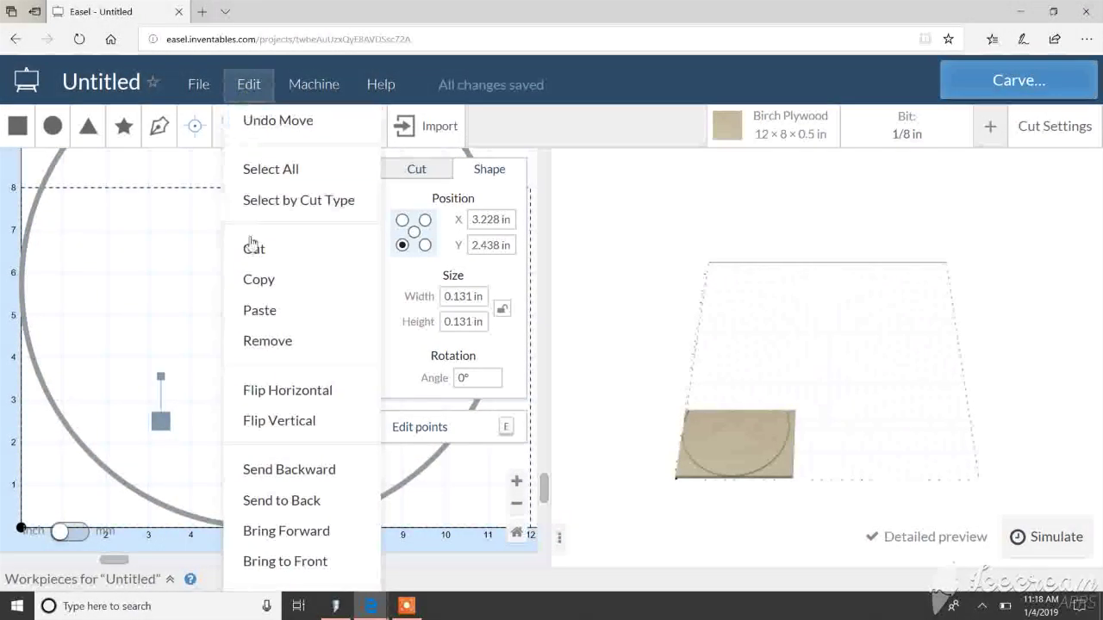
{"action": "left_click", "coordinate": [278, 311]}
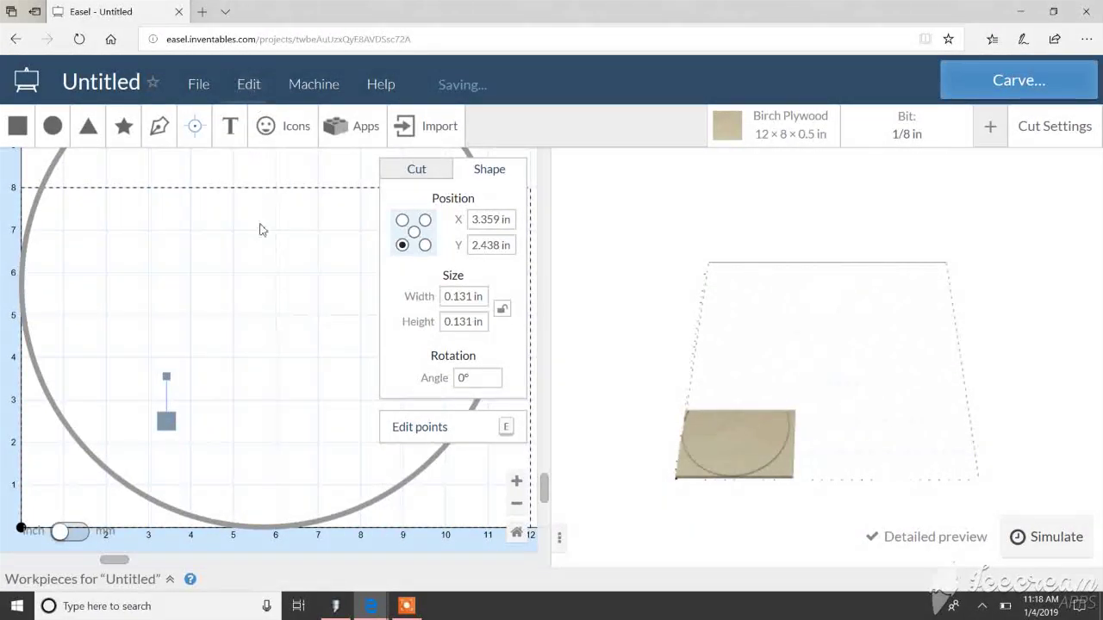
{"action": "left_click", "coordinate": [247, 83]}
{"action": "left_click", "coordinate": [285, 314]}
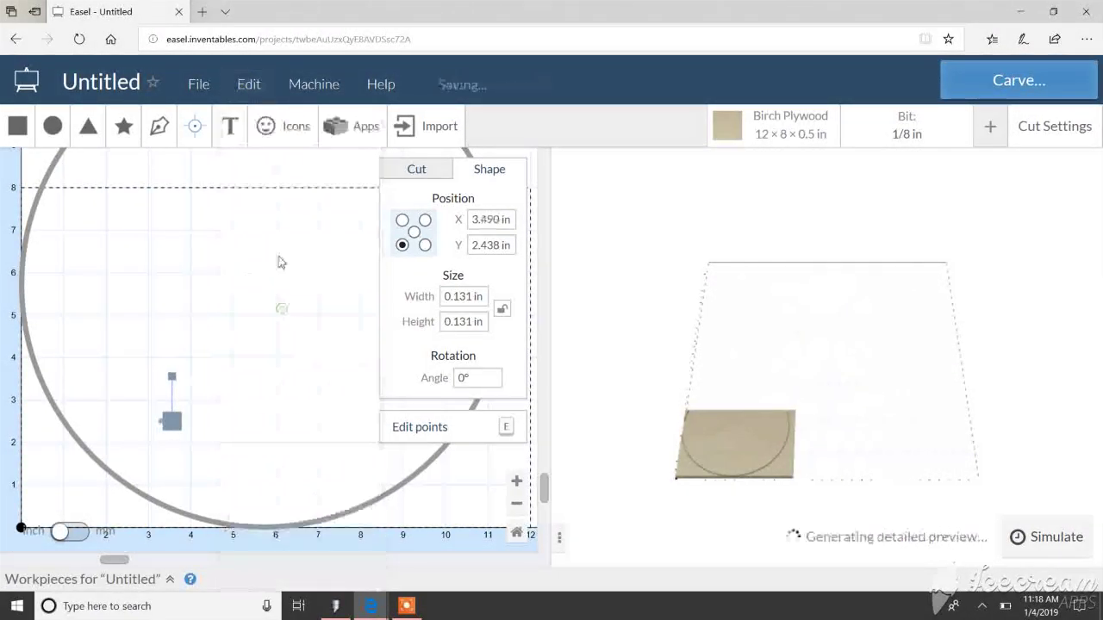
{"action": "left_click", "coordinate": [247, 83]}
{"action": "left_click", "coordinate": [279, 311]}
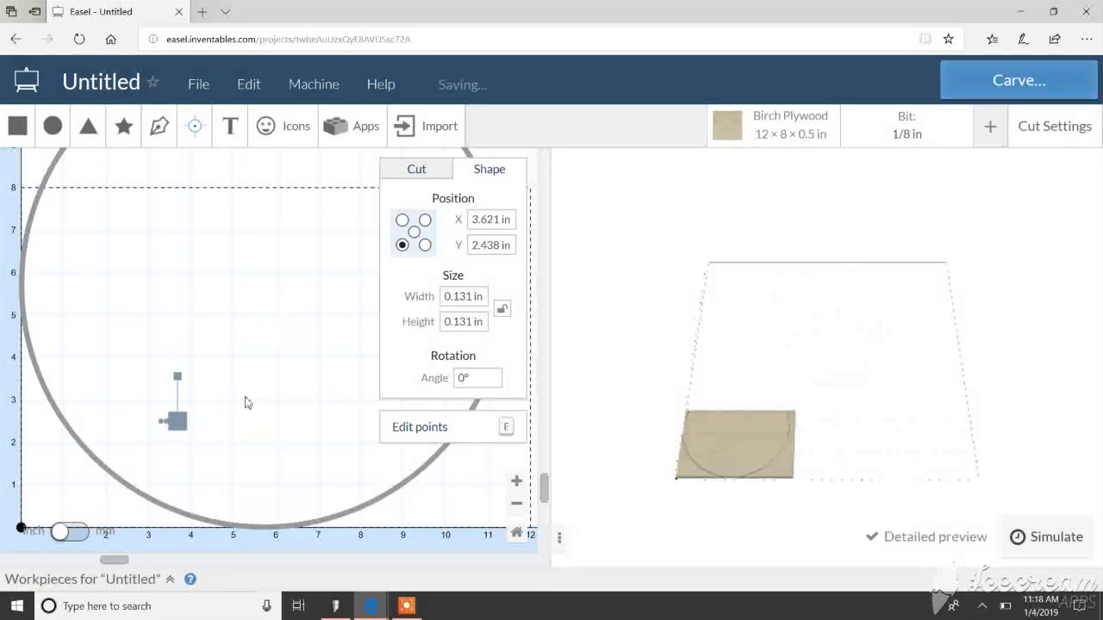
Zoom in closely on the small holes.
{"action": "left_click", "coordinate": [221, 458]}
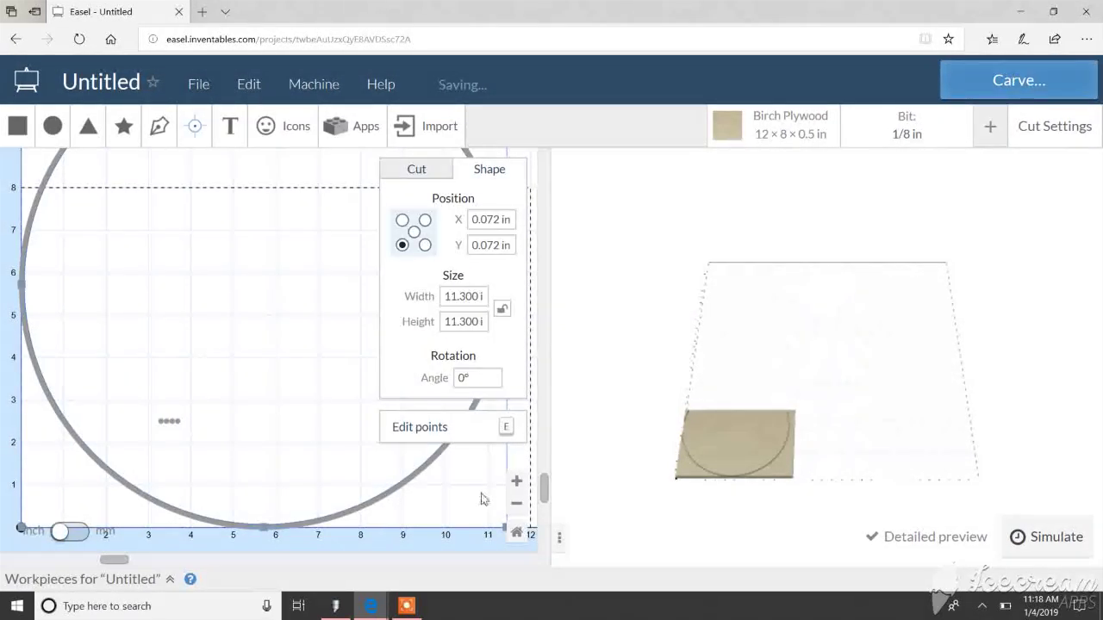
{"action": "left_click", "coordinate": [161, 421]}
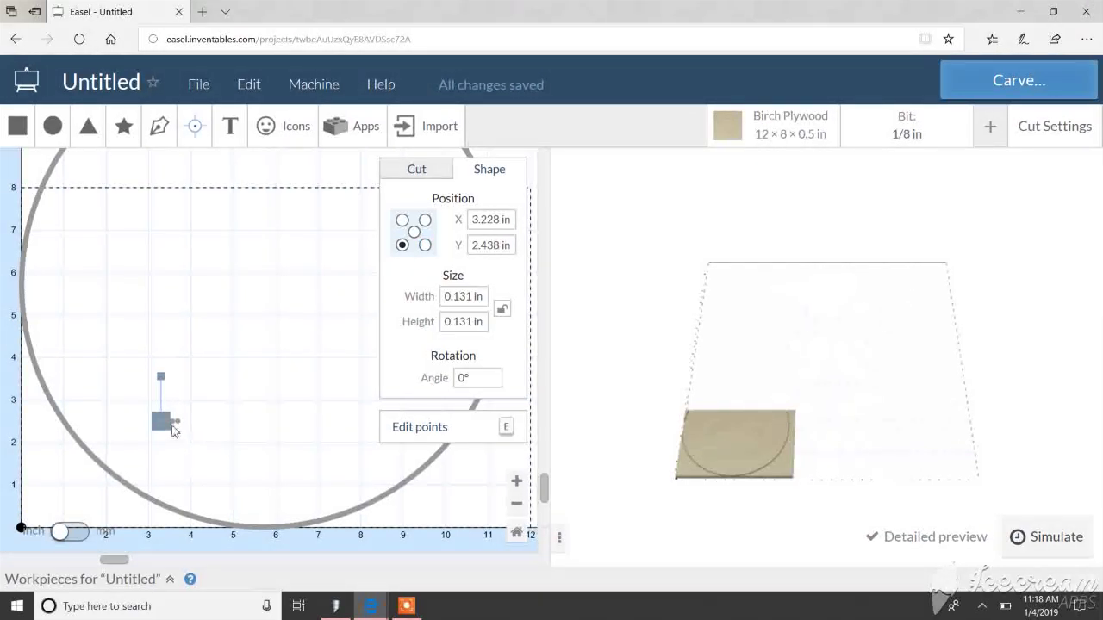
{"action": "left_click", "coordinate": [174, 433]}
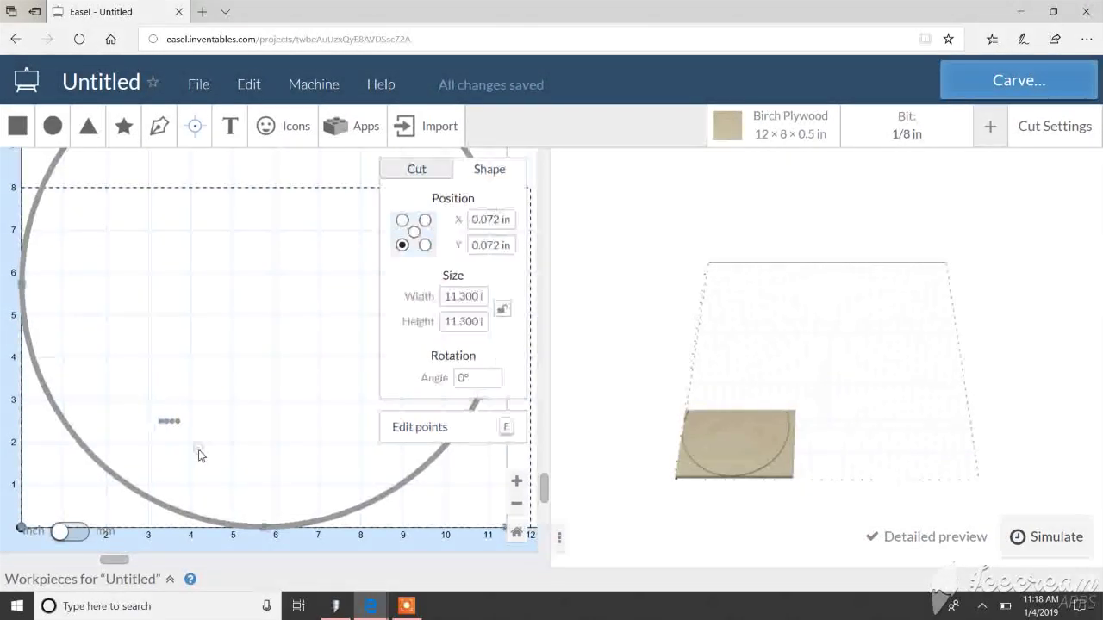
{"action": "left_click", "coordinate": [517, 481]}
{"action": "left_click", "coordinate": [517, 481]}
{"action": "left_click", "coordinate": [516, 480]}
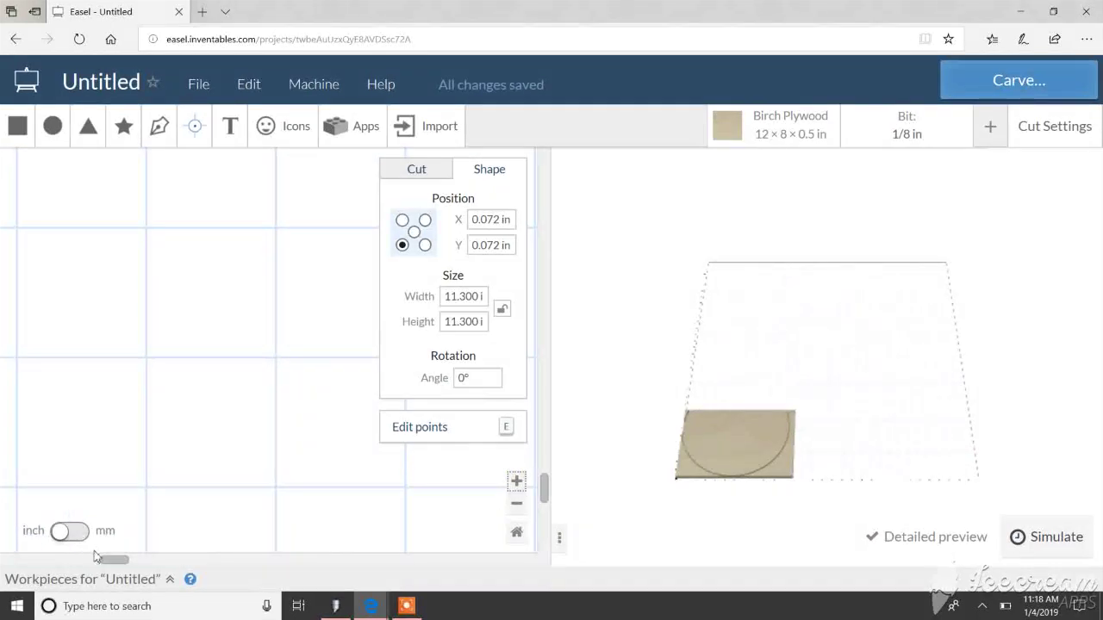
{"action": "left_click_drag", "start_coordinate": [112, 562], "coordinate": [88, 562]}
{"action": "left_click_drag", "start_coordinate": [549, 489], "coordinate": [487, 517]}
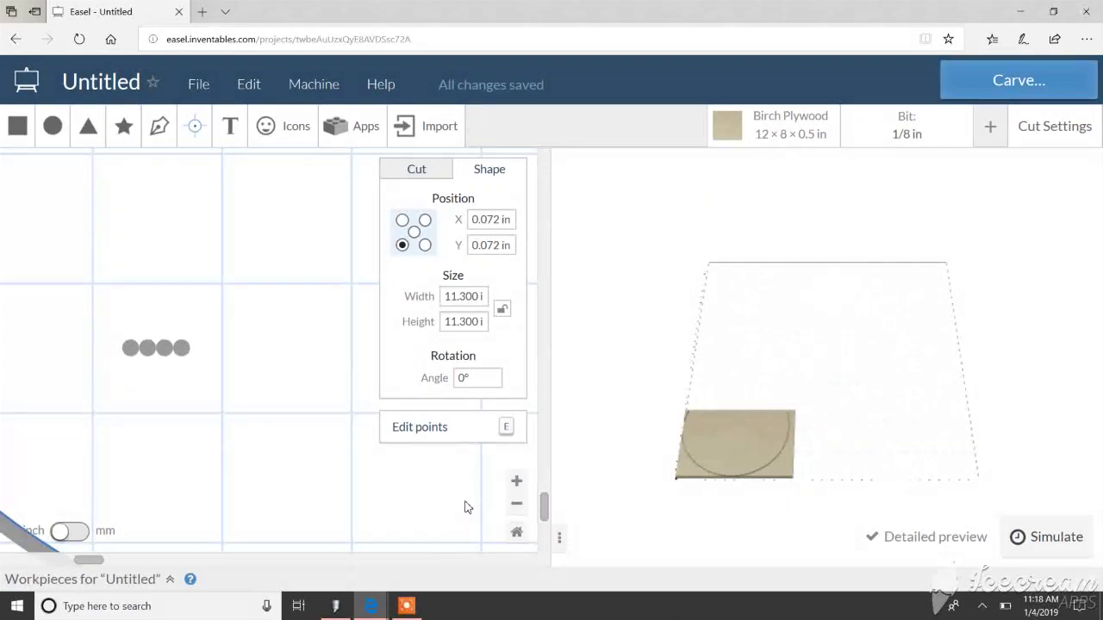
{"action": "left_click", "coordinate": [517, 481]}
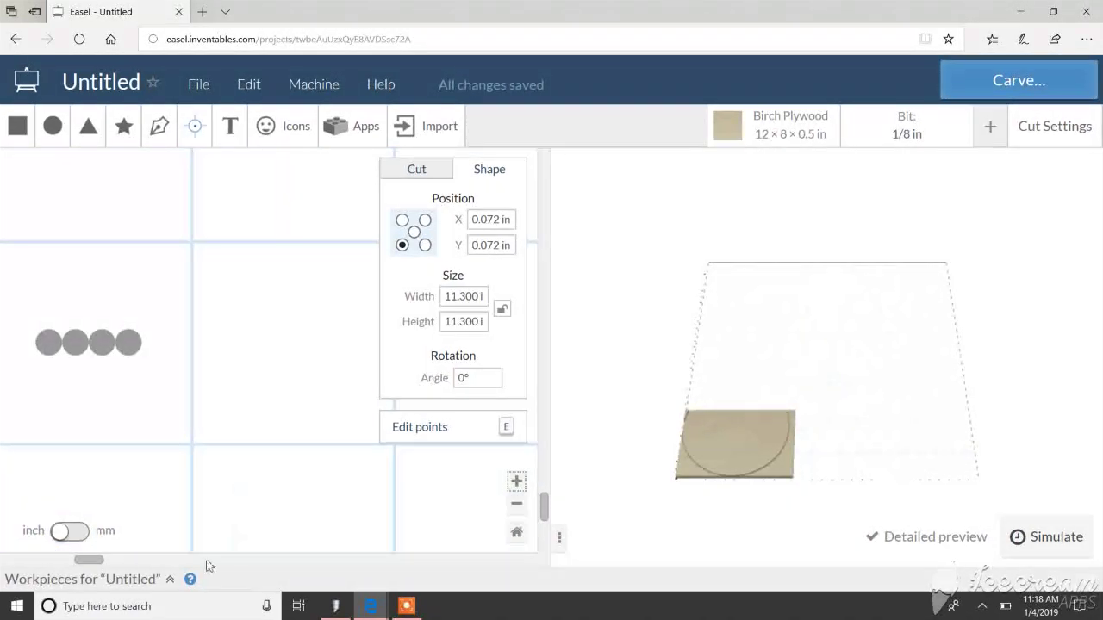
{"action": "left_click_drag", "start_coordinate": [88, 566], "coordinate": [75, 569]}
Line the four holes up side by side in a row and marquee-select them.
{"action": "left_click_drag", "start_coordinate": [208, 342], "coordinate": [163, 256]}
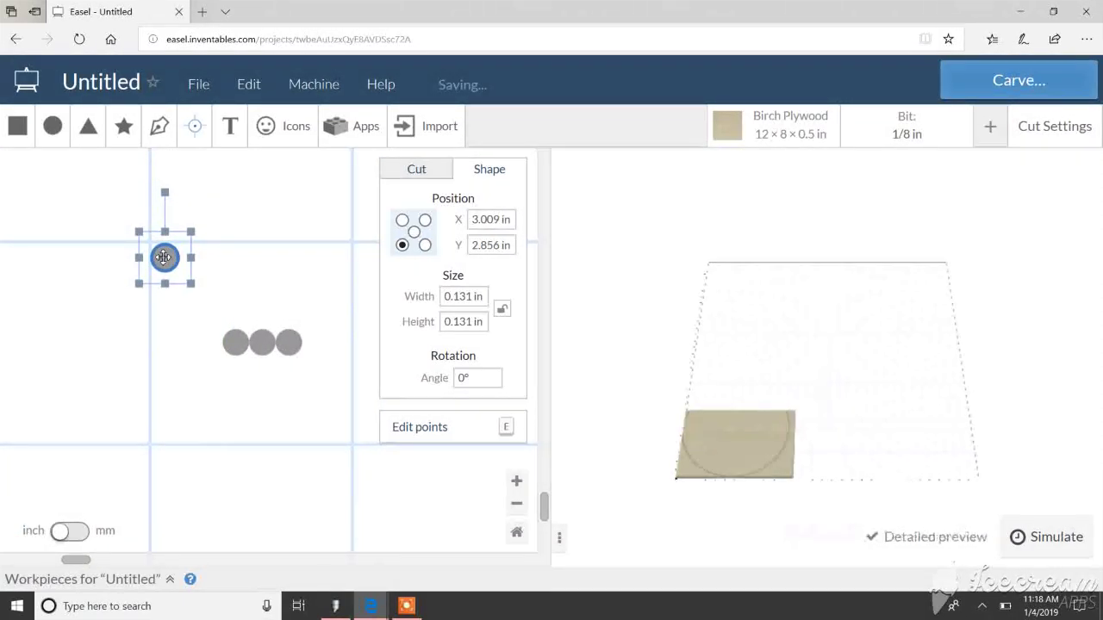
{"action": "left_click", "coordinate": [207, 293]}
{"action": "left_click_drag", "start_coordinate": [234, 355], "coordinate": [201, 268]}
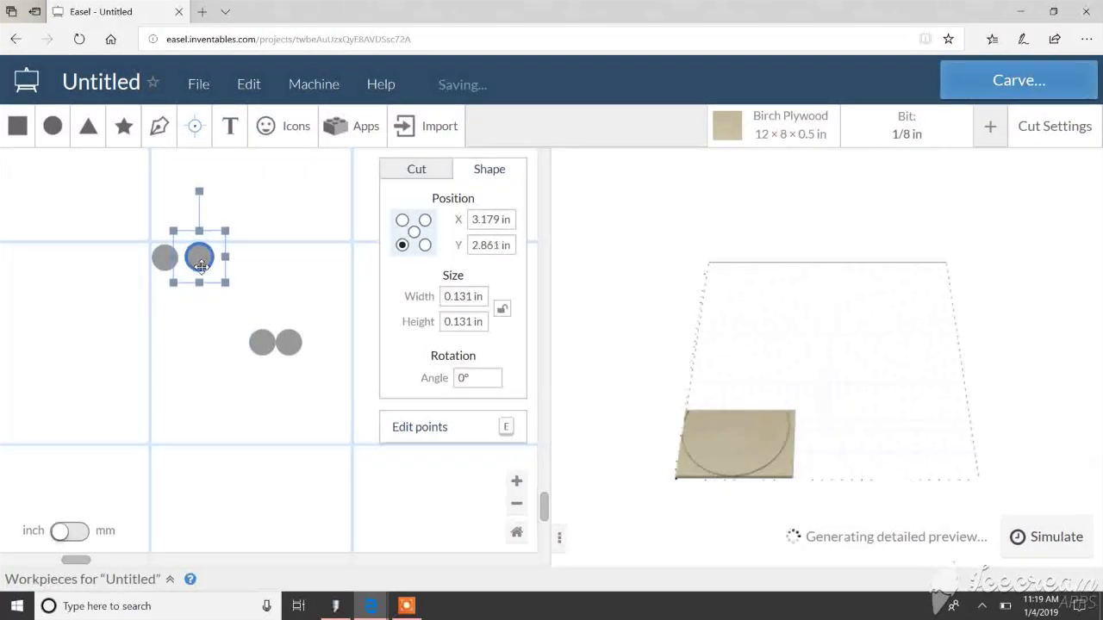
{"action": "left_click", "coordinate": [244, 376]}
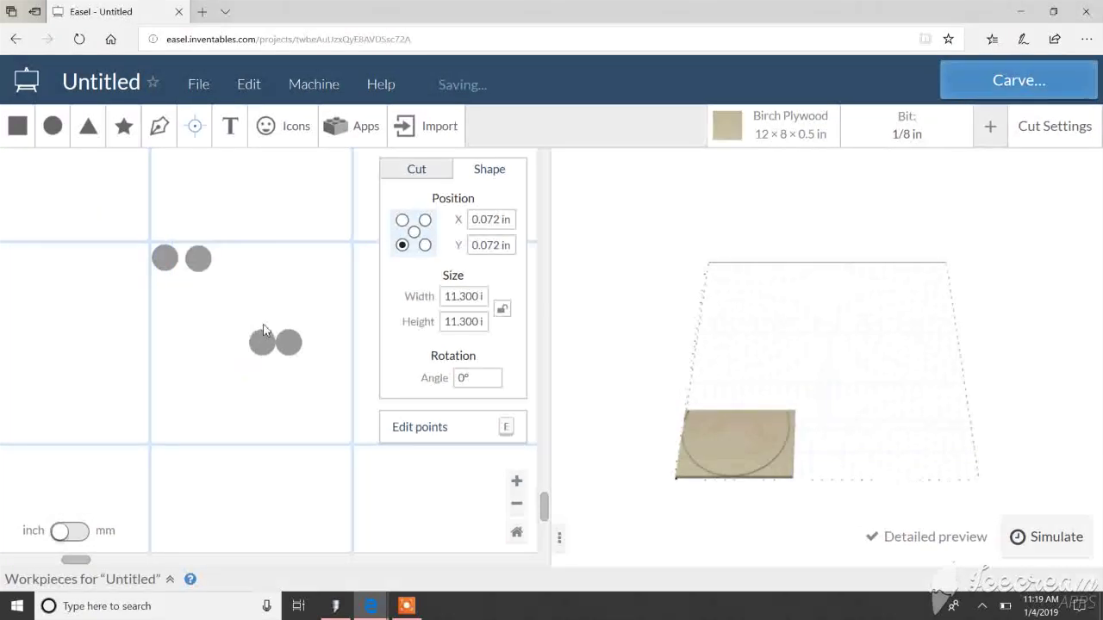
{"action": "left_click_drag", "start_coordinate": [266, 336], "coordinate": [234, 255]}
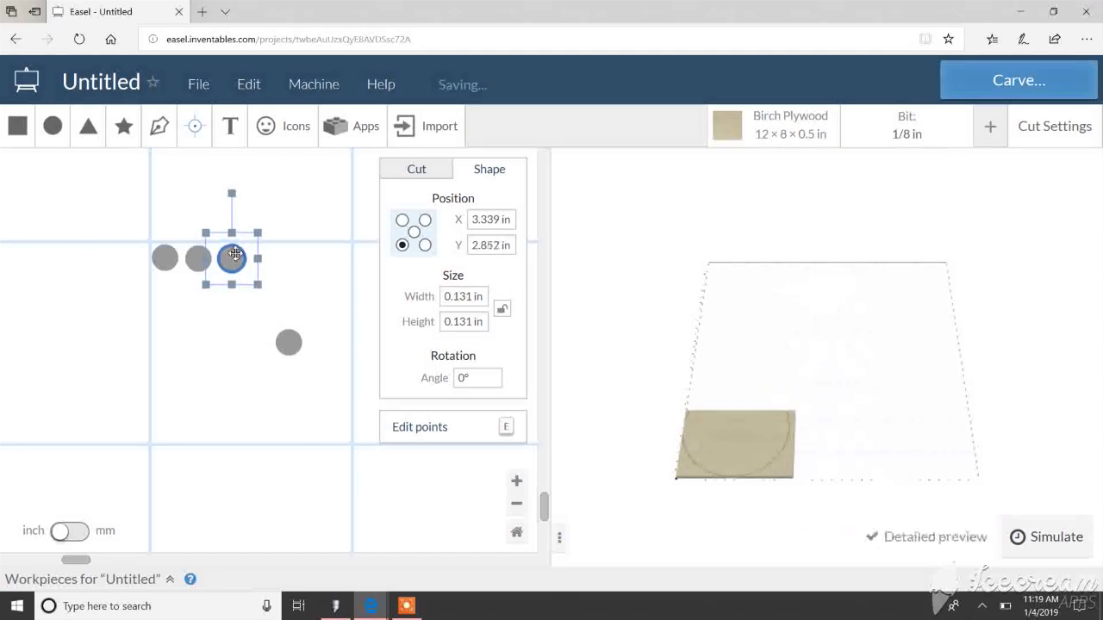
{"action": "left_click", "coordinate": [297, 345]}
{"action": "left_click_drag", "start_coordinate": [300, 347], "coordinate": [275, 264]}
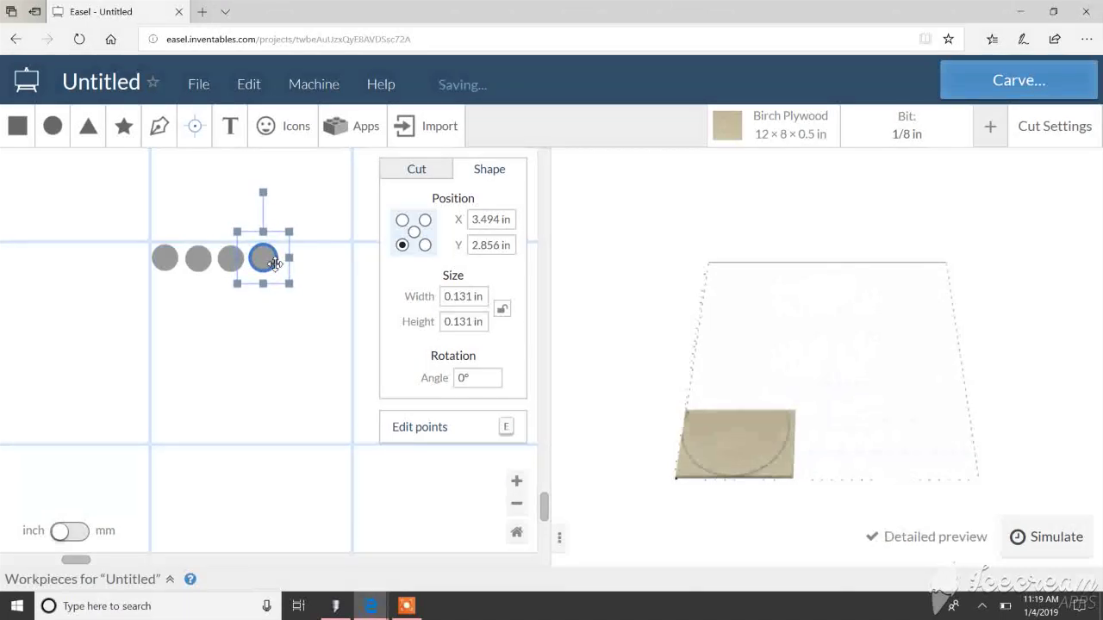
{"action": "left_click", "coordinate": [273, 304]}
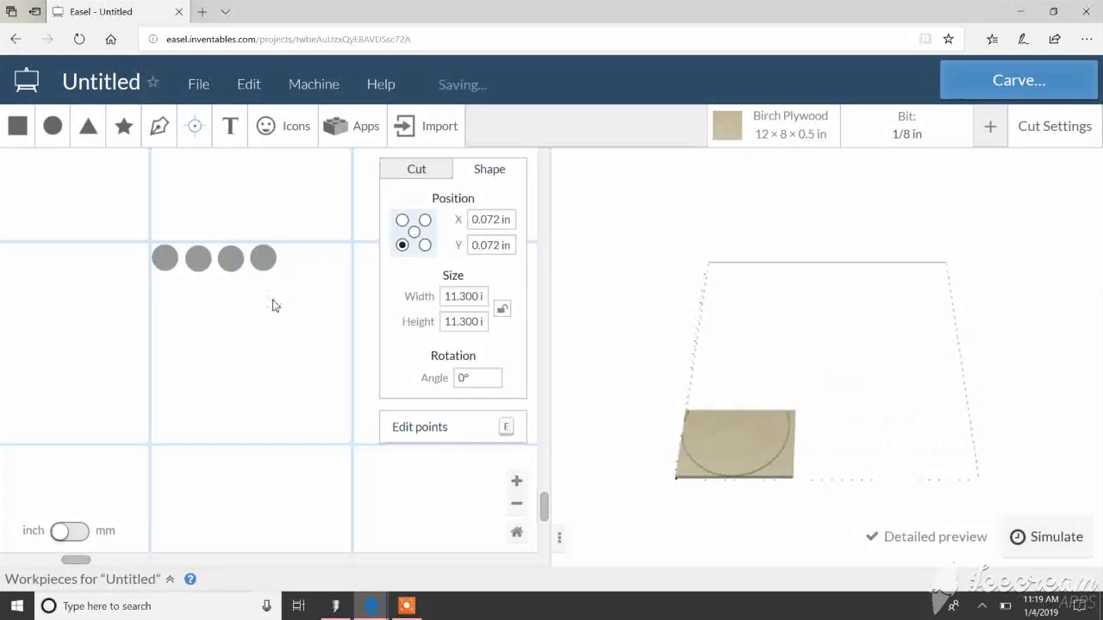
{"action": "left_click_drag", "start_coordinate": [198, 260], "coordinate": [198, 261]}
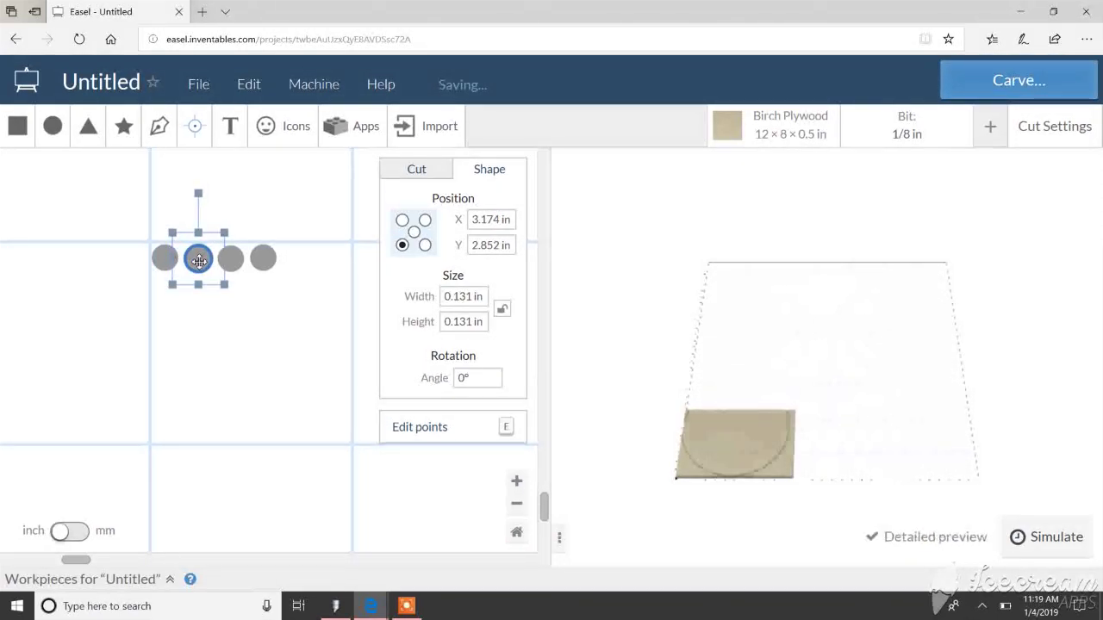
{"action": "left_click", "coordinate": [215, 304]}
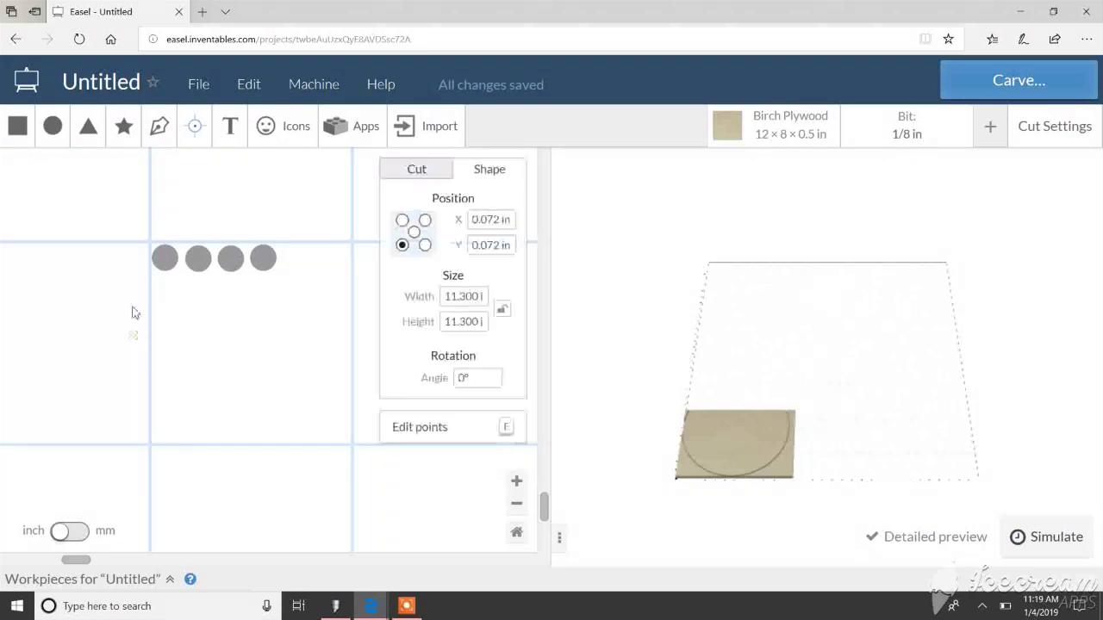
{"action": "left_click_drag", "start_coordinate": [126, 220], "coordinate": [306, 314]}
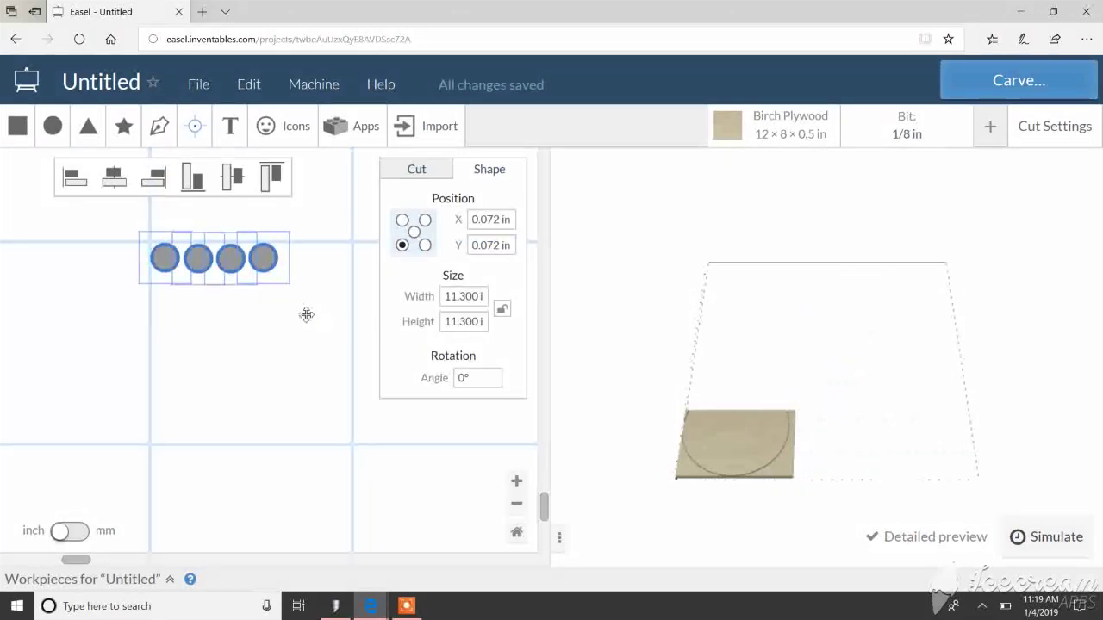
Combine the selected holes, then undo the combine.
{"action": "right_click", "coordinate": [245, 260]}
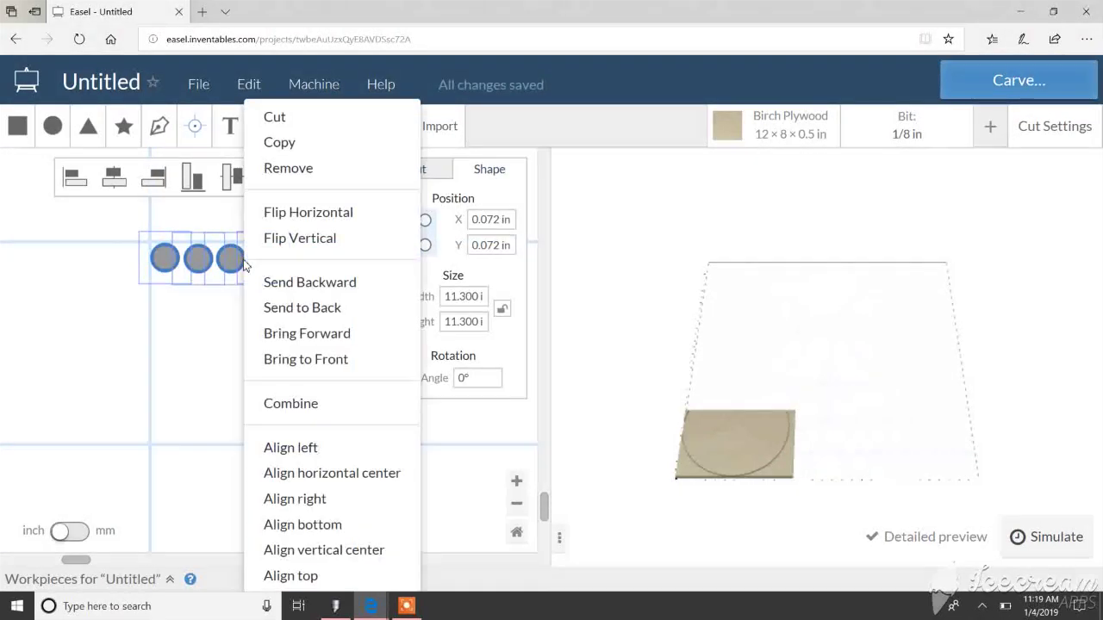
{"action": "left_click", "coordinate": [286, 403]}
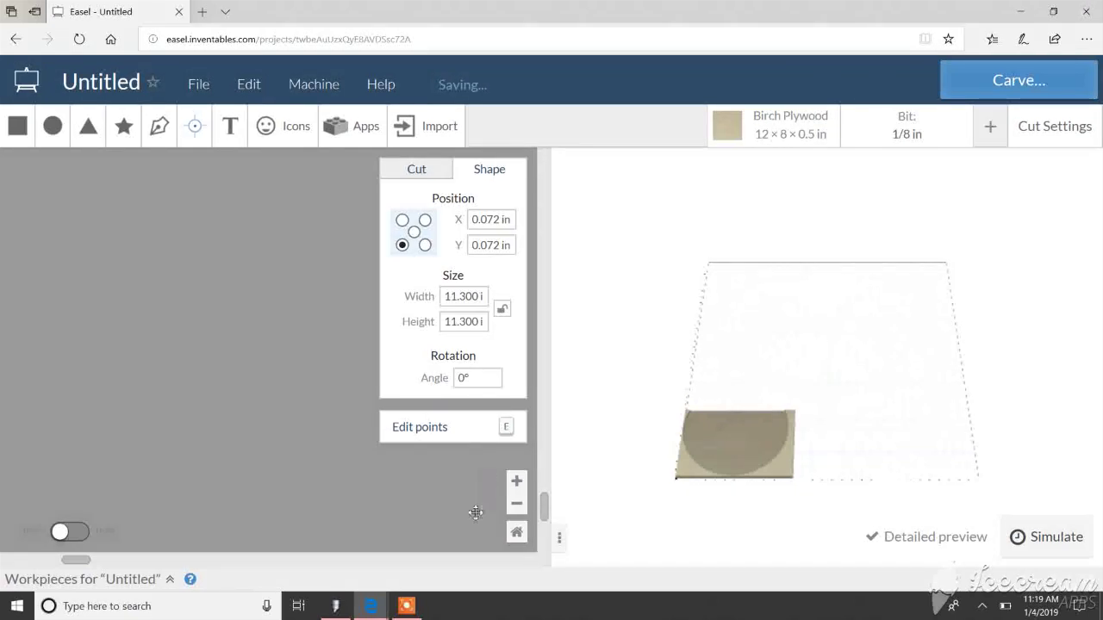
{"action": "left_click", "coordinate": [516, 503]}
{"action": "left_click", "coordinate": [516, 504]}
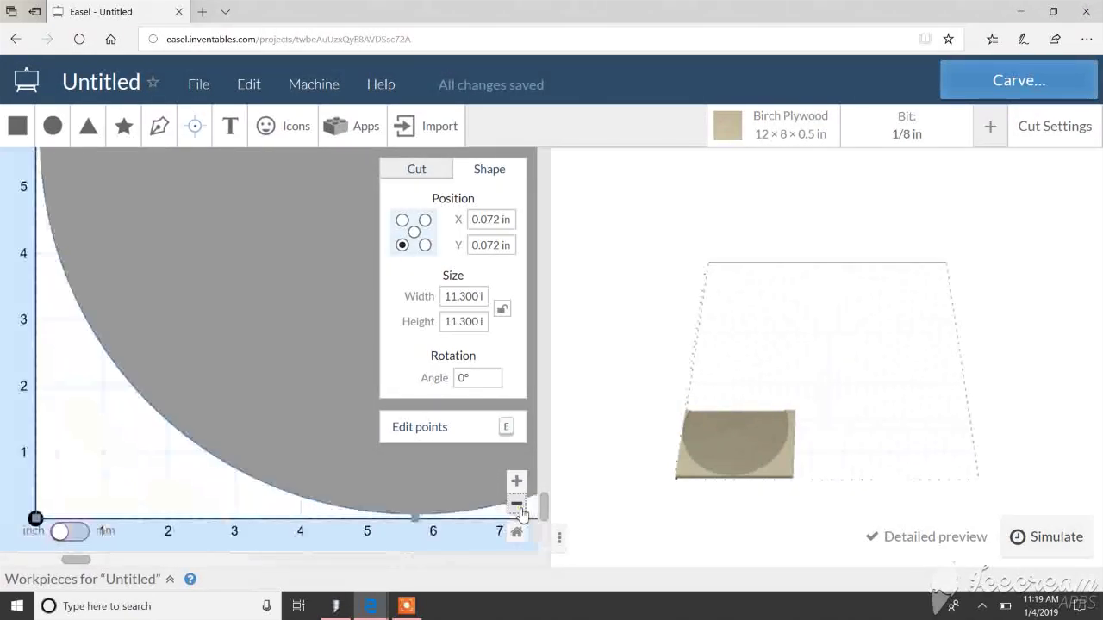
{"action": "left_click", "coordinate": [516, 503]}
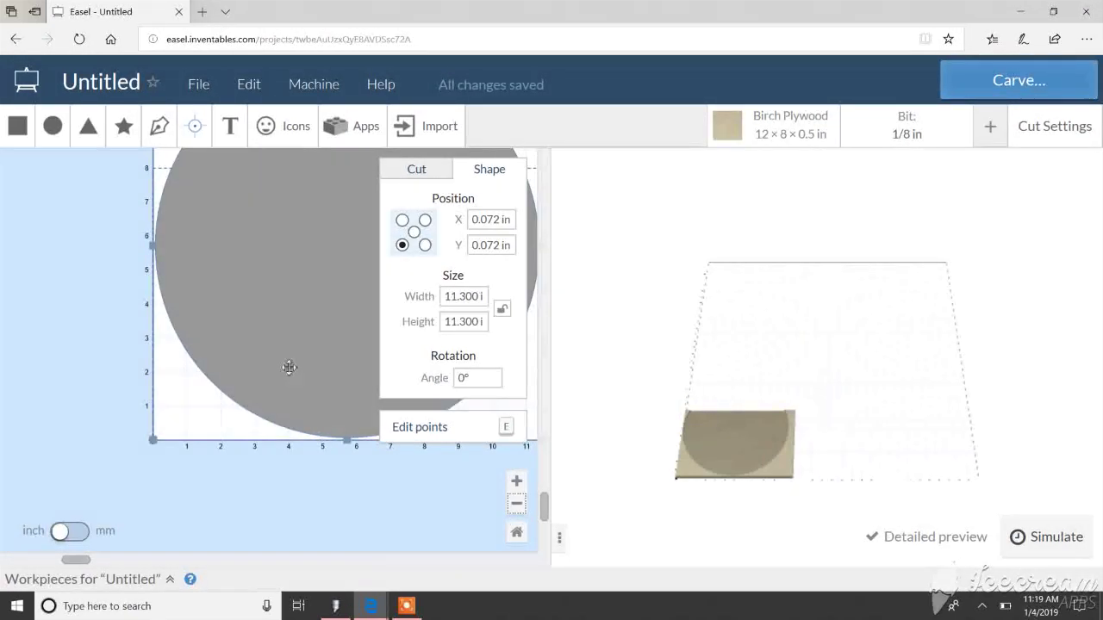
{"action": "left_click", "coordinate": [248, 84]}
{"action": "left_click", "coordinate": [253, 117]}
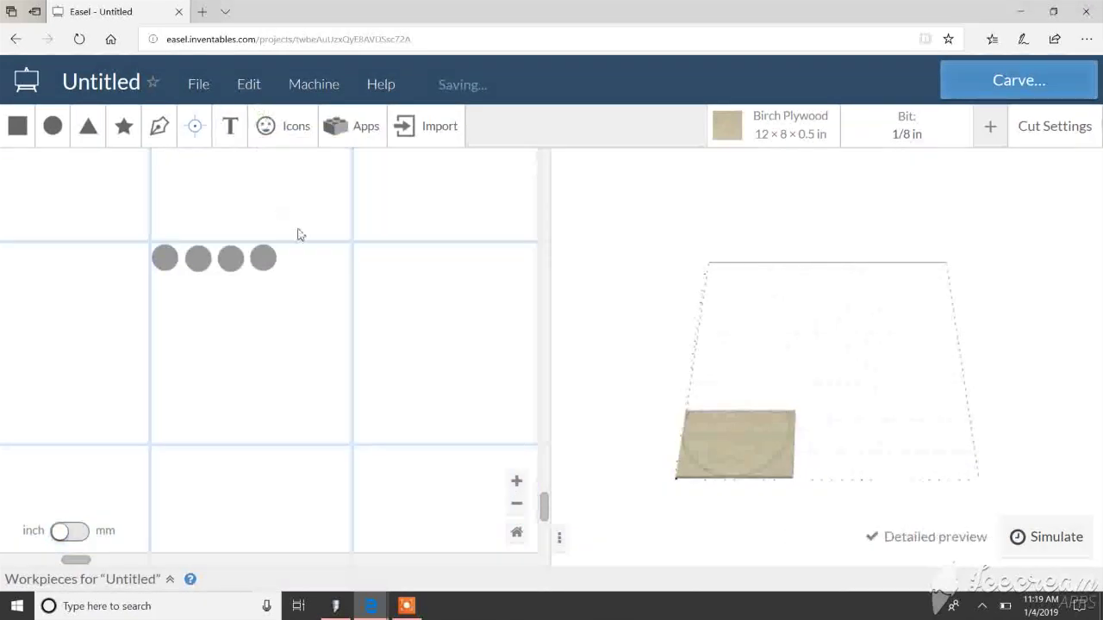
Zoom out and delete the large 11.3 in circle.
{"action": "left_click", "coordinate": [516, 503]}
{"action": "left_click", "coordinate": [516, 503]}
{"action": "left_click", "coordinate": [516, 503]}
{"action": "left_click", "coordinate": [349, 486]}
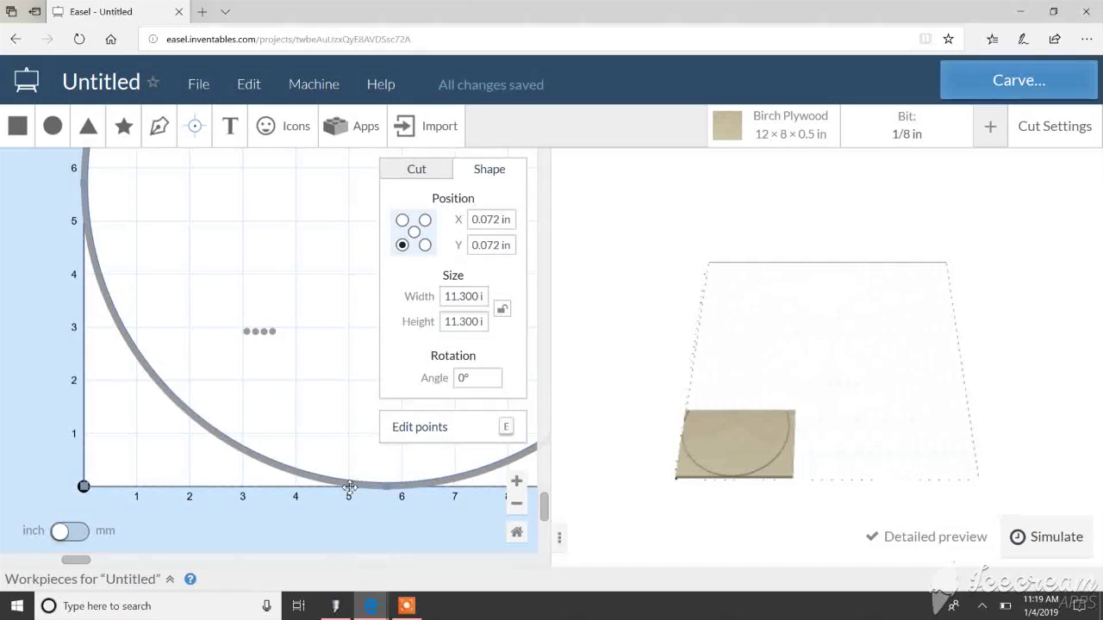
{"action": "key", "text": "Delete"}
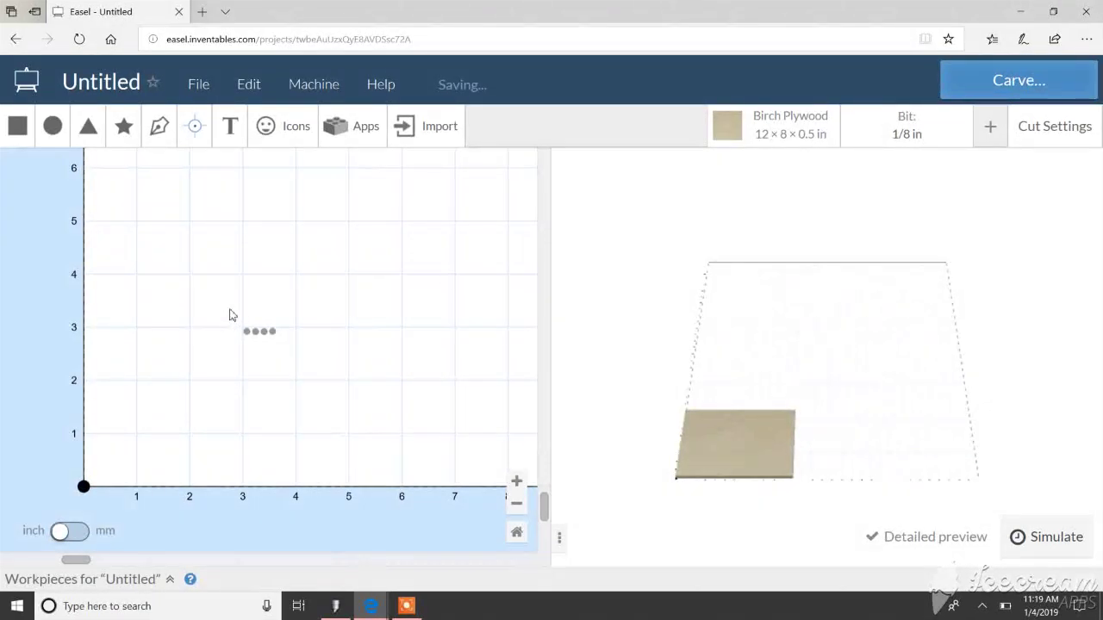
Combine the four small holes into one shape and reselect it.
{"action": "left_click_drag", "start_coordinate": [231, 315], "coordinate": [324, 364]}
{"action": "right_click", "coordinate": [271, 331]}
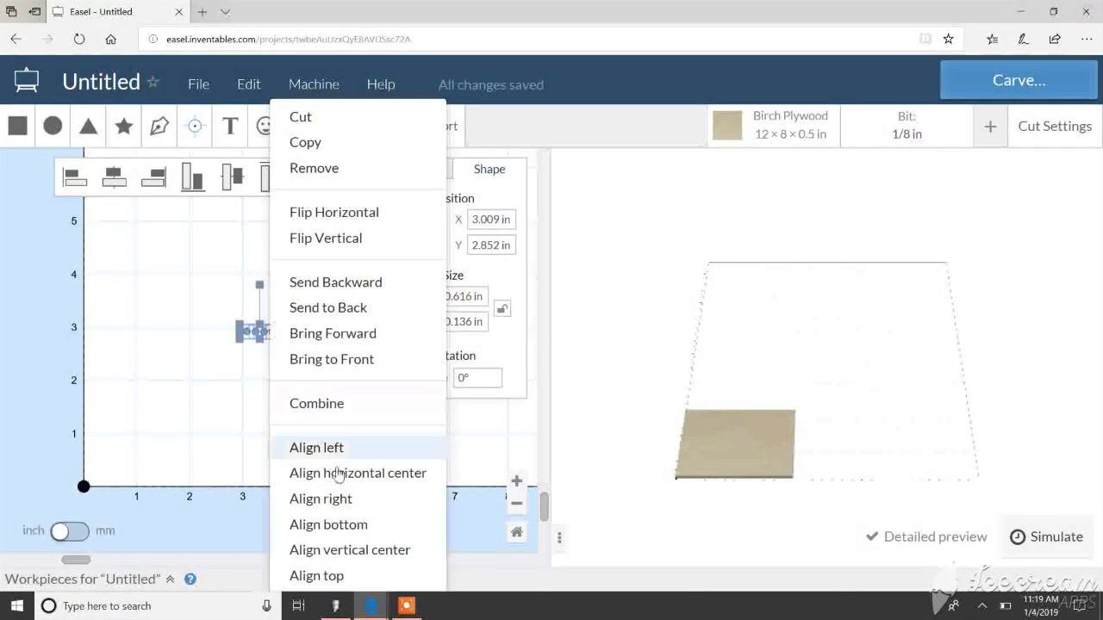
{"action": "left_click", "coordinate": [322, 407]}
{"action": "left_click", "coordinate": [321, 411]}
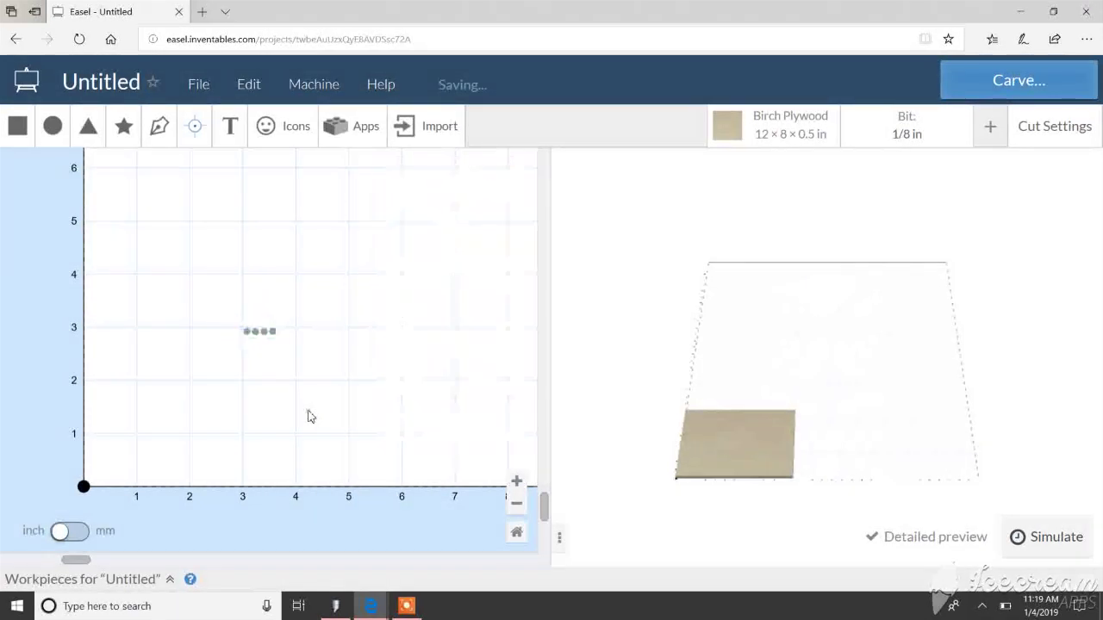
{"action": "left_click_drag", "start_coordinate": [229, 308], "coordinate": [303, 366]}
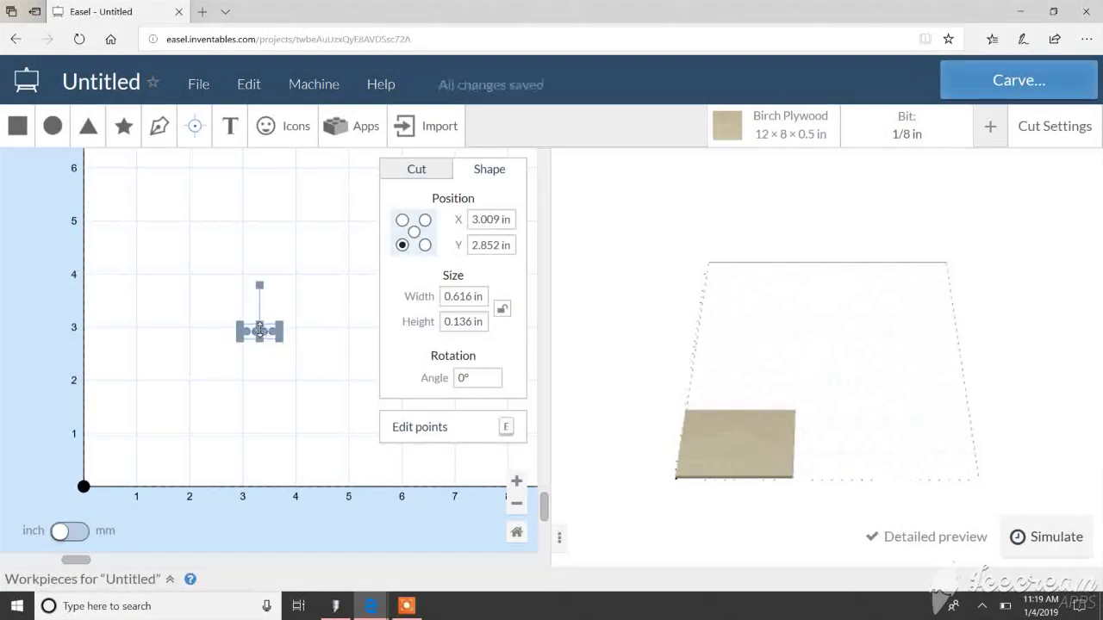
{"action": "left_click", "coordinate": [517, 480]}
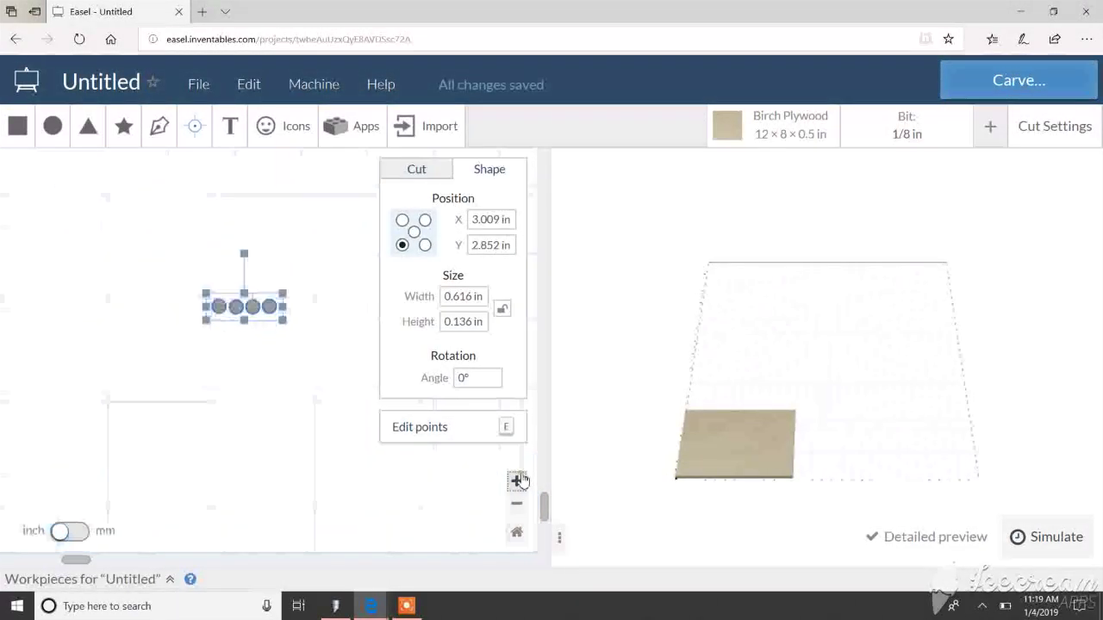
Copy the four-dot row and paste a copy directly above the original.
{"action": "left_click", "coordinate": [249, 84]}
{"action": "left_click", "coordinate": [258, 278]}
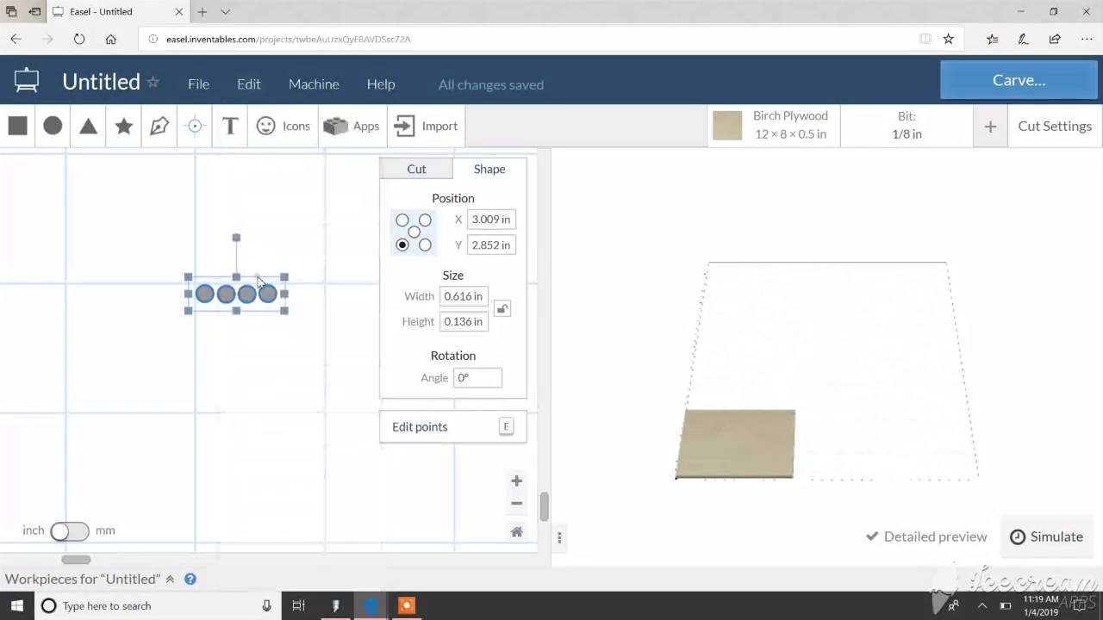
{"action": "left_click", "coordinate": [245, 86]}
{"action": "left_click", "coordinate": [288, 313]}
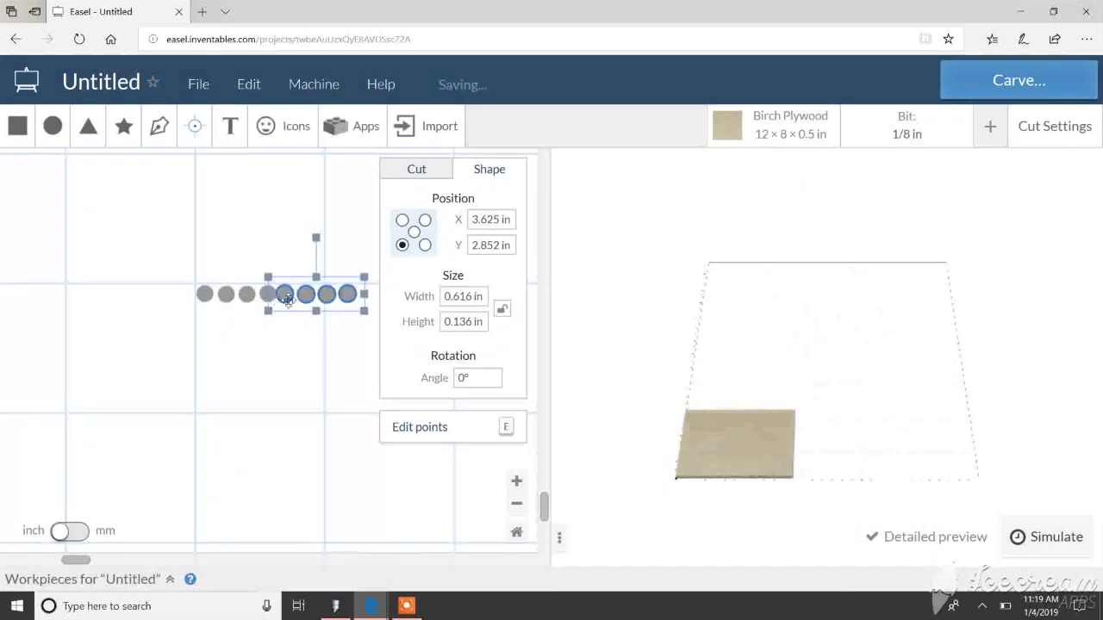
{"action": "left_click_drag", "start_coordinate": [286, 294], "coordinate": [205, 273]}
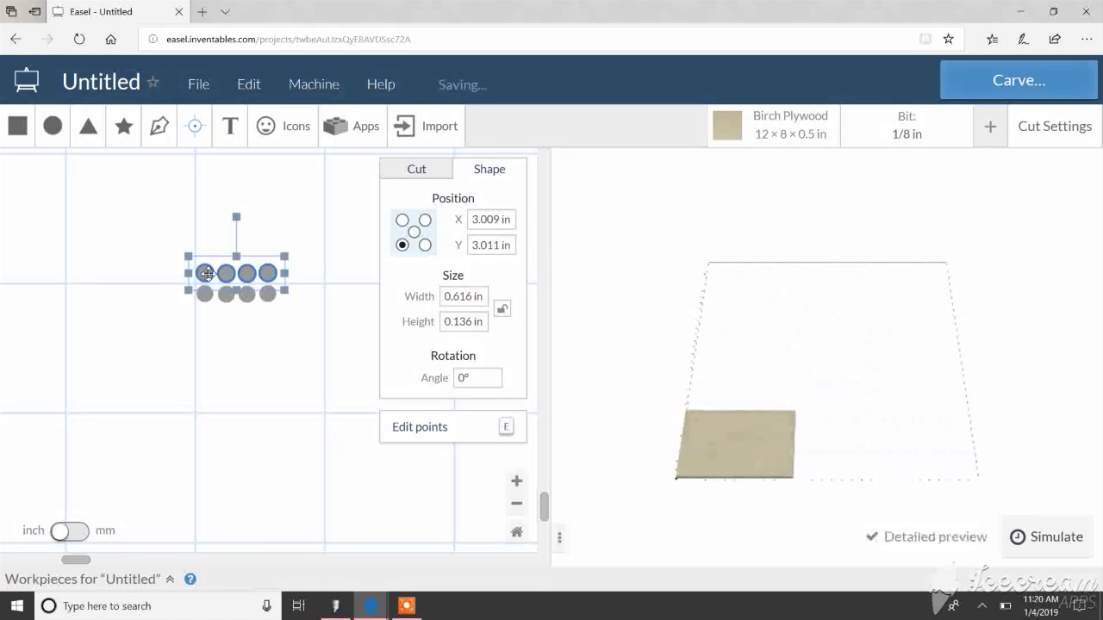
{"action": "left_click", "coordinate": [264, 350]}
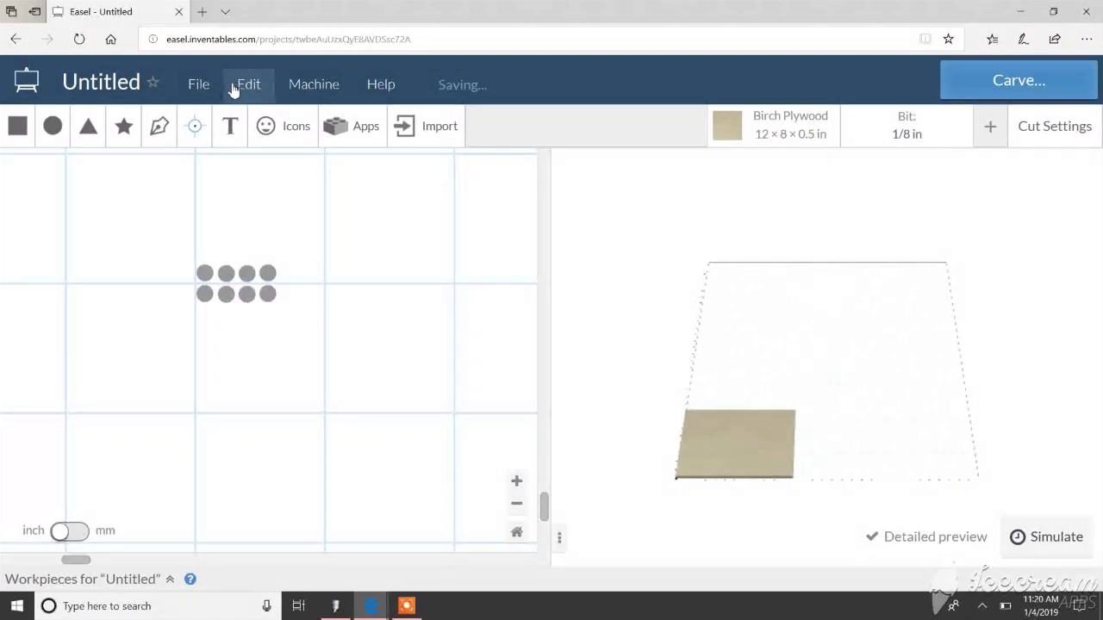
Paste two more four-dot rows and stack them on top of the grid.
{"action": "left_click", "coordinate": [233, 87]}
{"action": "left_click", "coordinate": [296, 235]}
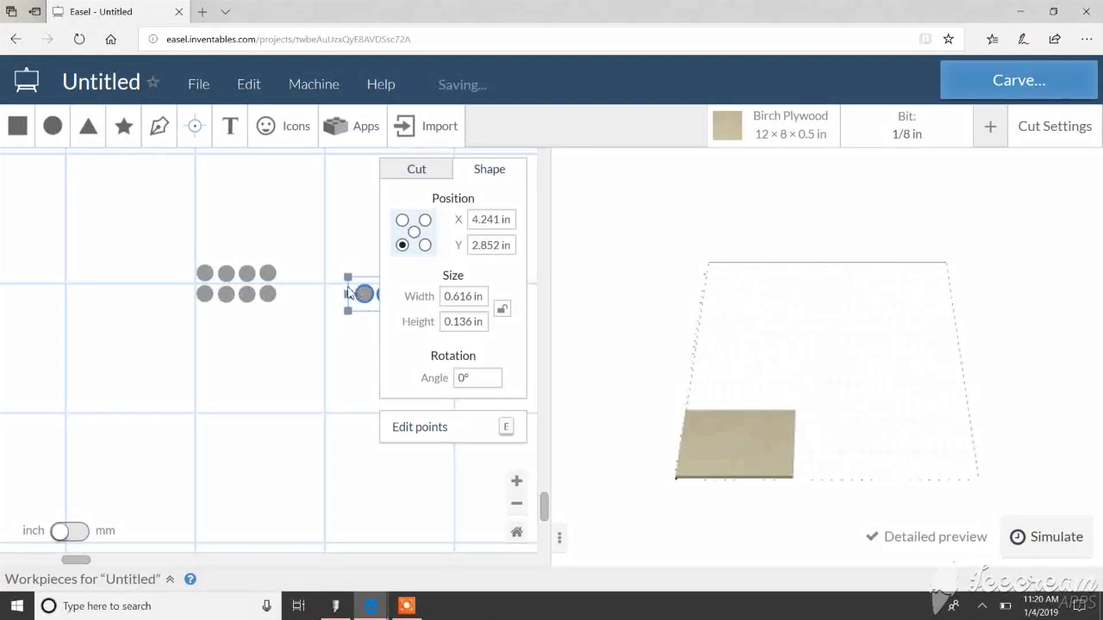
{"action": "left_click_drag", "start_coordinate": [362, 293], "coordinate": [204, 249]}
{"action": "left_click", "coordinate": [297, 405]}
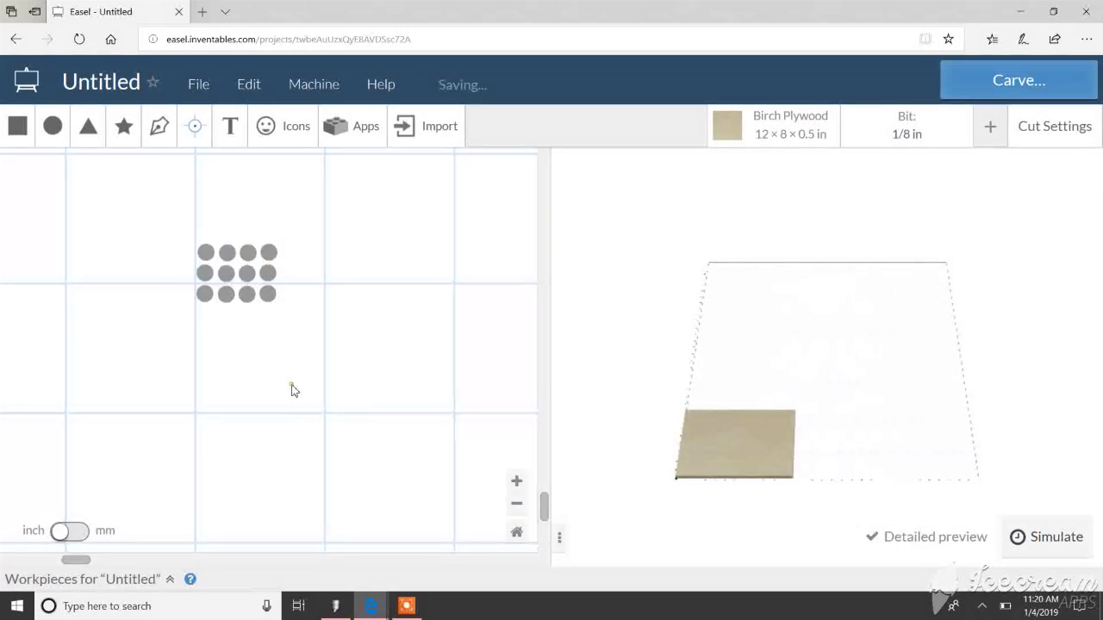
{"action": "left_click", "coordinate": [245, 93]}
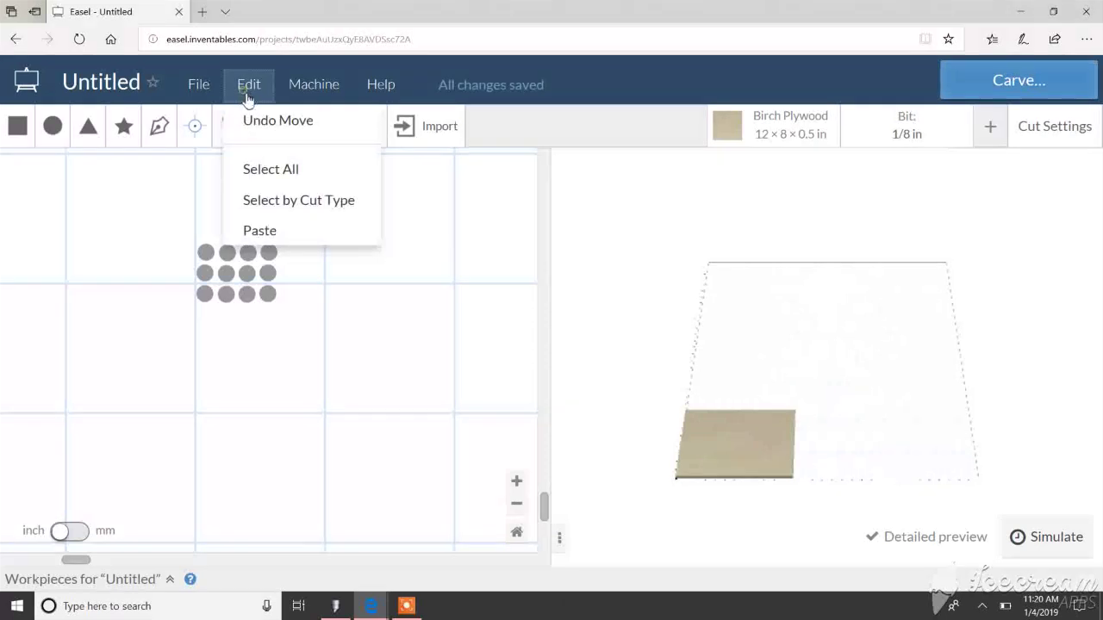
{"action": "left_click", "coordinate": [283, 231]}
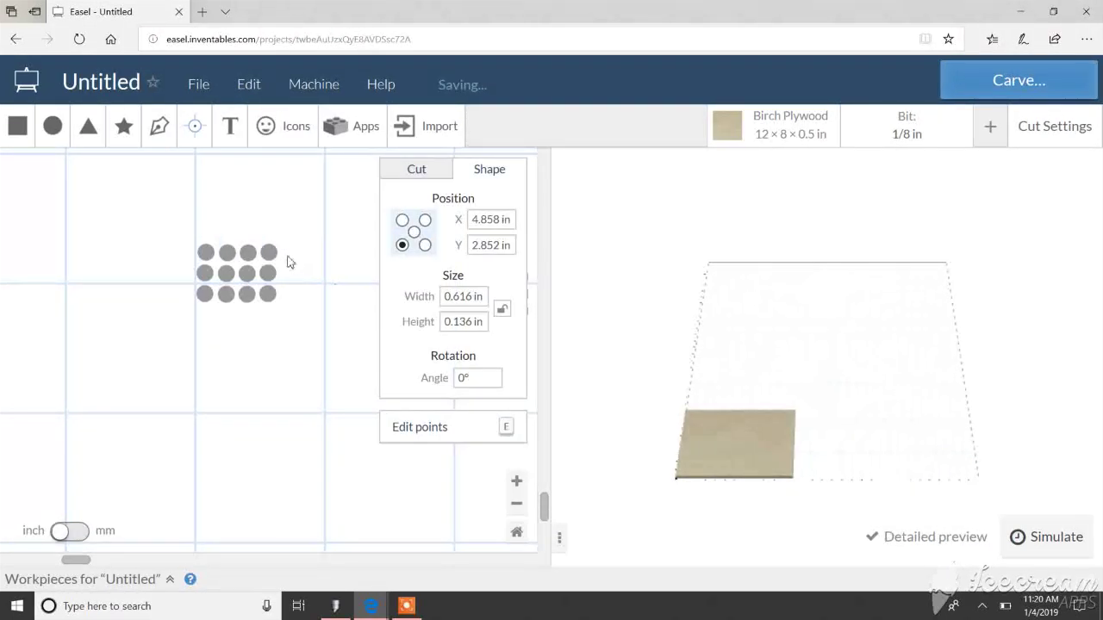
{"action": "left_click_drag", "start_coordinate": [274, 246], "coordinate": [269, 252]}
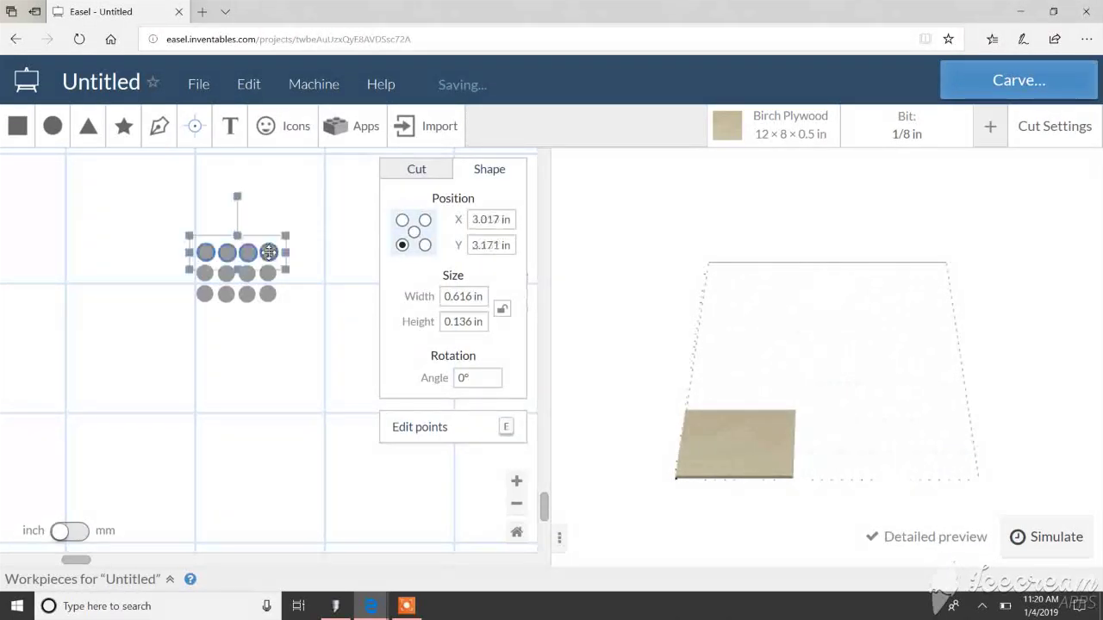
Paste a fifth row, undo a stray move, and set it atop the grid.
{"action": "left_click", "coordinate": [248, 83]}
{"action": "left_click", "coordinate": [302, 326]}
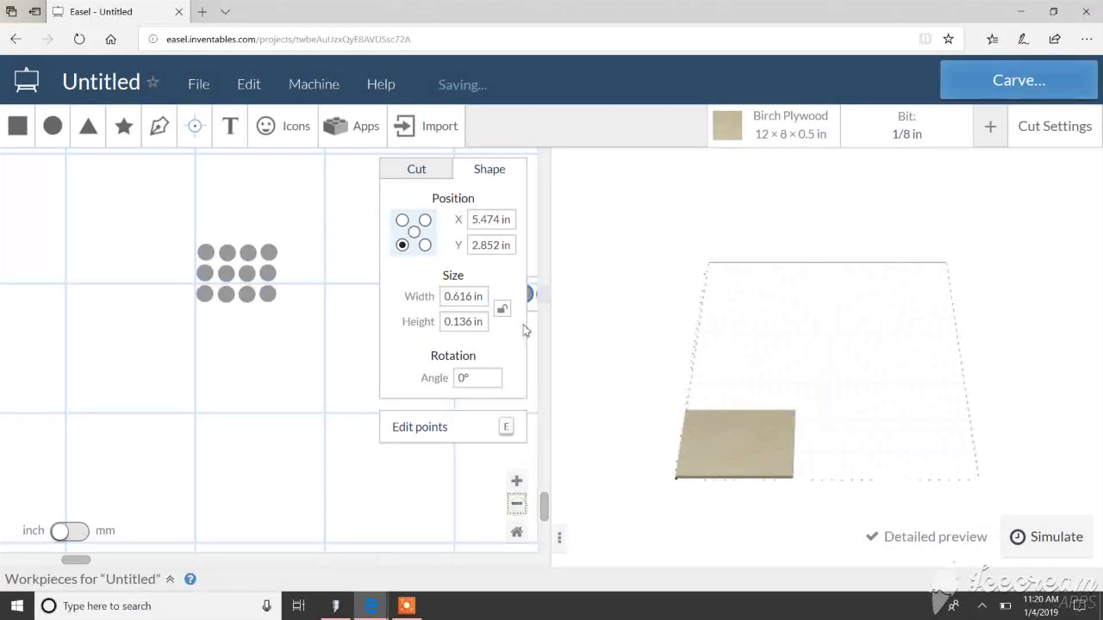
{"action": "left_click_drag", "start_coordinate": [533, 296], "coordinate": [216, 232]}
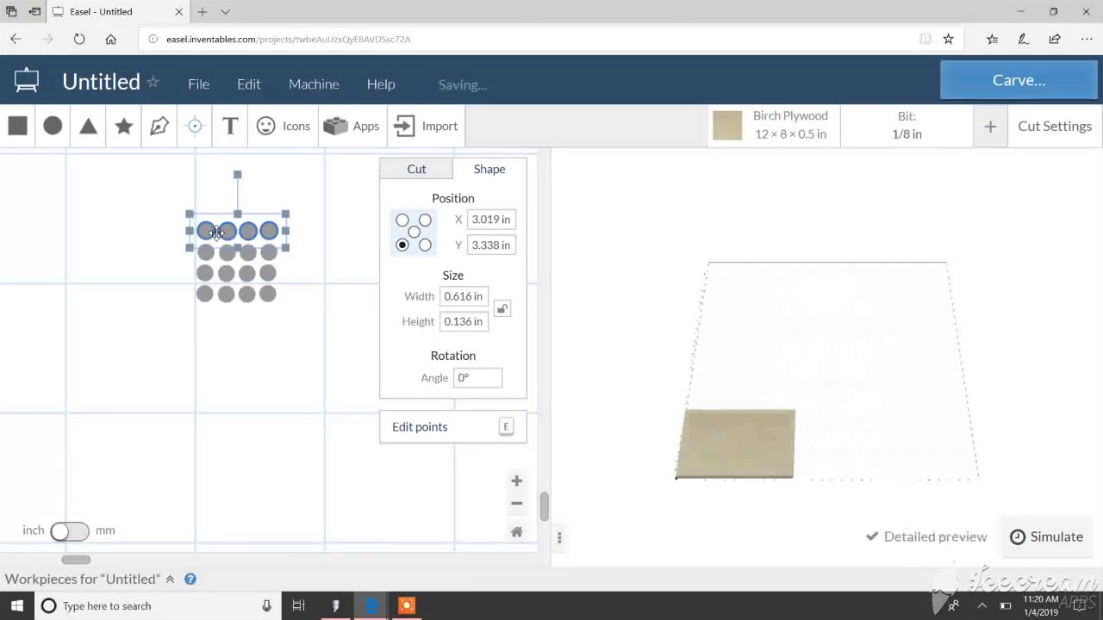
{"action": "key", "text": "ctrl+z"}
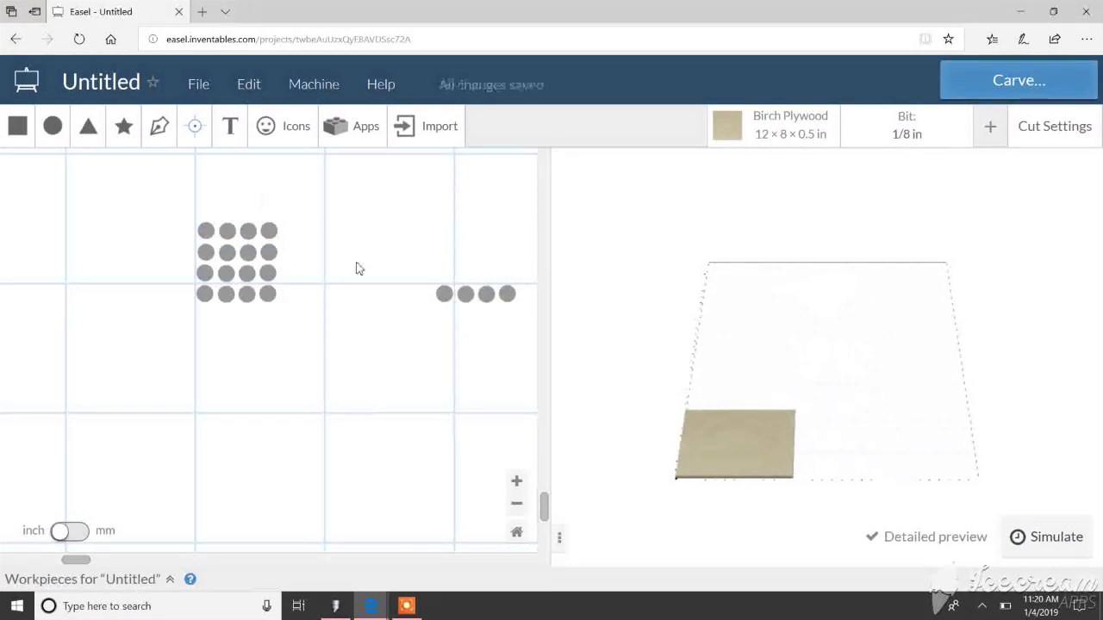
{"action": "left_click_drag", "start_coordinate": [441, 294], "coordinate": [353, 247]}
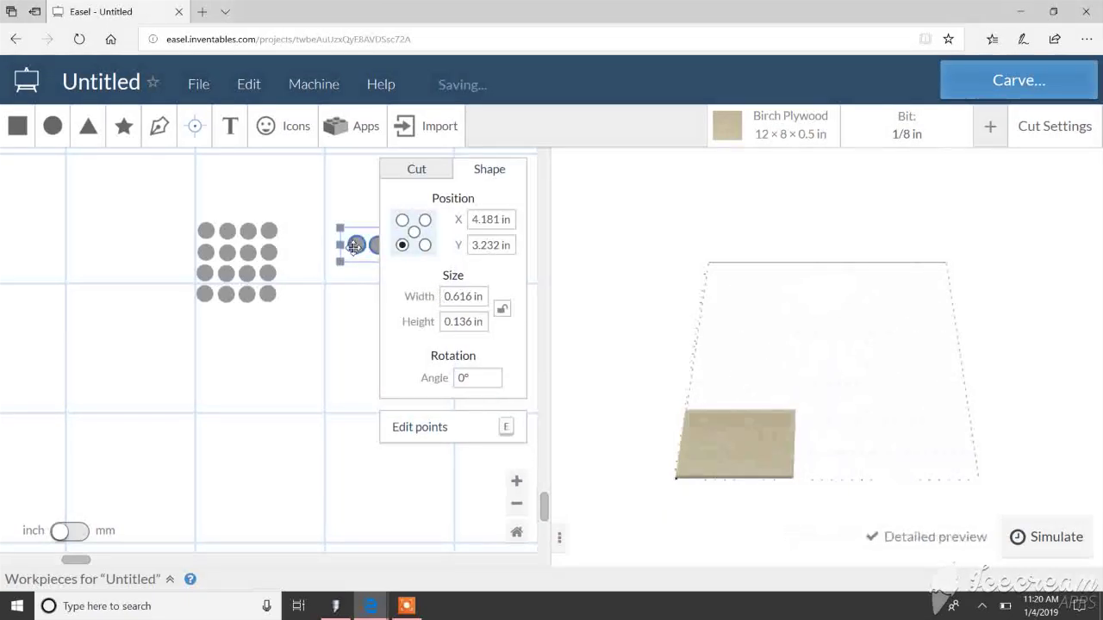
{"action": "left_click_drag", "start_coordinate": [290, 221], "coordinate": [202, 212]}
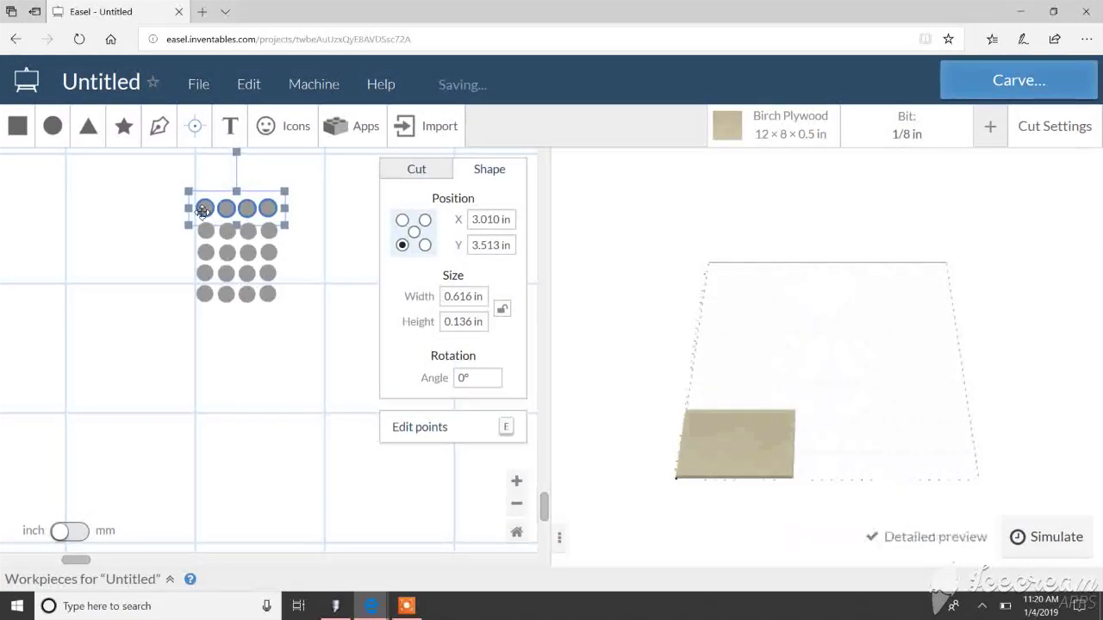
{"action": "left_click", "coordinate": [256, 379]}
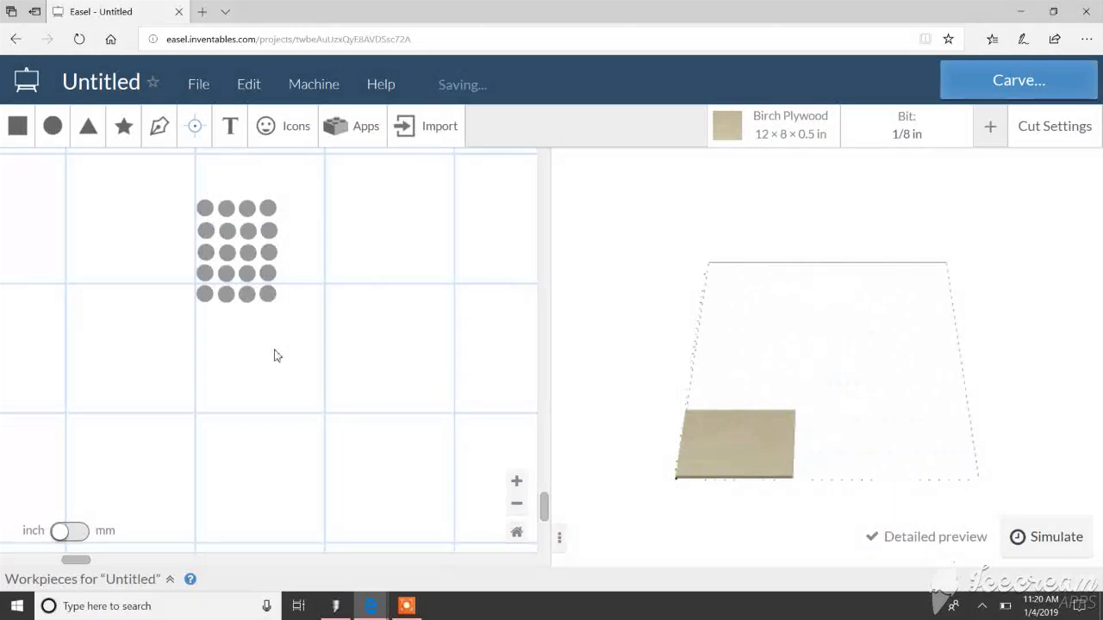
Marquee-select the 20-dot grid and combine it into a single shape.
{"action": "left_click_drag", "start_coordinate": [180, 178], "coordinate": [345, 422]}
{"action": "right_click", "coordinate": [269, 290]}
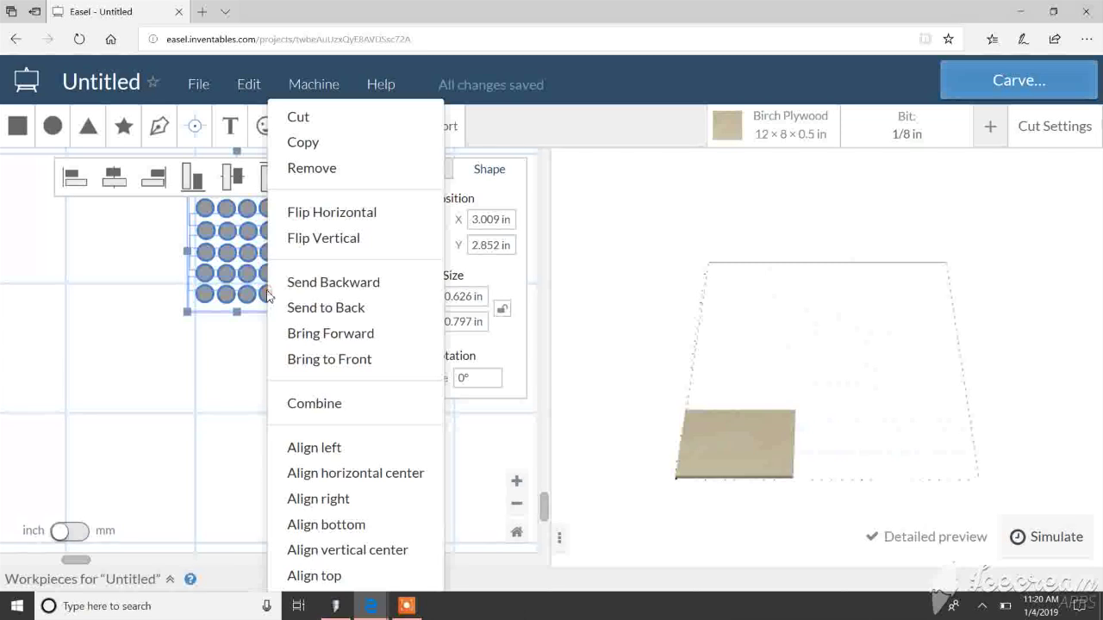
{"action": "left_click", "coordinate": [336, 409]}
{"action": "scroll", "coordinate": [276, 359], "scroll_direction": "down", "scroll_amount": 5}
{"action": "left_click_drag", "start_coordinate": [217, 264], "coordinate": [324, 420]}
{"action": "right_click", "coordinate": [269, 336]}
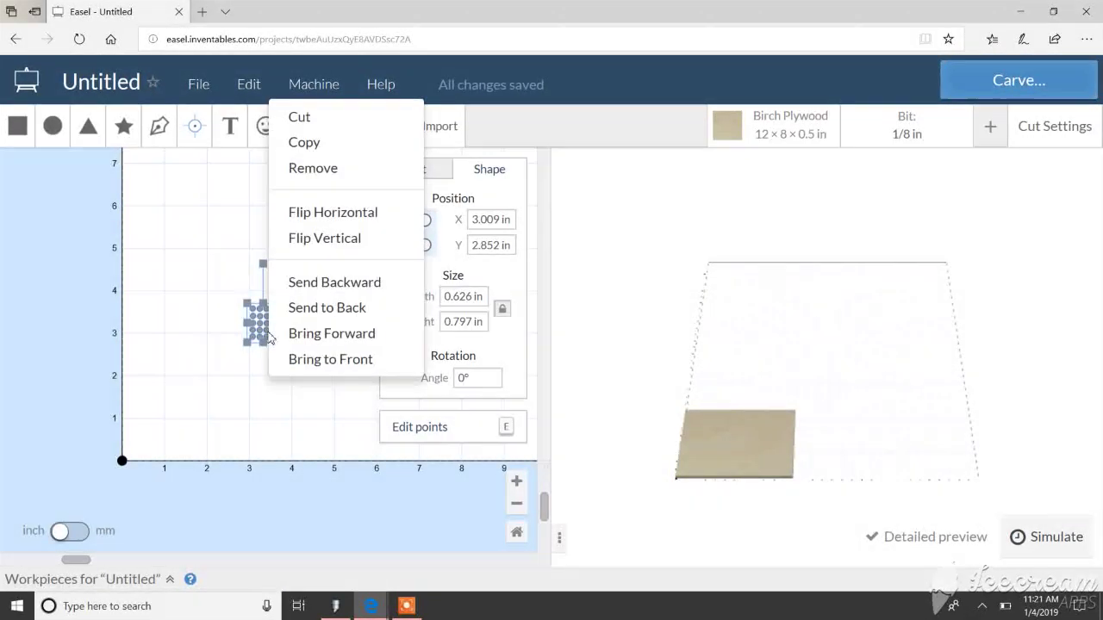
{"action": "left_click", "coordinate": [149, 208]}
Paste another four-dot row to the right of the grid, at X 6.091 in.
{"action": "left_click", "coordinate": [332, 249]}
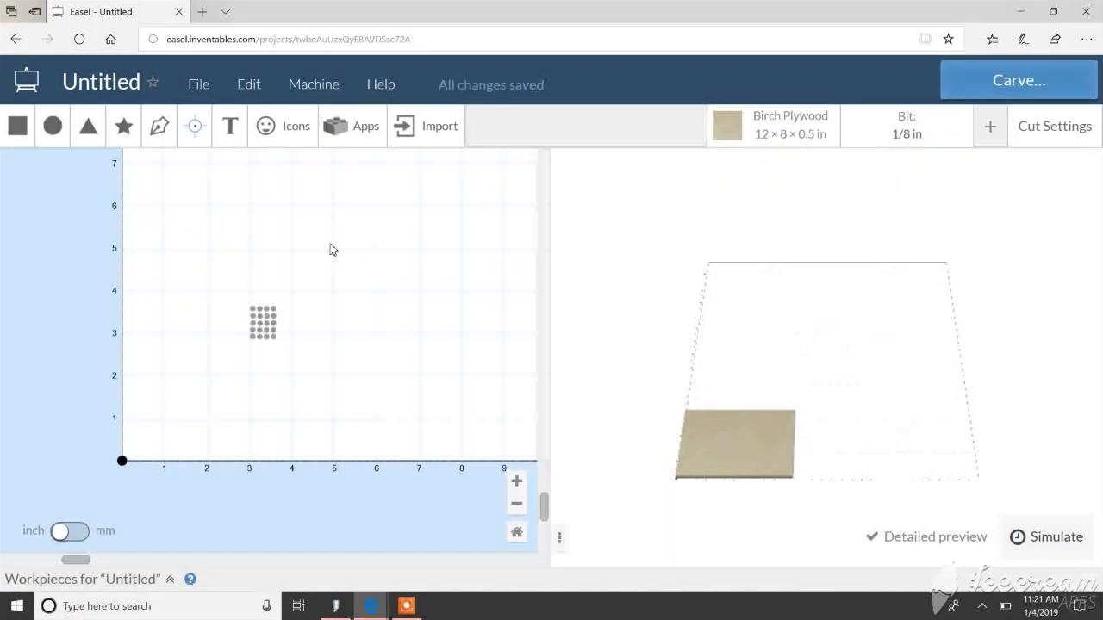
{"action": "left_click", "coordinate": [250, 88]}
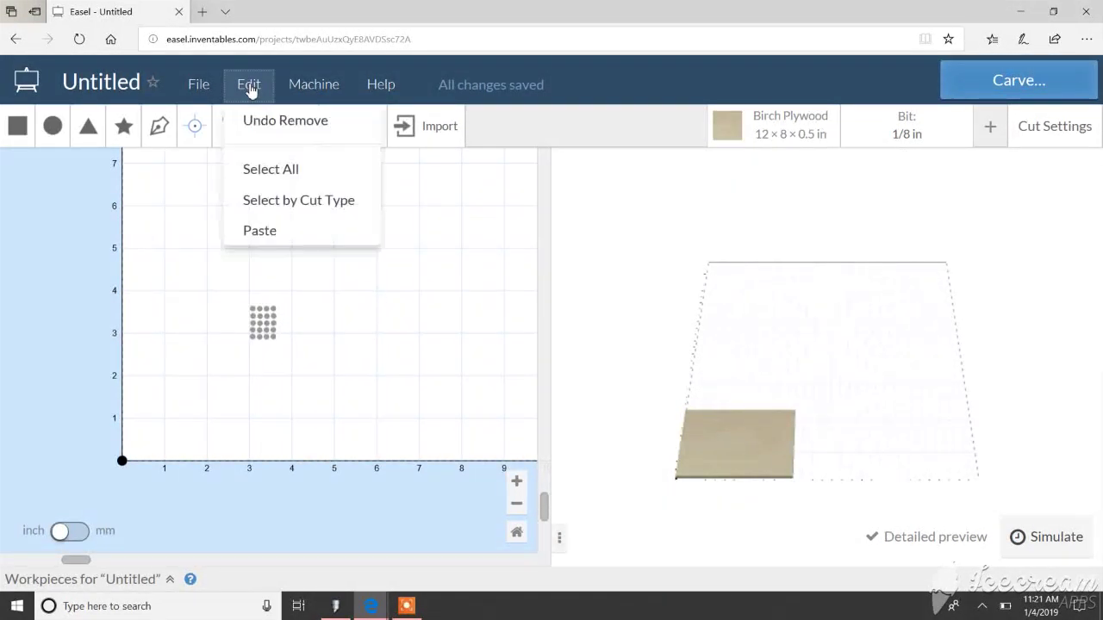
{"action": "left_click", "coordinate": [285, 231]}
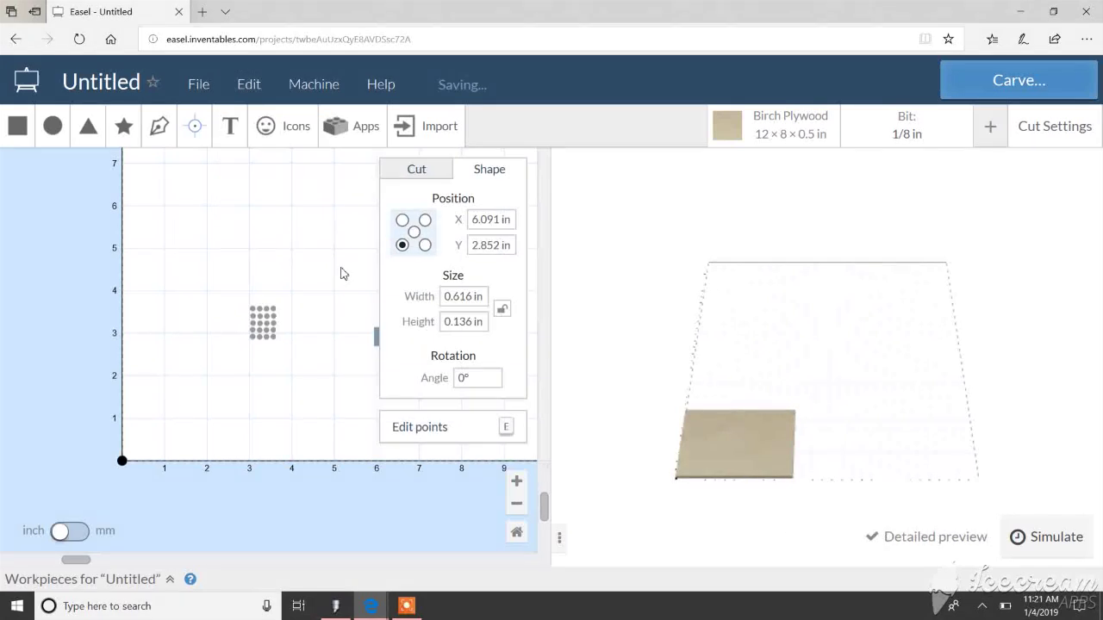
Add a new circle sized 11.3 in with linked proportions.
{"action": "left_click", "coordinate": [53, 125]}
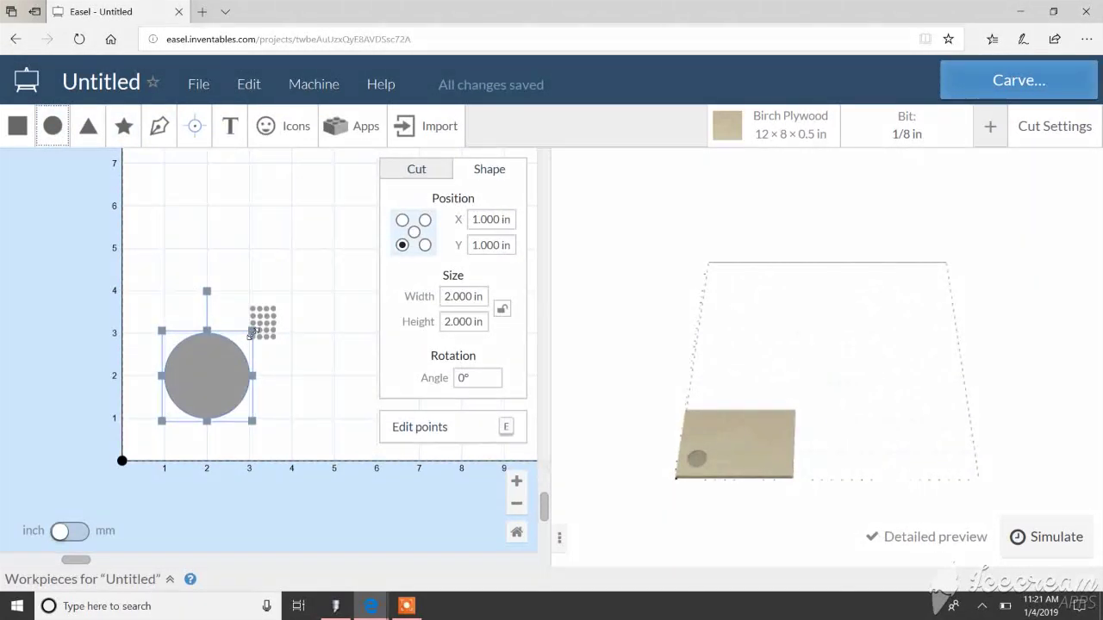
{"action": "left_click_drag", "start_coordinate": [252, 331], "coordinate": [328, 258]}
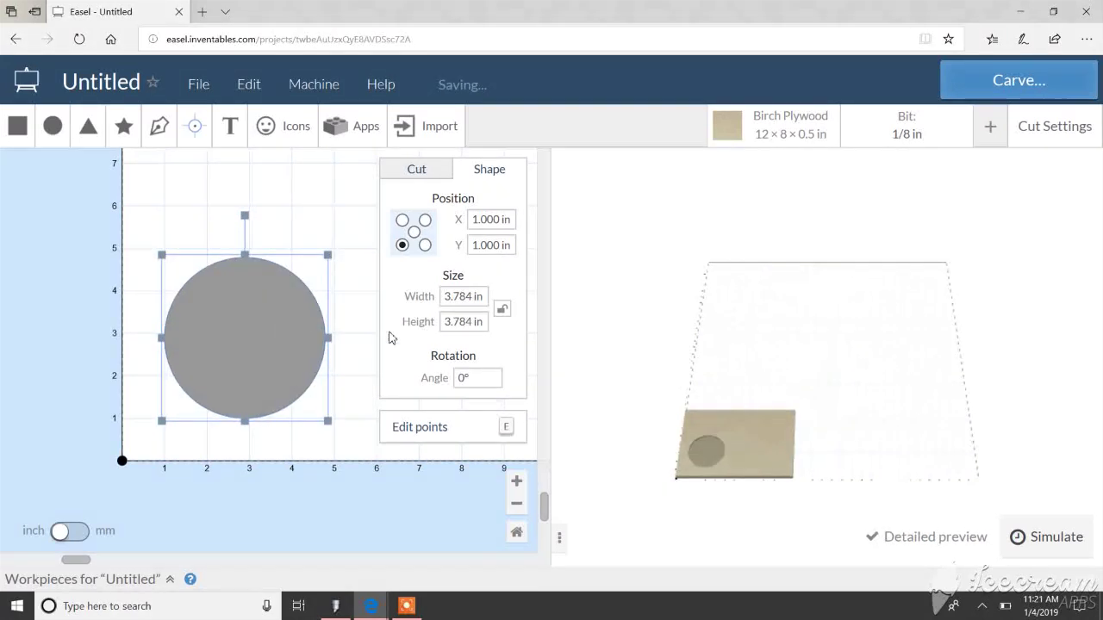
{"action": "left_click", "coordinate": [507, 315]}
{"action": "triple_click", "coordinate": [450, 326]}
{"action": "type", "text": "11.3"}
{"action": "key", "text": "Return"}
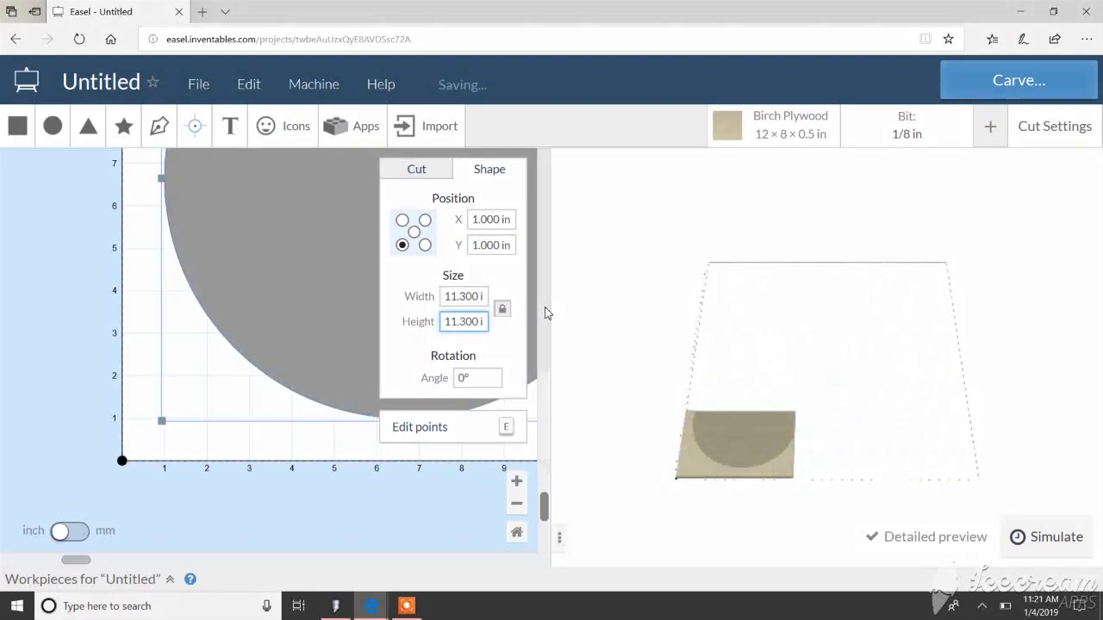
Cut the circle as an outside outline and move it onto the board's origin.
{"action": "left_click", "coordinate": [416, 170]}
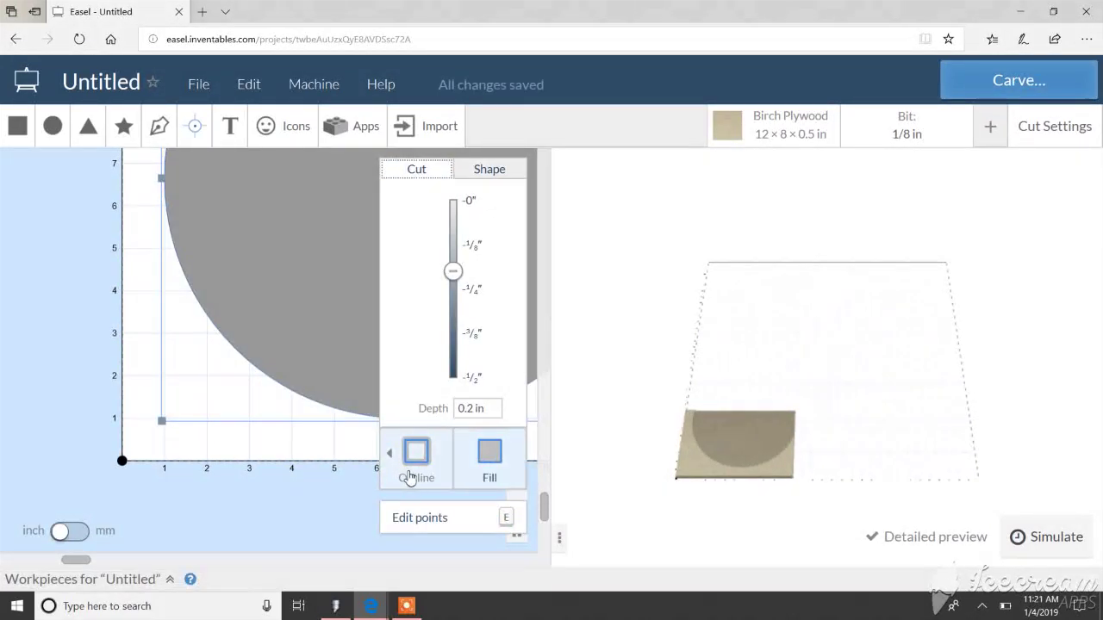
{"action": "left_click", "coordinate": [413, 474]}
{"action": "left_click", "coordinate": [304, 474]}
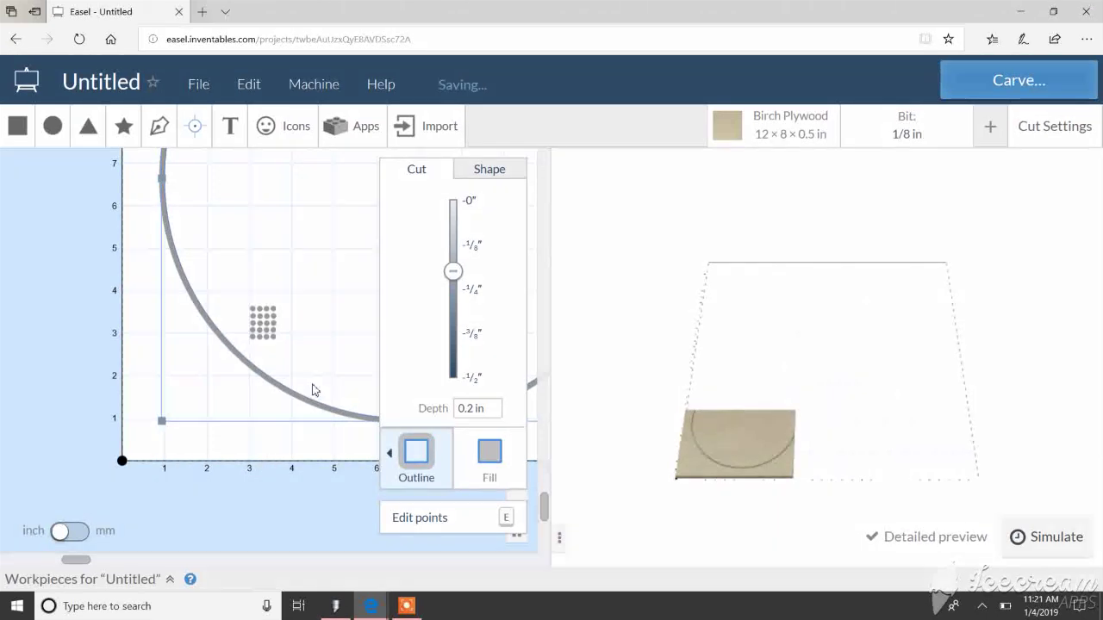
{"action": "left_click_drag", "start_coordinate": [288, 411], "coordinate": [272, 423]}
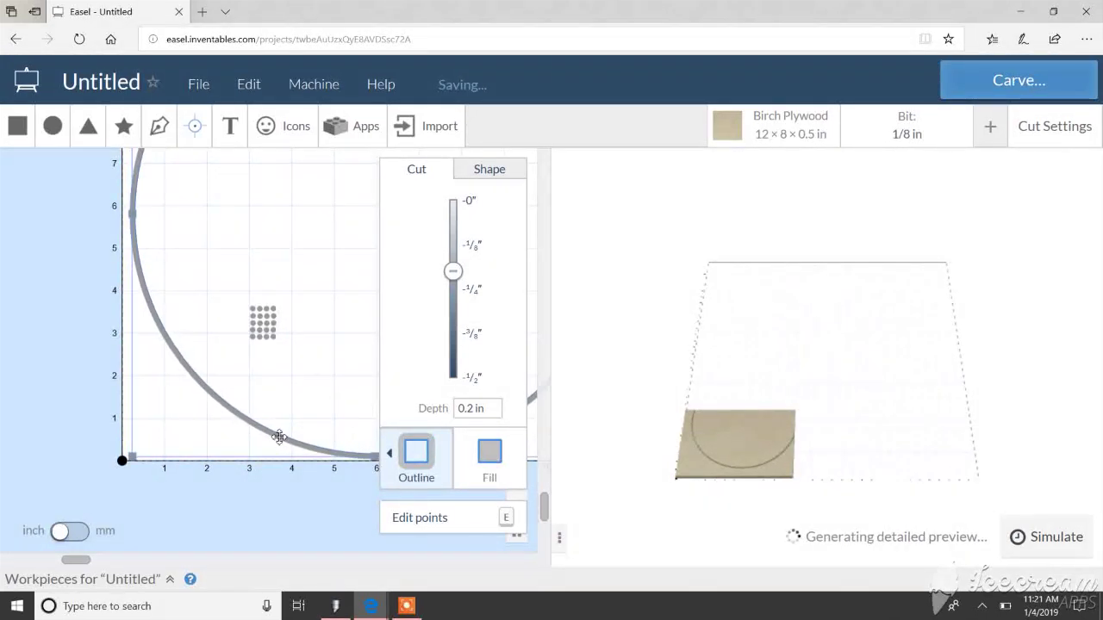
{"action": "left_click_drag", "start_coordinate": [278, 437], "coordinate": [273, 438]}
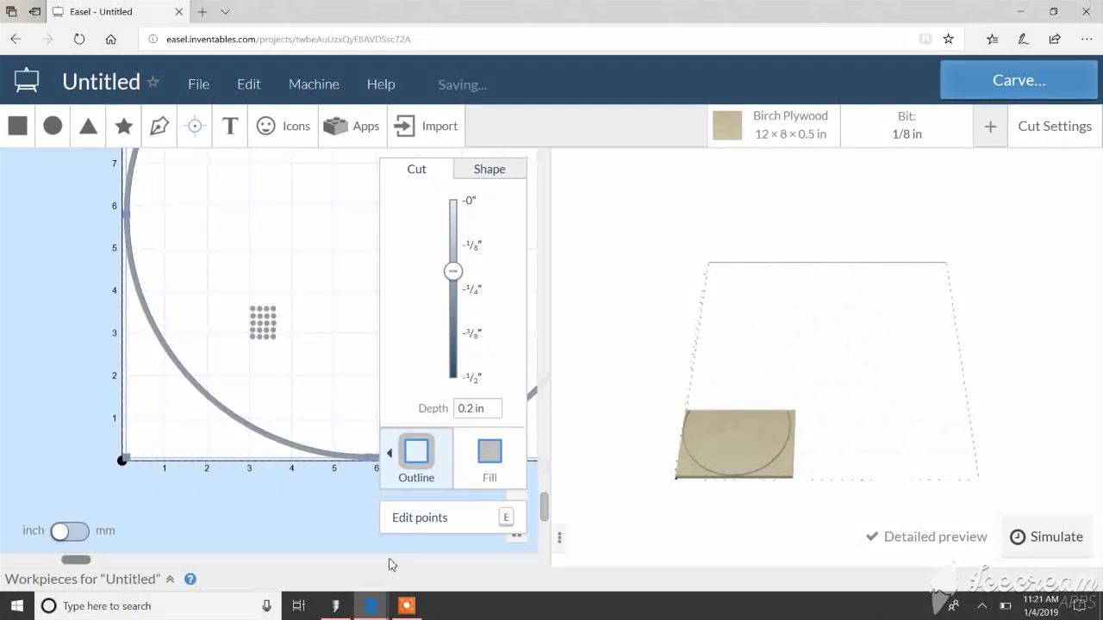
{"action": "left_click", "coordinate": [330, 537]}
{"action": "left_click", "coordinate": [517, 506]}
{"action": "left_click", "coordinate": [517, 507]}
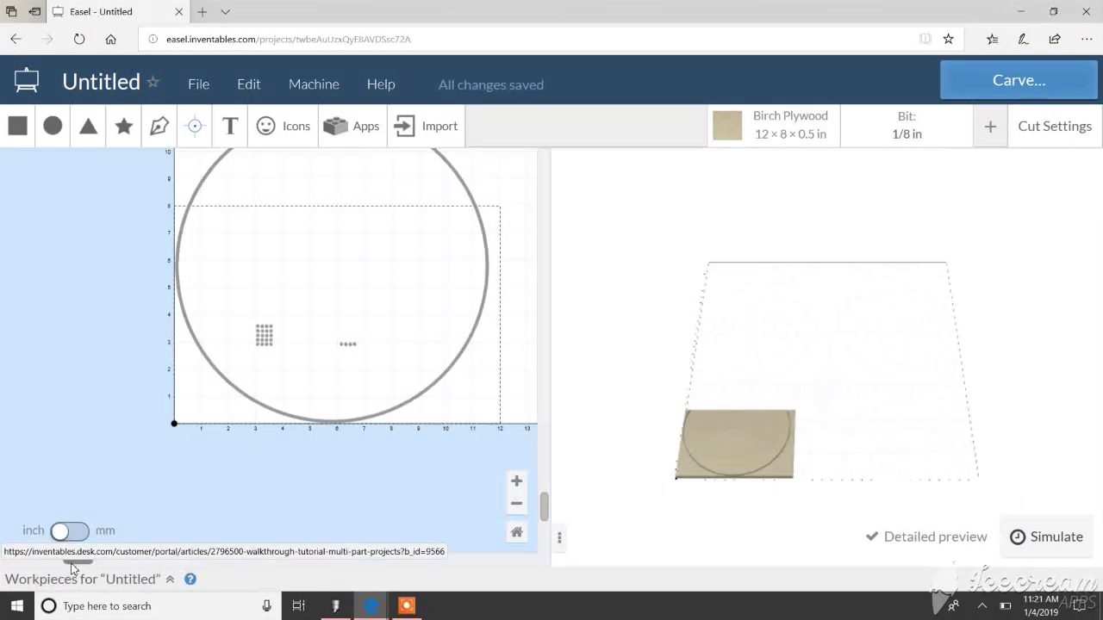
{"action": "scroll", "coordinate": [73, 564], "scroll_direction": "right", "scroll_amount": 2}
Move the dot grid down and right inside the circle and rotate it clockwise.
{"action": "left_click_drag", "start_coordinate": [207, 301], "coordinate": [270, 401]}
{"action": "left_click", "coordinate": [207, 520]}
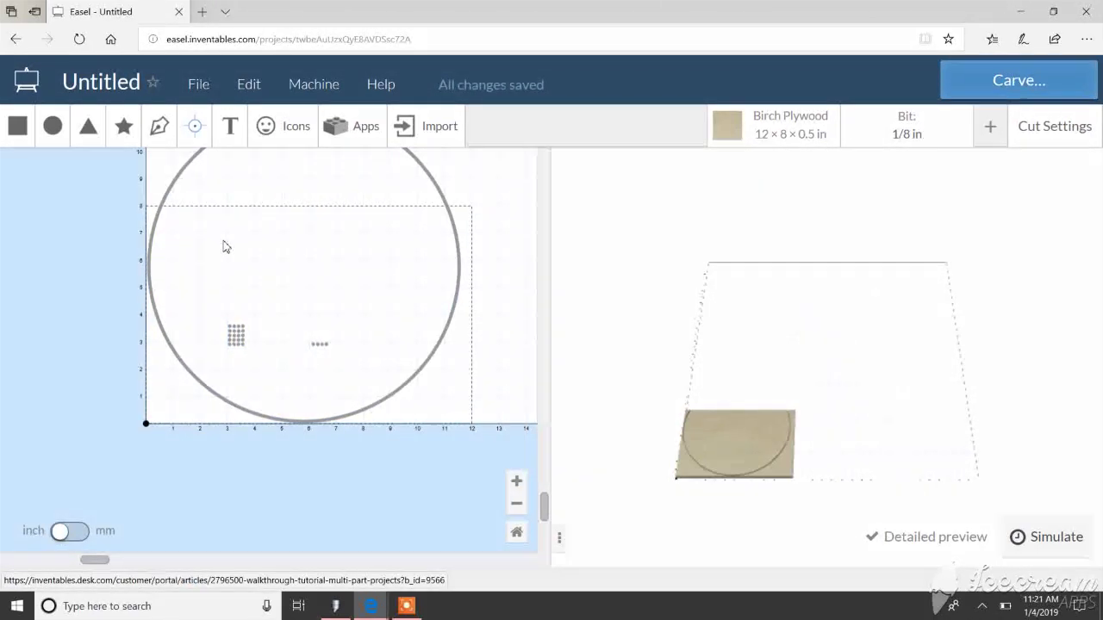
{"action": "left_click_drag", "start_coordinate": [209, 313], "coordinate": [257, 356]}
{"action": "left_click", "coordinate": [162, 310]}
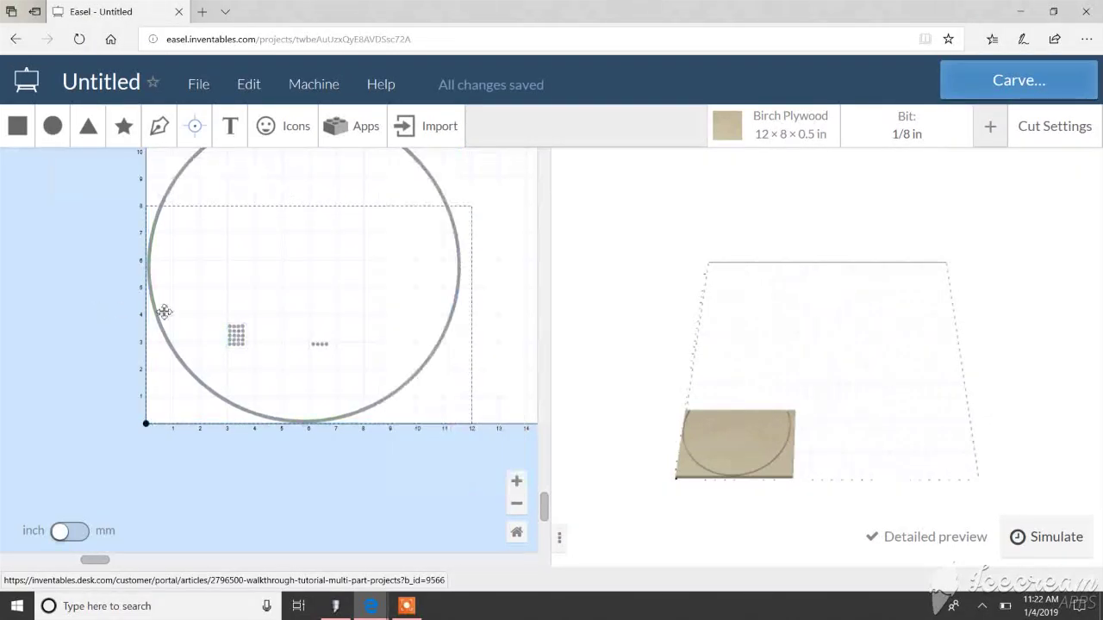
{"action": "left_click", "coordinate": [233, 335]}
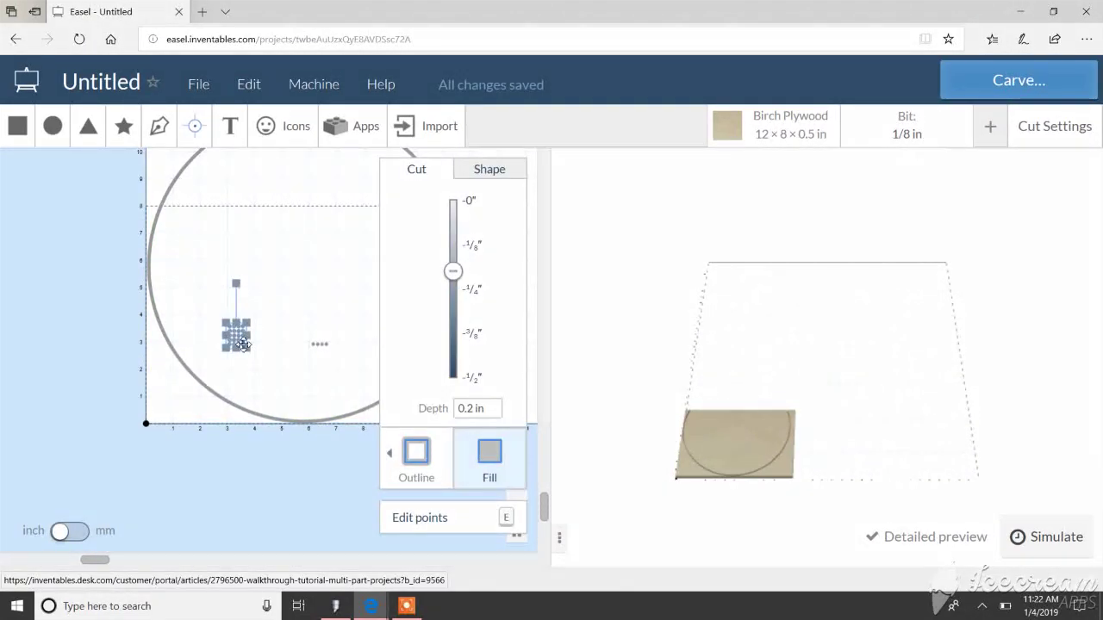
{"action": "left_click_drag", "start_coordinate": [243, 341], "coordinate": [269, 401]}
{"action": "left_click_drag", "start_coordinate": [266, 346], "coordinate": [212, 381]}
Paste the copied piece into the design and confirm the circle cuts 0.2 in deep.
{"action": "left_click", "coordinate": [263, 330]}
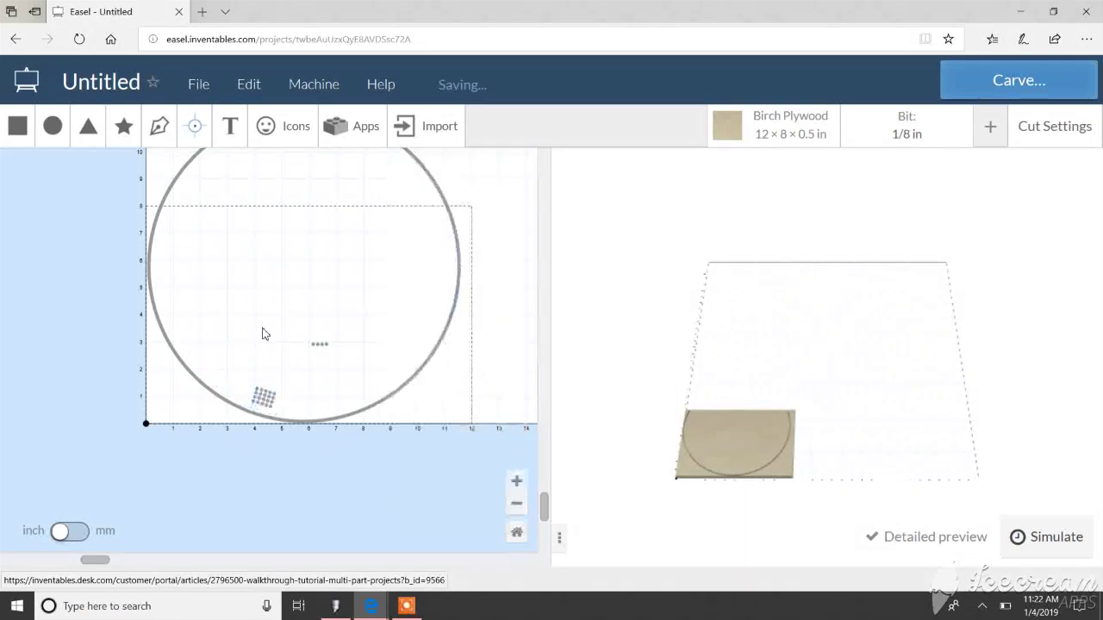
{"action": "left_click", "coordinate": [250, 87]}
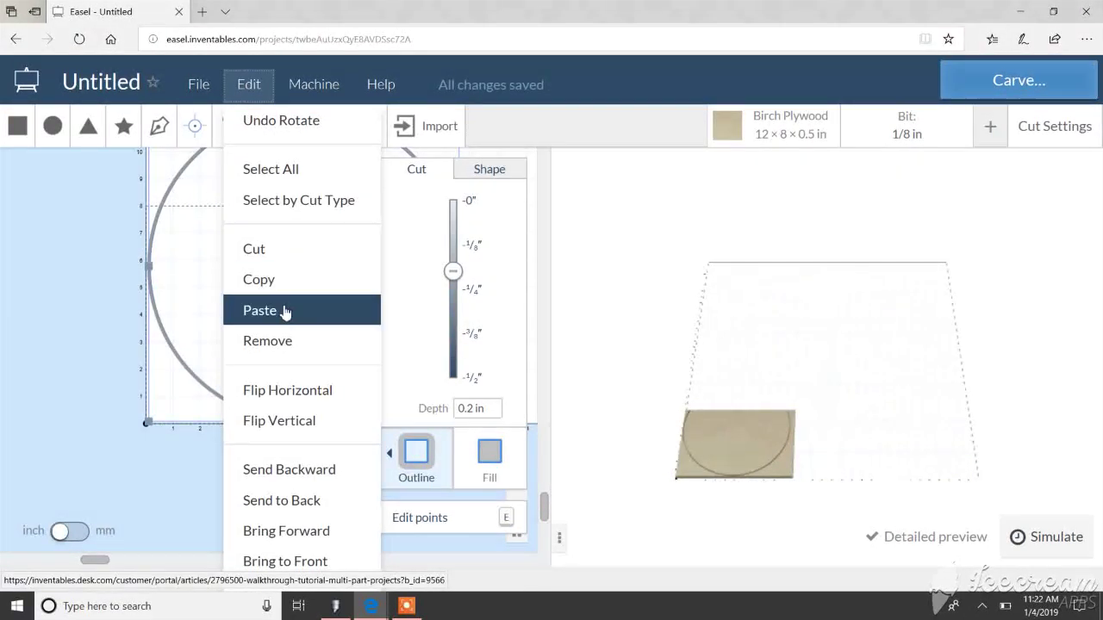
{"action": "left_click", "coordinate": [315, 297]}
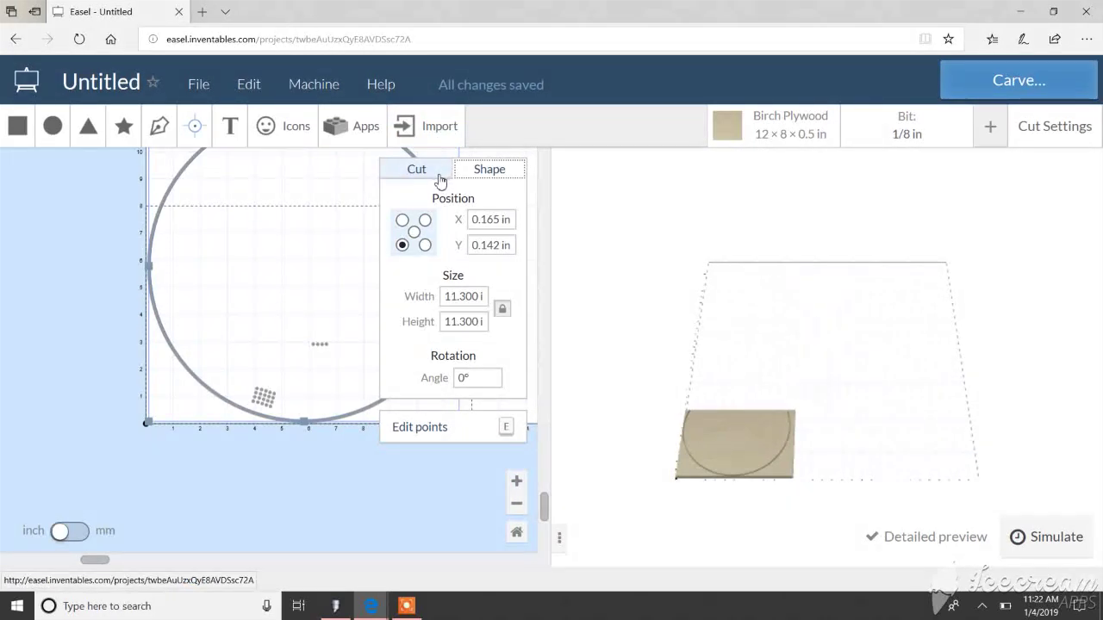
{"action": "left_click", "coordinate": [438, 176]}
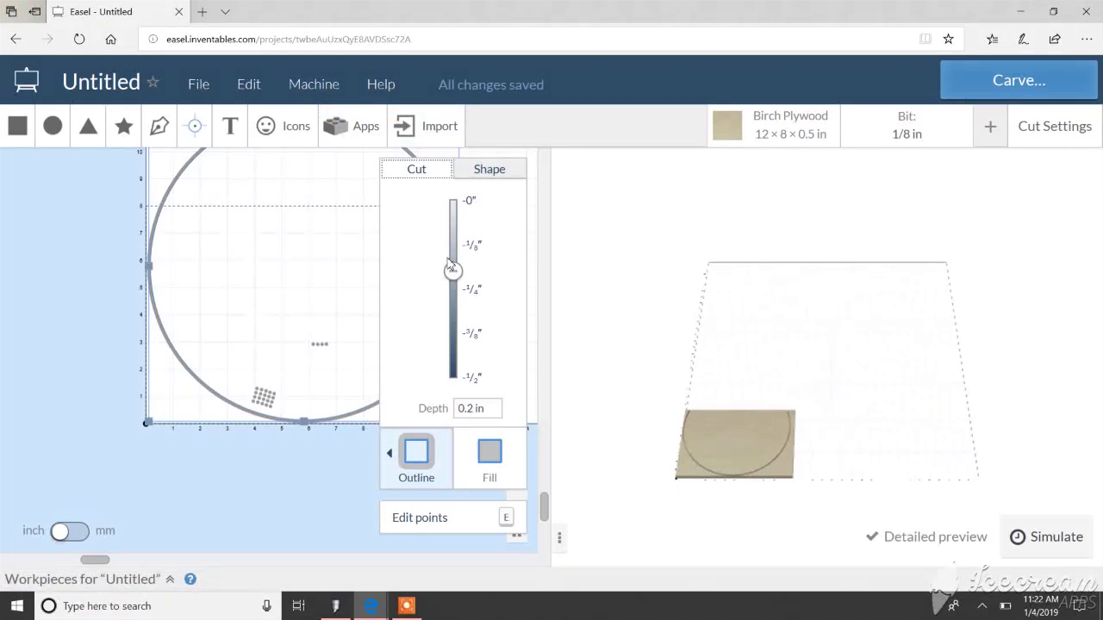
{"action": "left_click", "coordinate": [50, 305]}
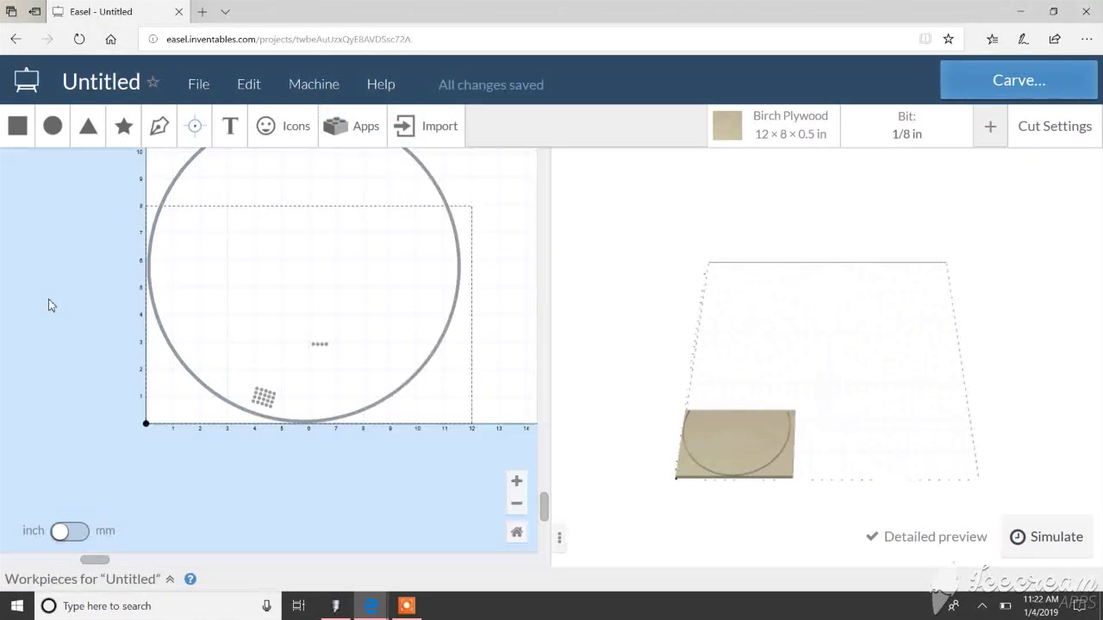
Paste a copy of the peg-hole grid and delete the stray pieces left at the circle's centre.
{"action": "left_click", "coordinate": [269, 397]}
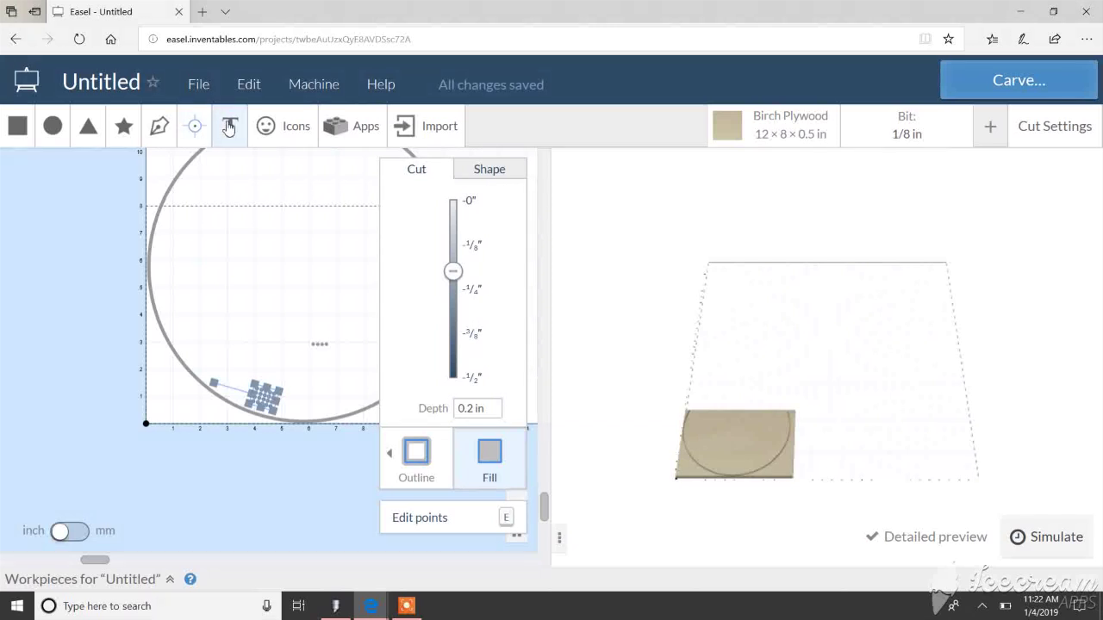
{"action": "left_click", "coordinate": [248, 83]}
{"action": "left_click", "coordinate": [308, 306]}
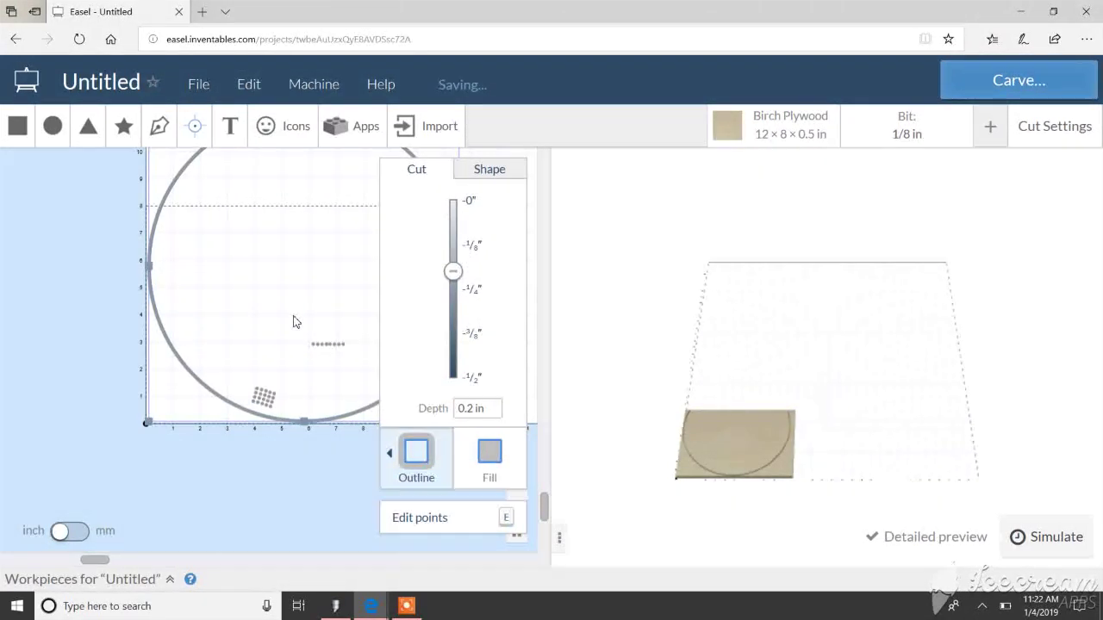
{"action": "left_click", "coordinate": [19, 340]}
{"action": "left_click", "coordinate": [338, 346]}
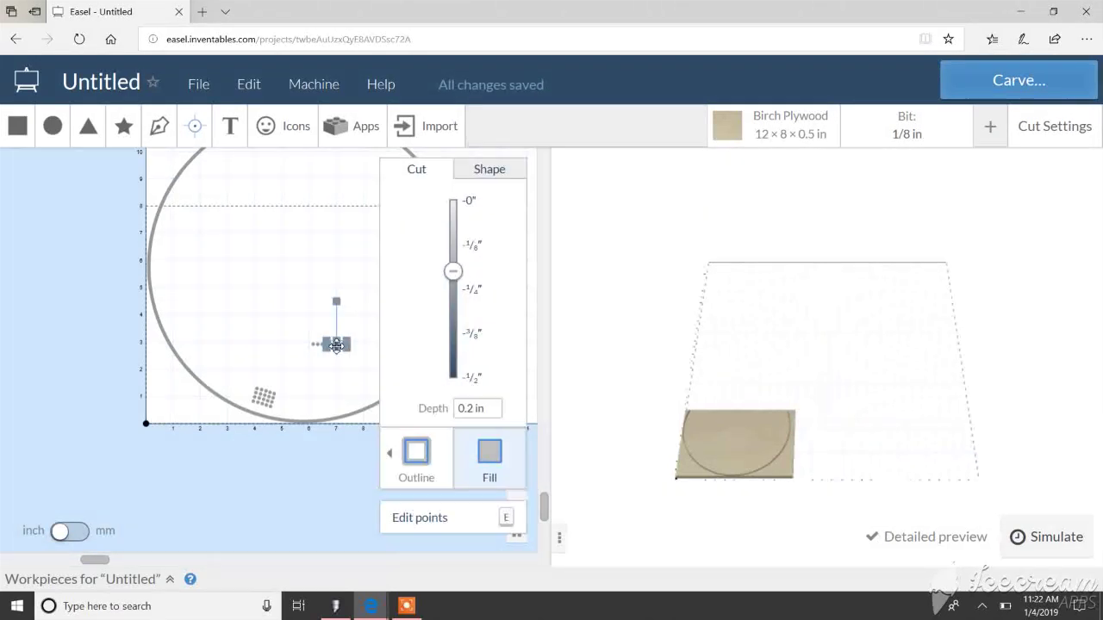
{"action": "key", "text": "Delete"}
{"action": "left_click", "coordinate": [324, 347]}
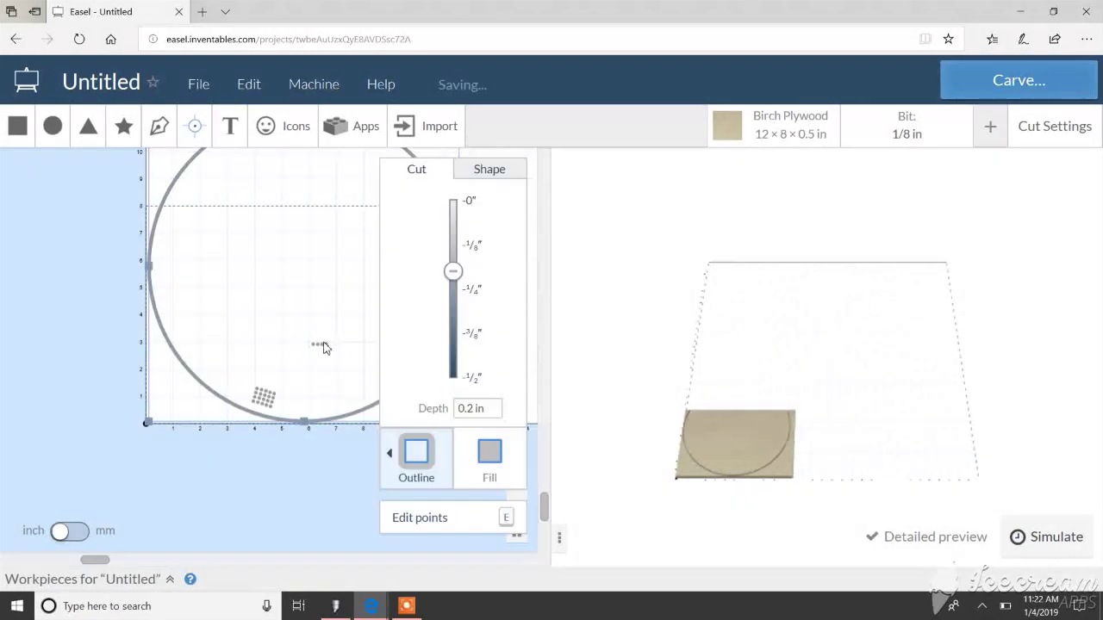
{"action": "left_click", "coordinate": [52, 317]}
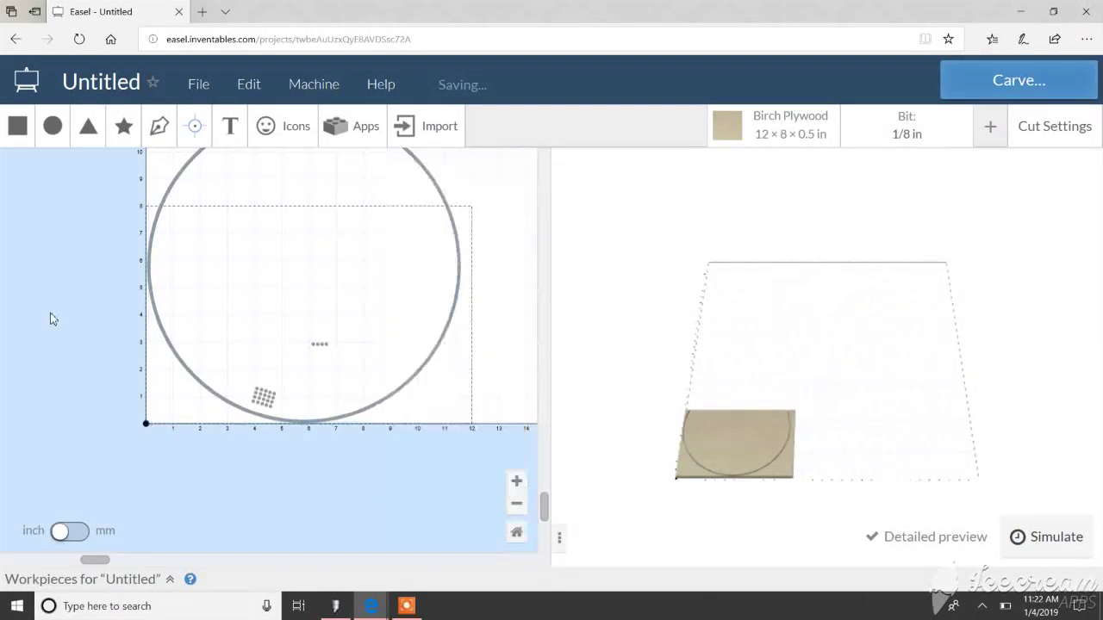
{"action": "left_click", "coordinate": [321, 344]}
{"action": "key", "text": "Delete"}
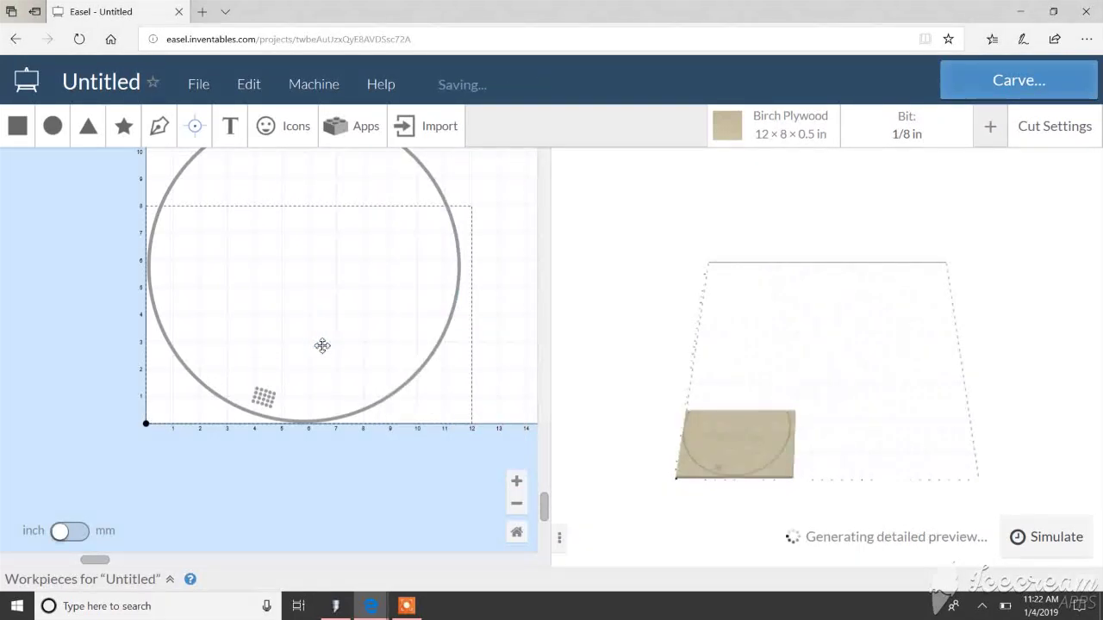
Copy and paste the peg-hole grid, placing the copy left along the circle's bottom edge.
{"action": "left_click", "coordinate": [262, 398]}
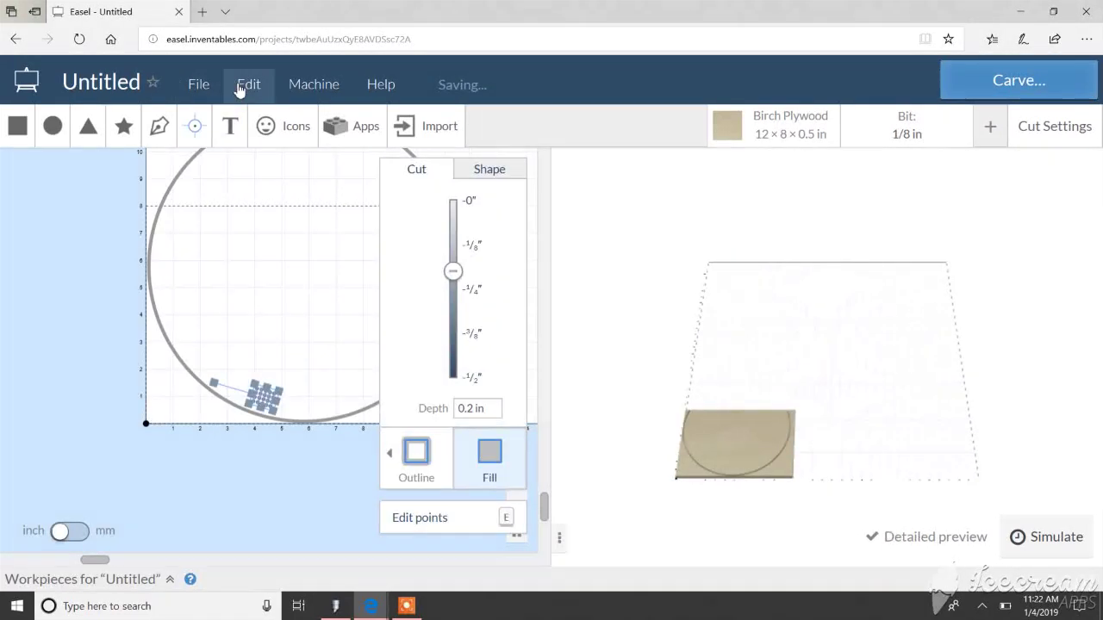
{"action": "left_click", "coordinate": [248, 84]}
{"action": "left_click", "coordinate": [273, 282]}
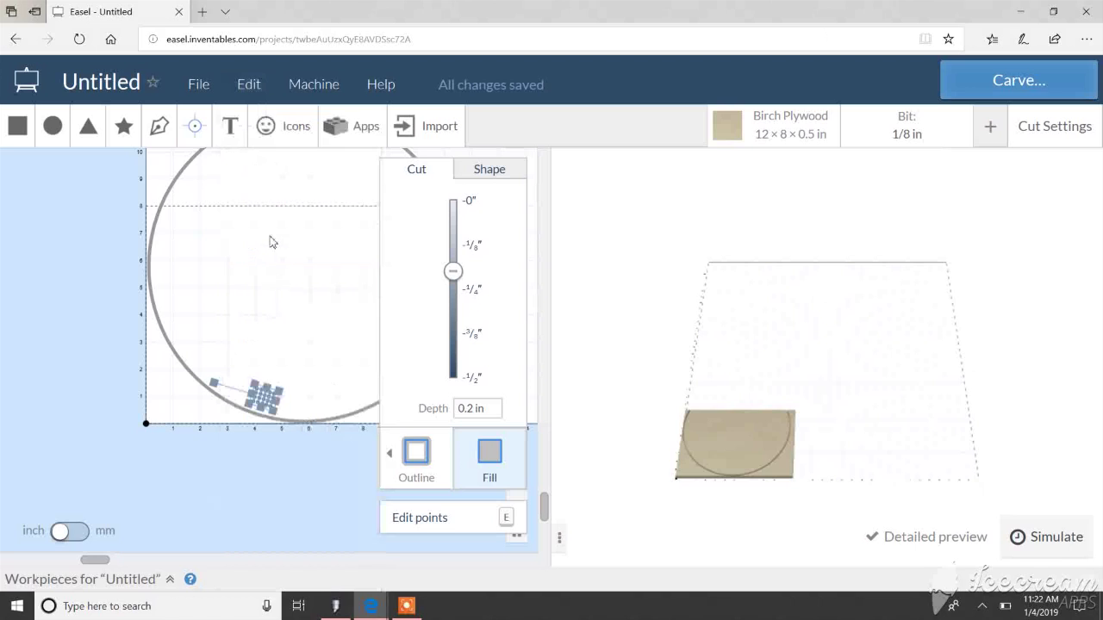
{"action": "left_click", "coordinate": [254, 87]}
{"action": "left_click", "coordinate": [290, 313]}
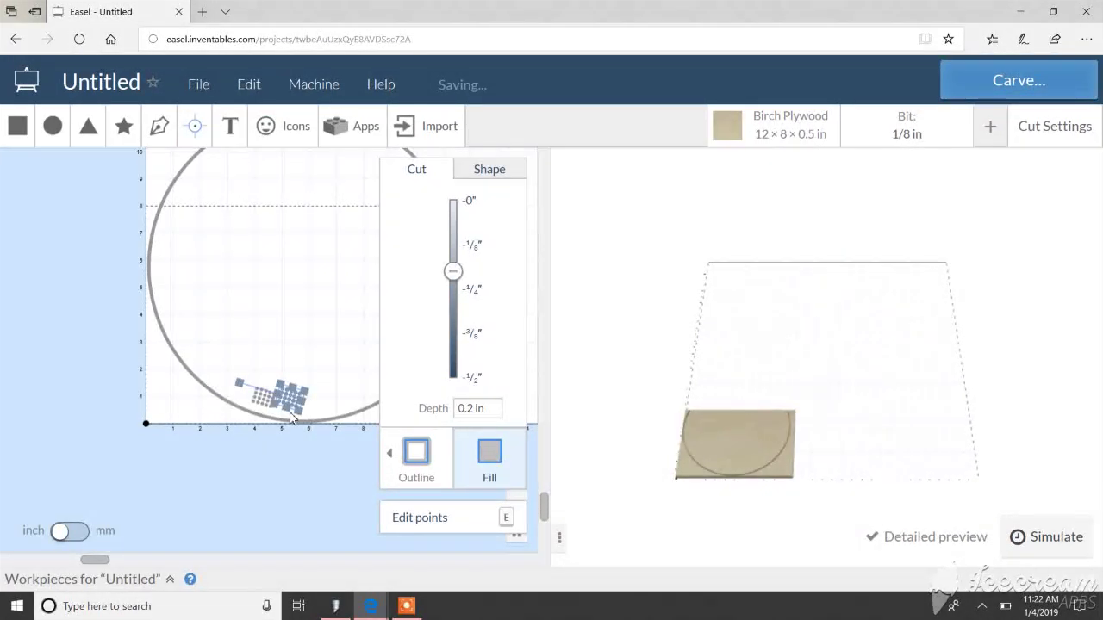
{"action": "left_click_drag", "start_coordinate": [297, 402], "coordinate": [193, 372]}
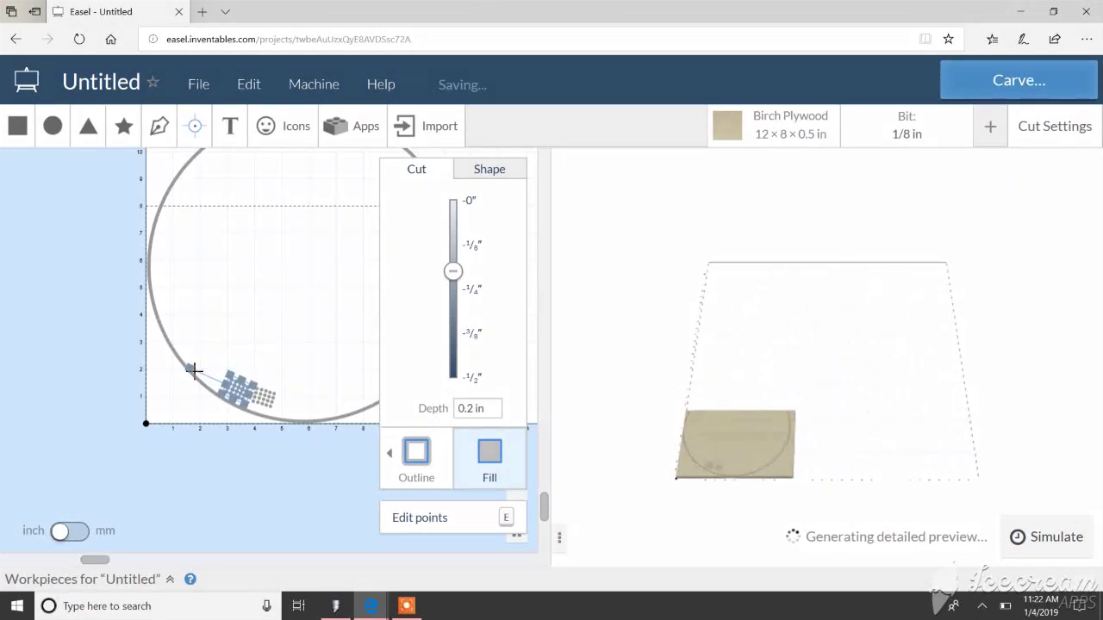
{"action": "left_click", "coordinate": [239, 395]}
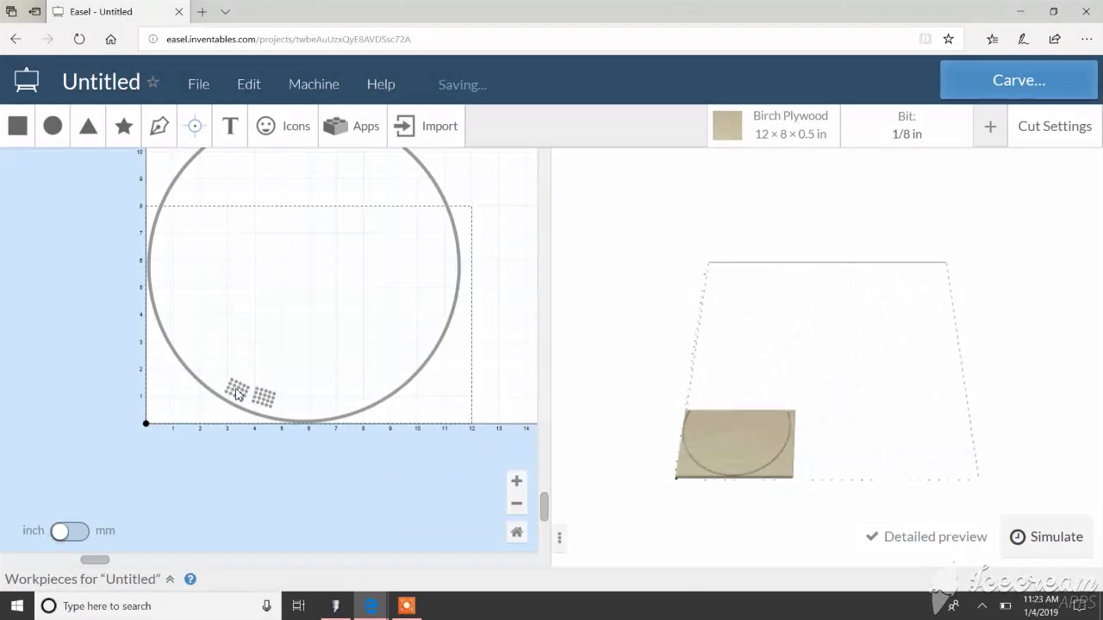
{"action": "left_click_drag", "start_coordinate": [238, 392], "coordinate": [242, 387]}
{"action": "left_click", "coordinate": [247, 478]}
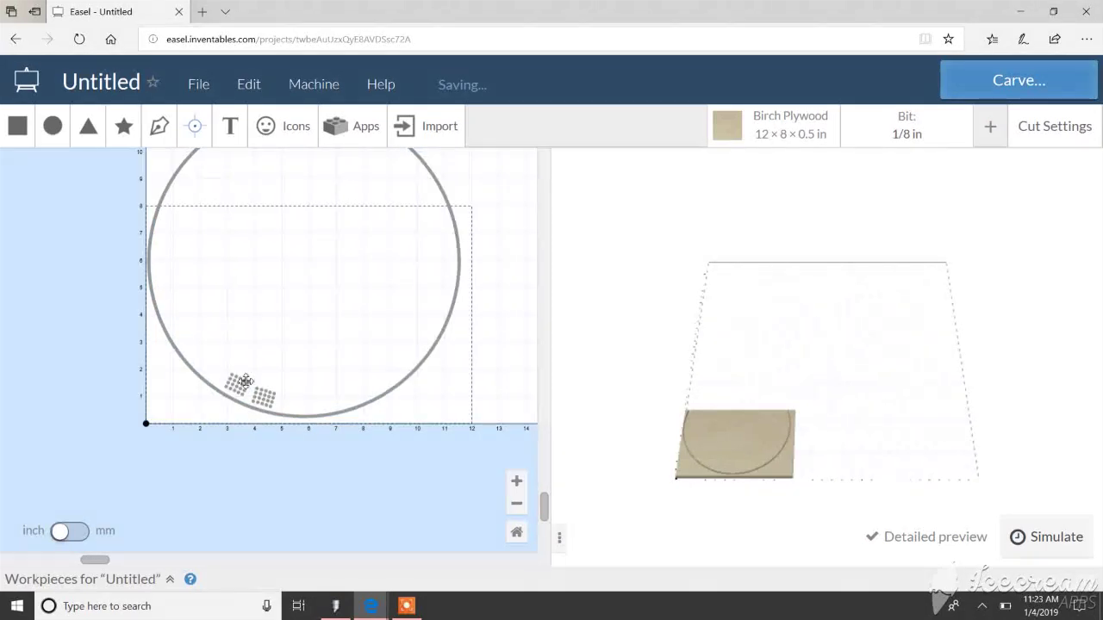
{"action": "left_click", "coordinate": [241, 385]}
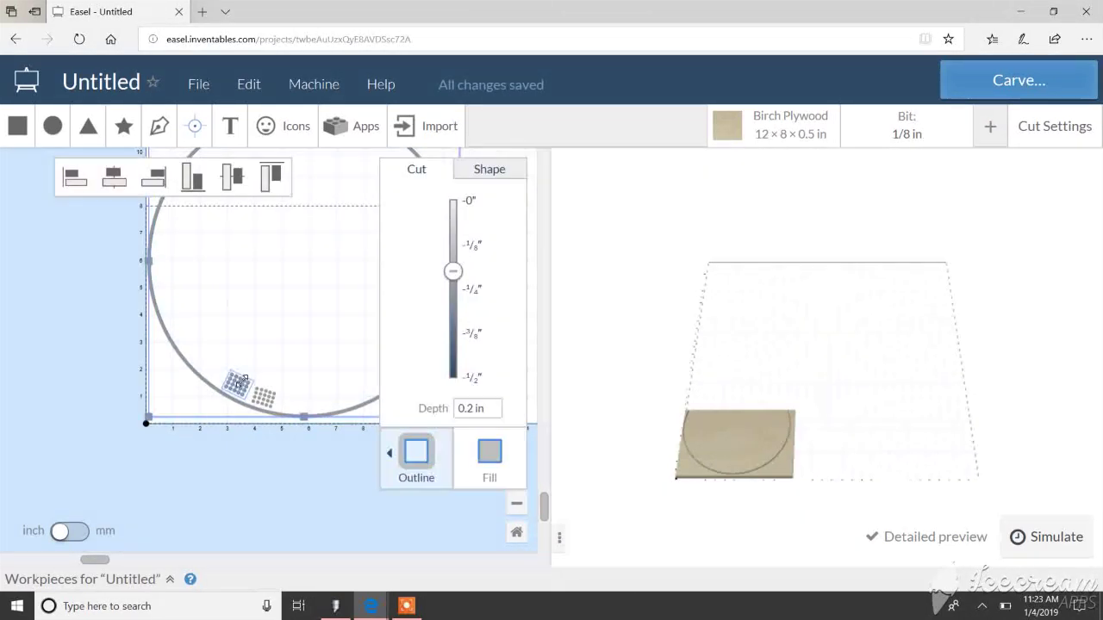
{"action": "left_click", "coordinate": [245, 447]}
{"action": "left_click", "coordinate": [244, 389]}
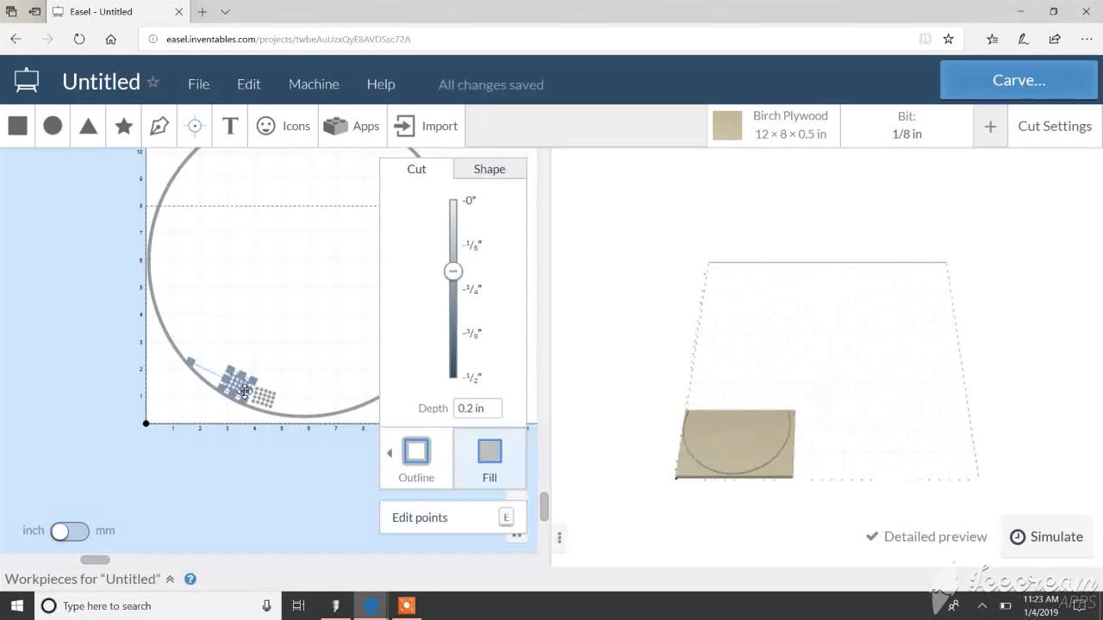
Paste a third peg-hole grid and fit it further up the circle's lower-left arc.
{"action": "left_click", "coordinate": [258, 310]}
{"action": "left_click", "coordinate": [250, 85]}
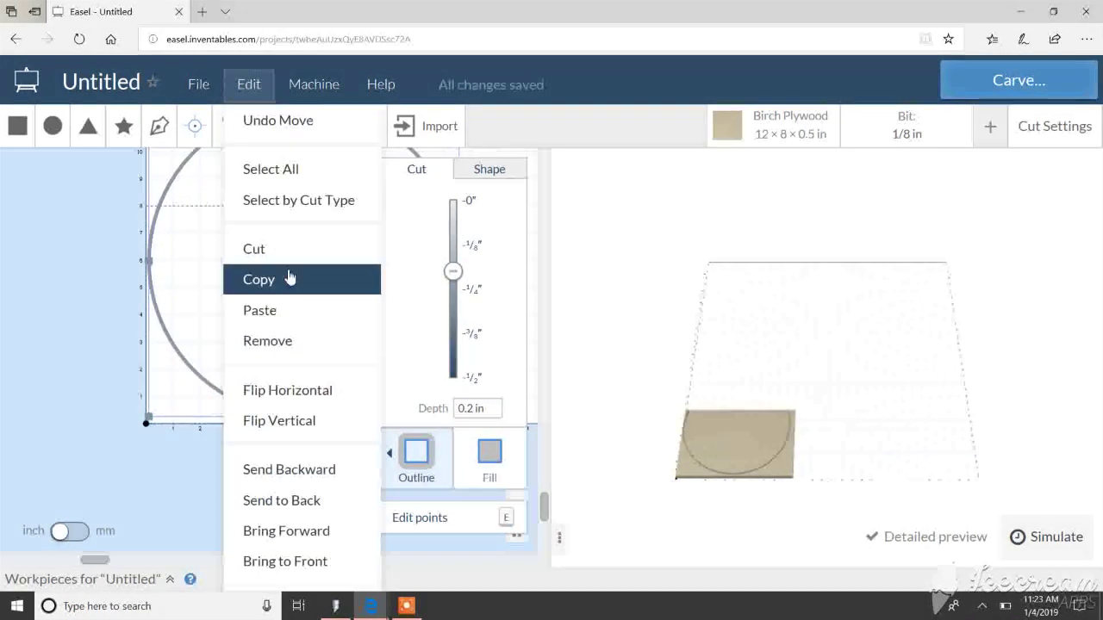
{"action": "left_click", "coordinate": [289, 311]}
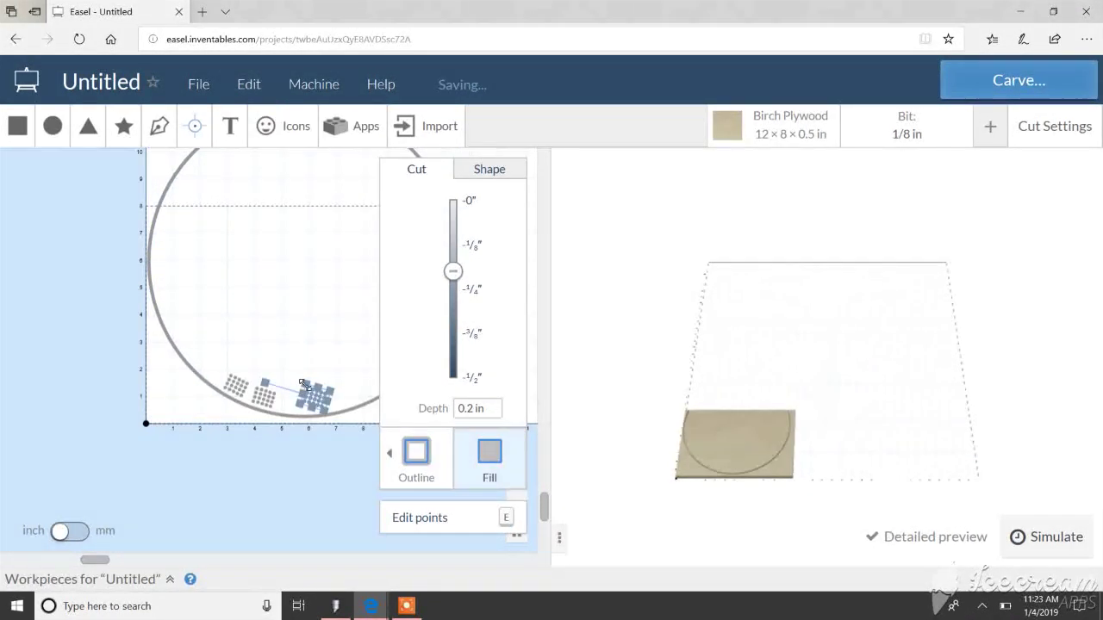
{"action": "left_click_drag", "start_coordinate": [315, 398], "coordinate": [217, 363]}
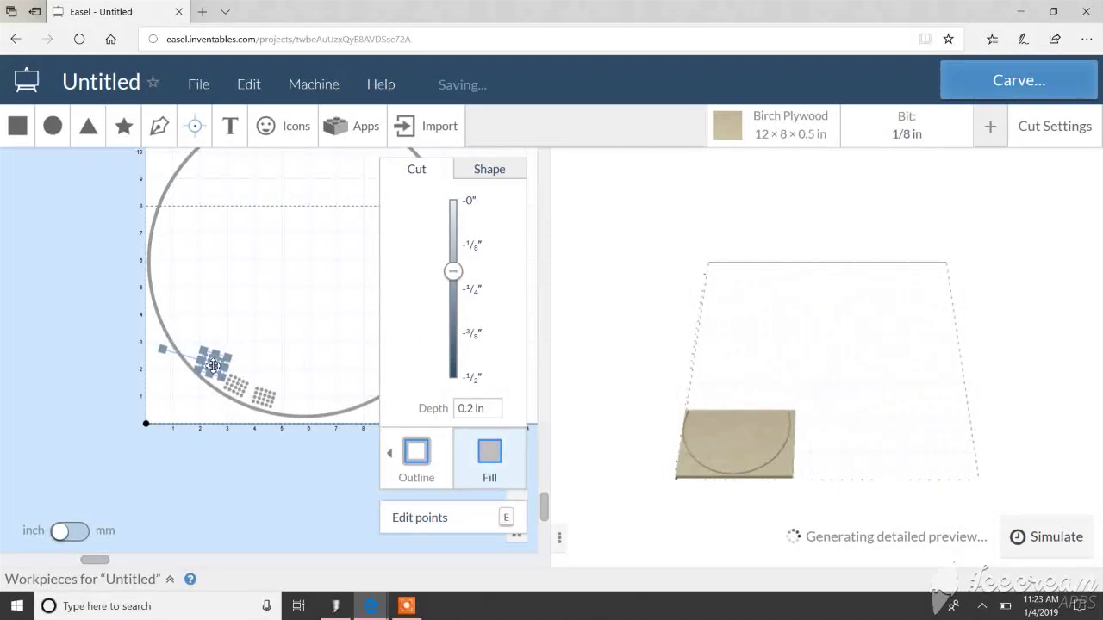
{"action": "left_click_drag", "start_coordinate": [164, 349], "coordinate": [184, 336]}
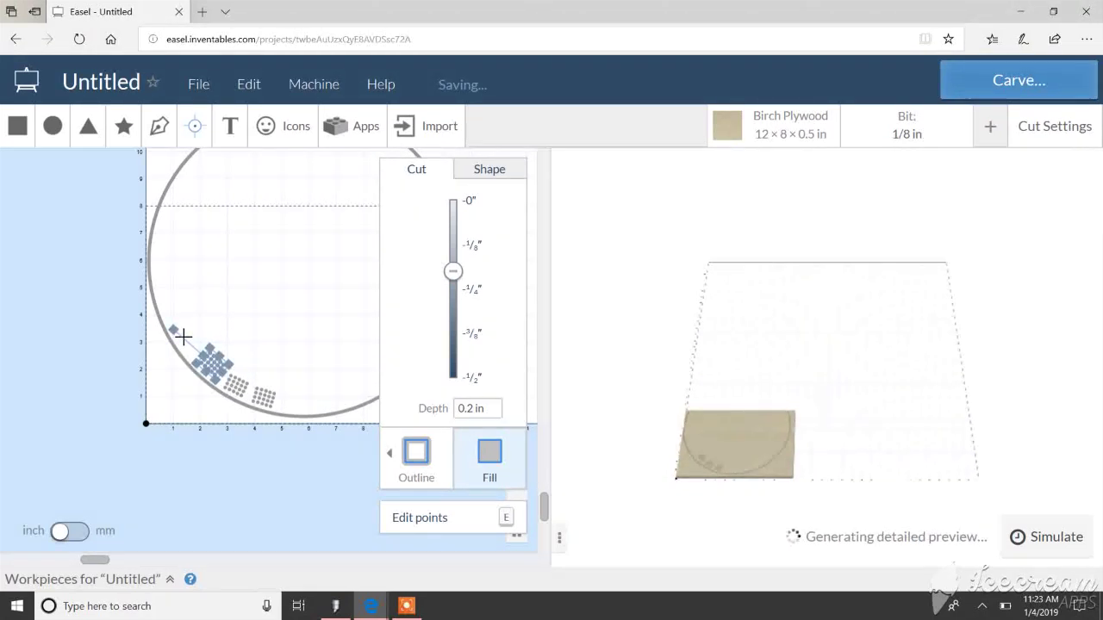
{"action": "left_click", "coordinate": [290, 489]}
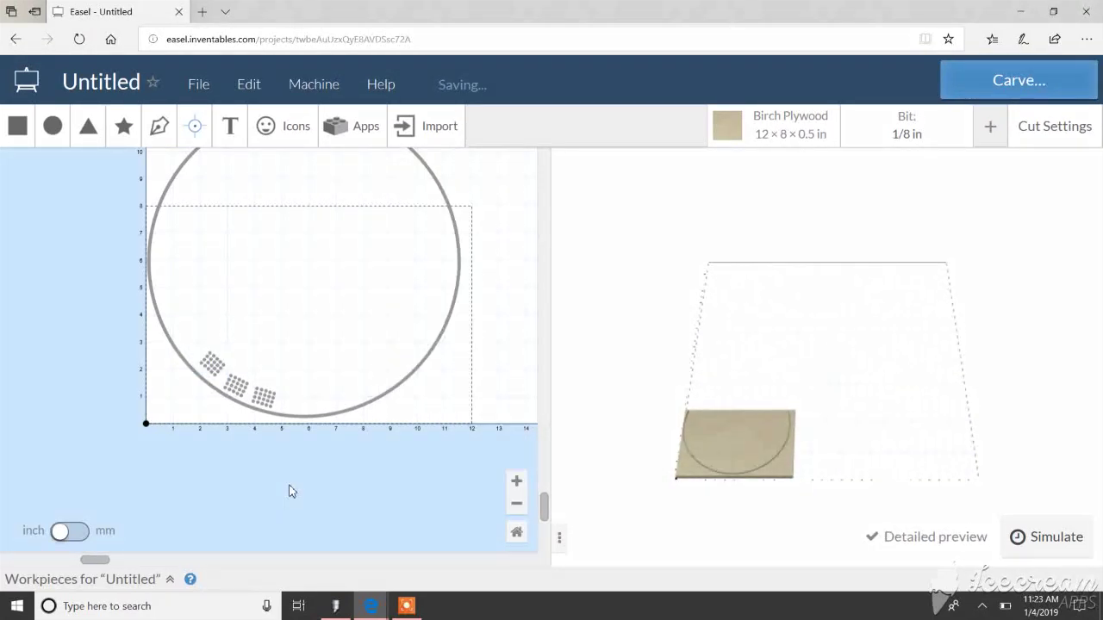
{"action": "left_click", "coordinate": [220, 372]}
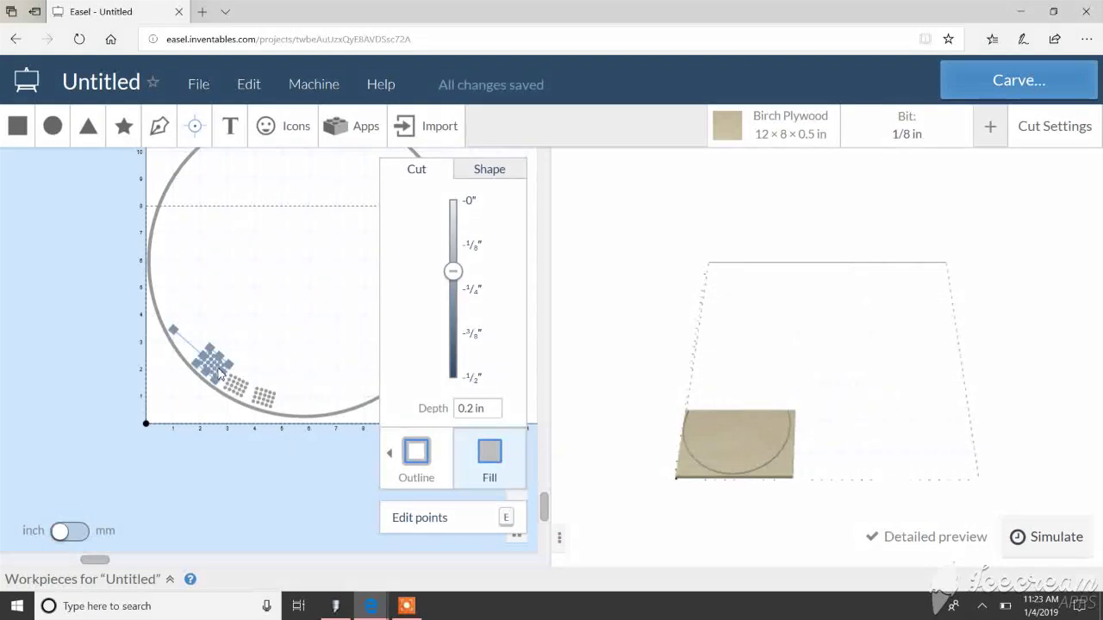
{"action": "left_click_drag", "start_coordinate": [219, 372], "coordinate": [219, 375]}
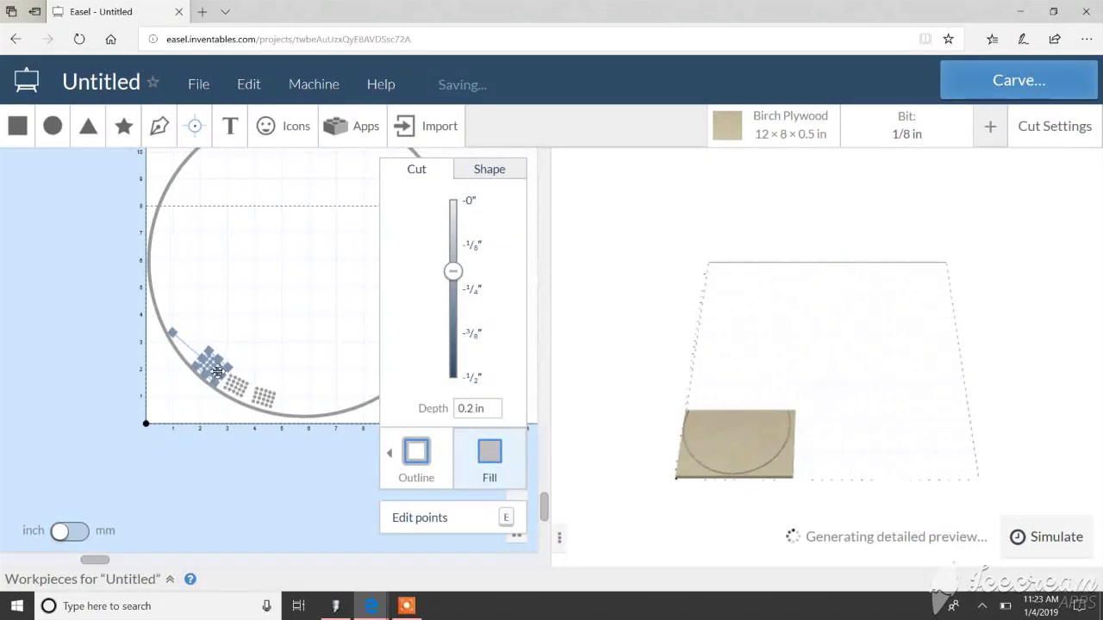
{"action": "left_click", "coordinate": [255, 490]}
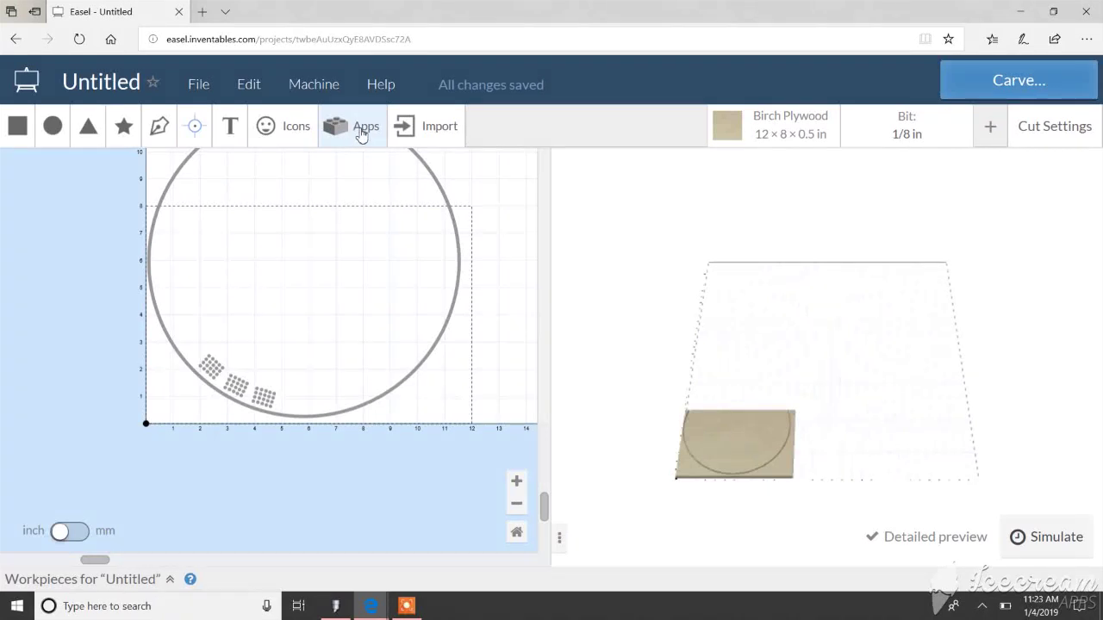
Start an Image Trace import and pick My Device as the upload source.
{"action": "left_click", "coordinate": [425, 131]}
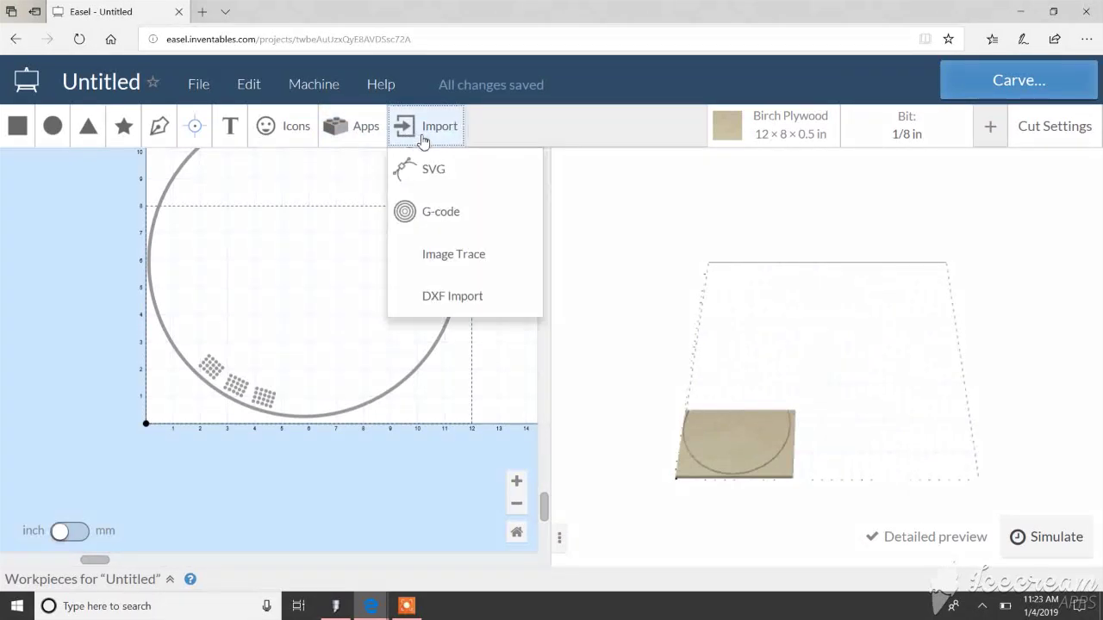
{"action": "left_click", "coordinate": [465, 252]}
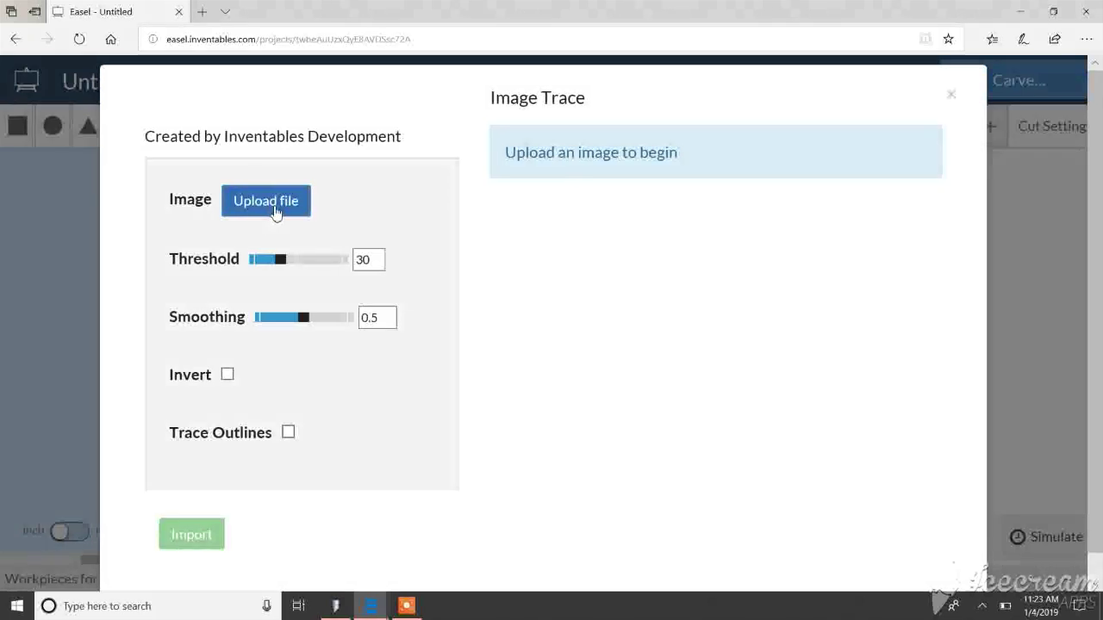
{"action": "left_click", "coordinate": [274, 208]}
{"action": "mouse_move", "coordinate": [225, 86]}
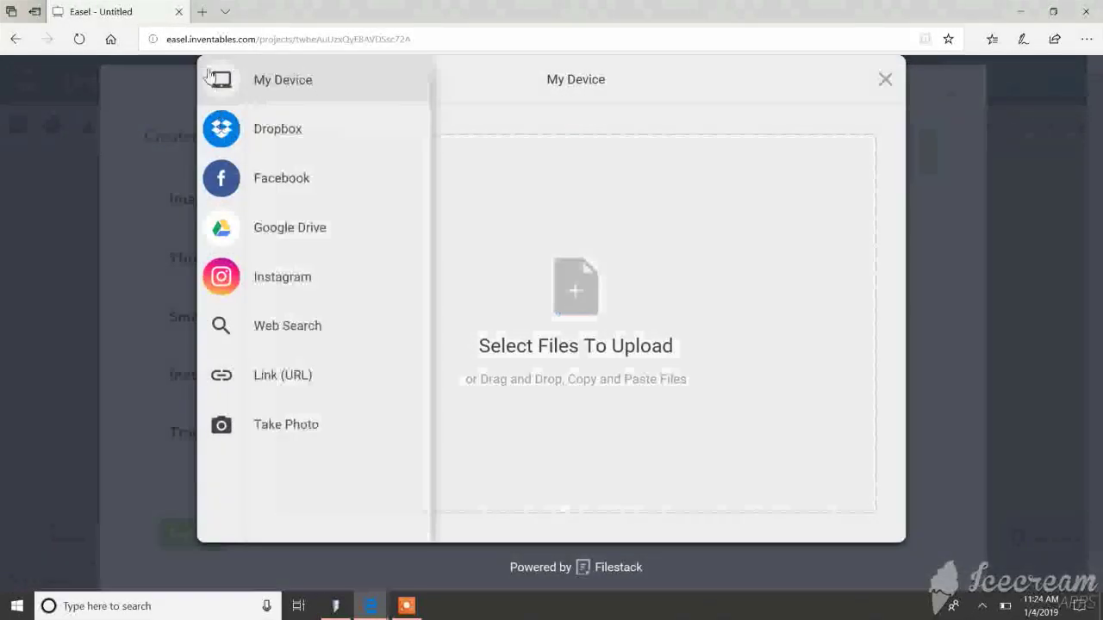
{"action": "double_click", "coordinate": [299, 85]}
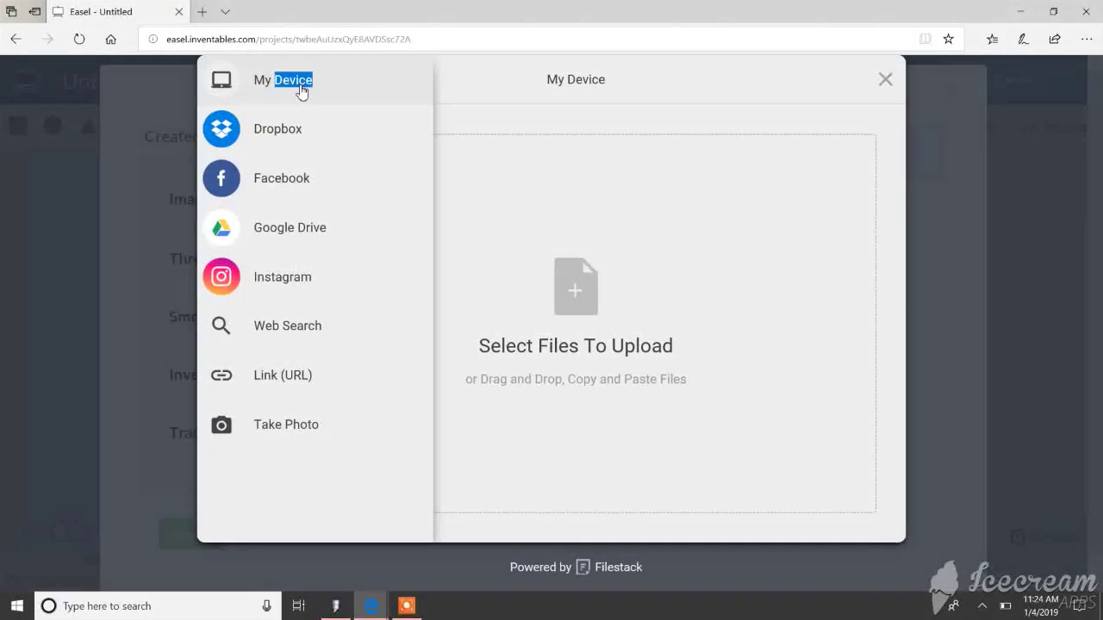
{"action": "double_click", "coordinate": [265, 84]}
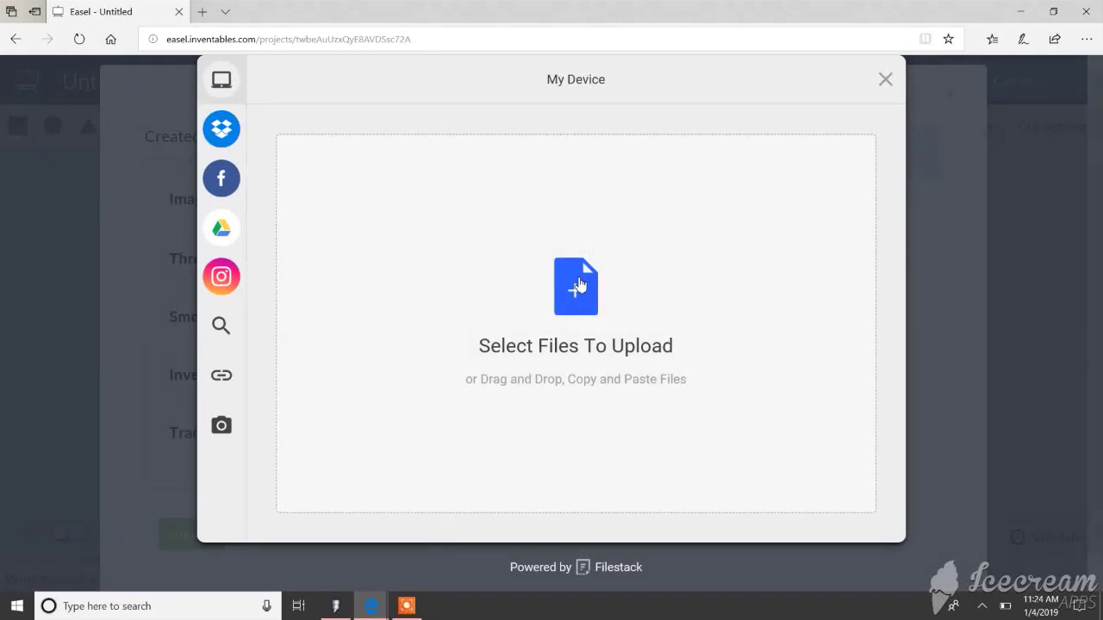
Choose the bowser image from the Downloads folder for upload.
{"action": "left_click", "coordinate": [579, 288]}
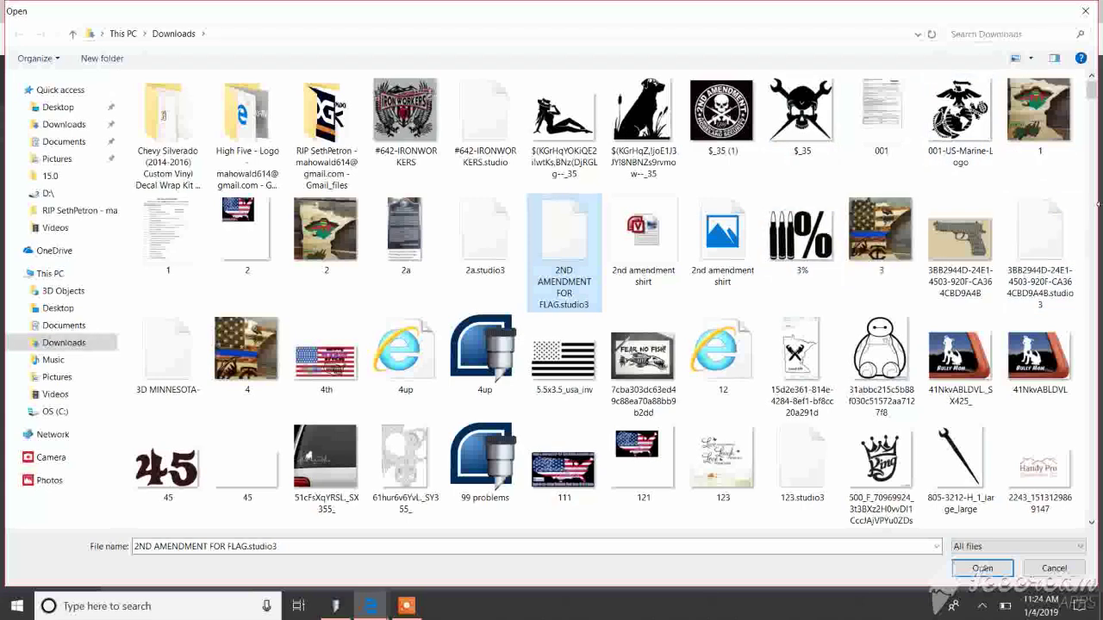
{"action": "type", "text": "boat"}
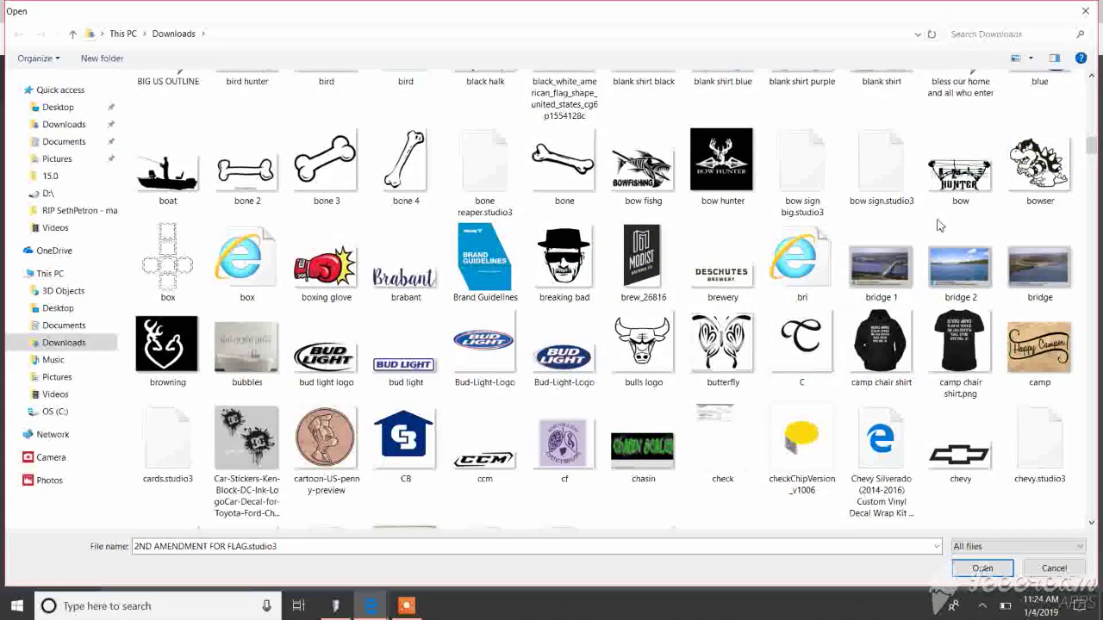
{"action": "left_click", "coordinate": [1038, 165]}
Upload and import the traced Bowser, enlarging it in the upper part of the circle.
{"action": "left_click", "coordinate": [982, 567]}
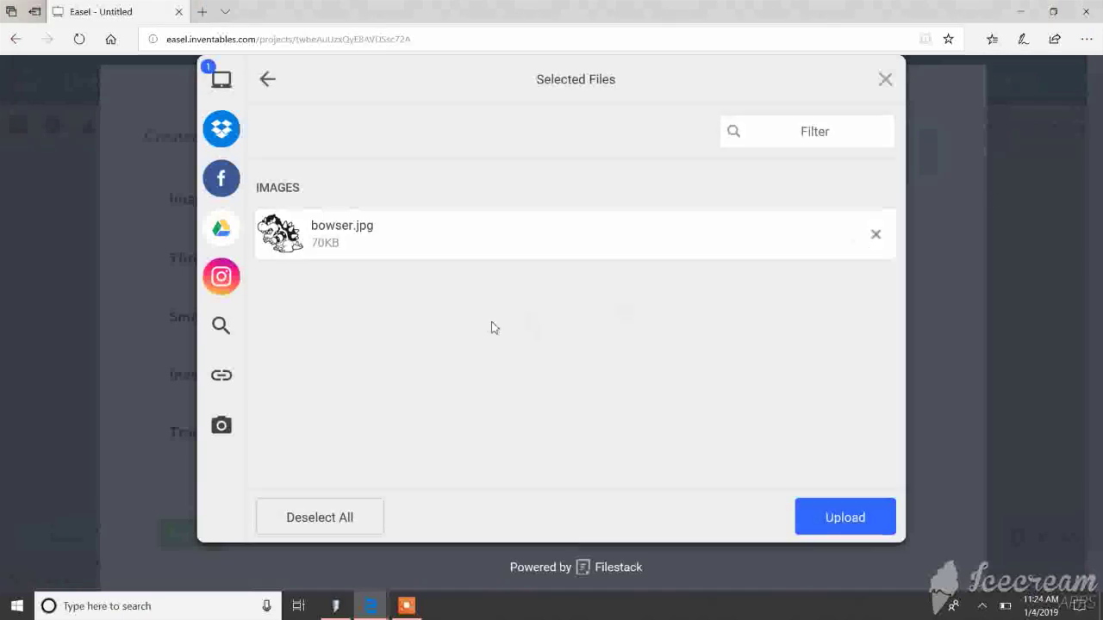
{"action": "left_click", "coordinate": [840, 515]}
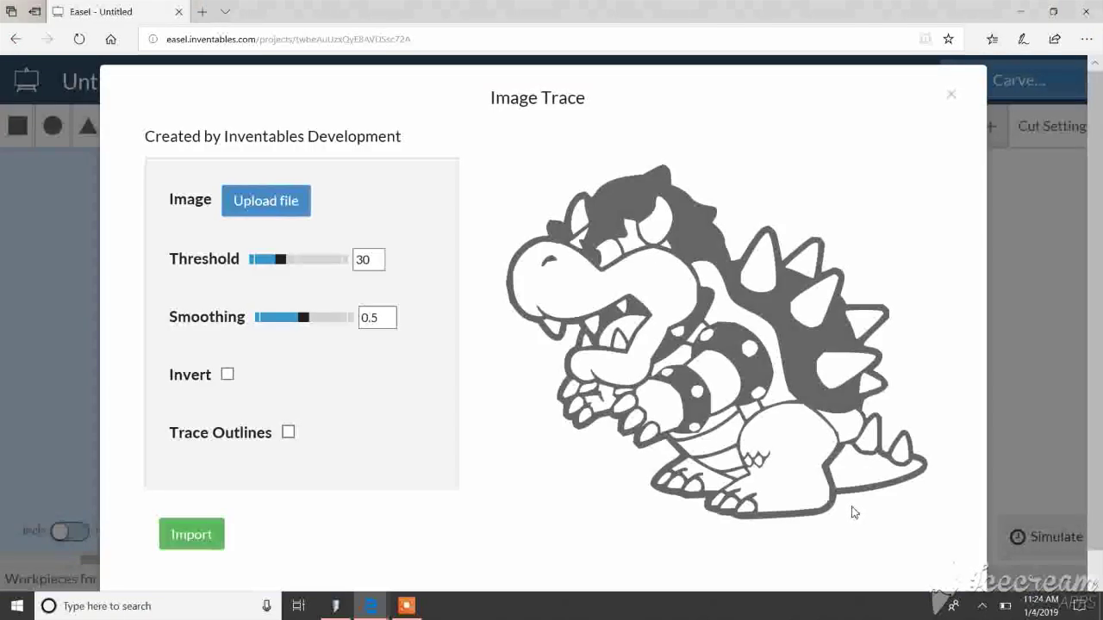
{"action": "left_click", "coordinate": [202, 533]}
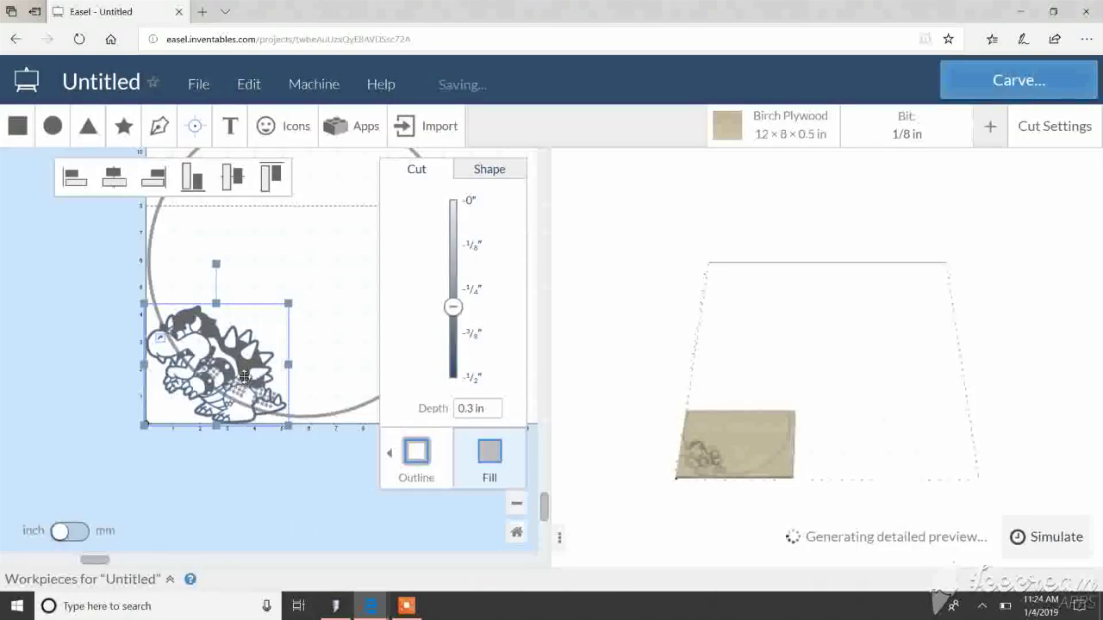
{"action": "left_click_drag", "start_coordinate": [244, 376], "coordinate": [356, 303]}
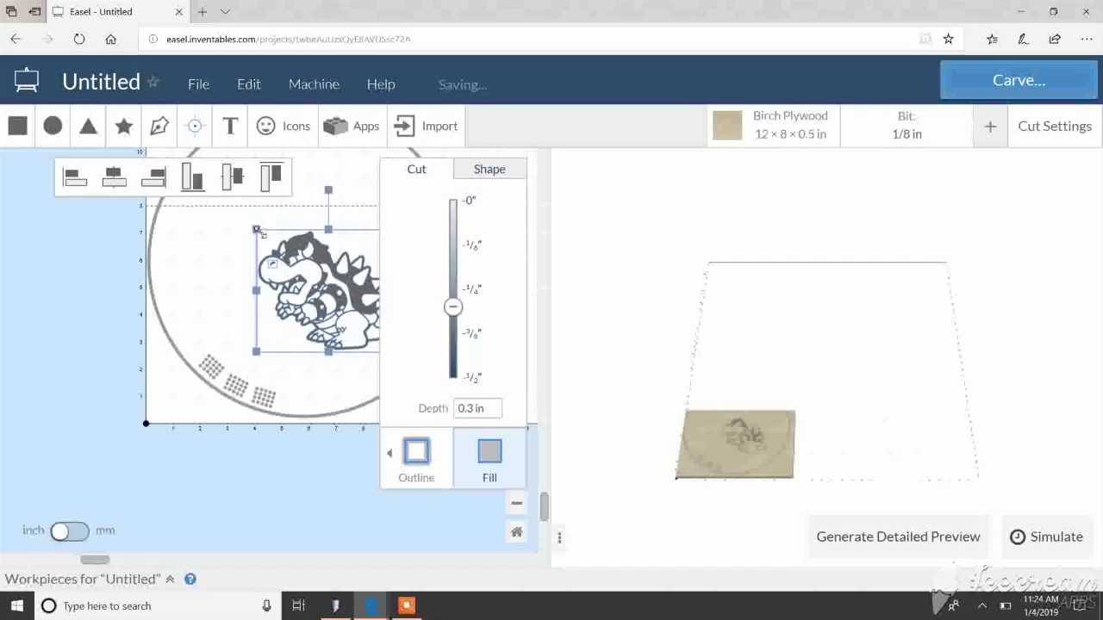
{"action": "left_click_drag", "start_coordinate": [256, 229], "coordinate": [197, 188]}
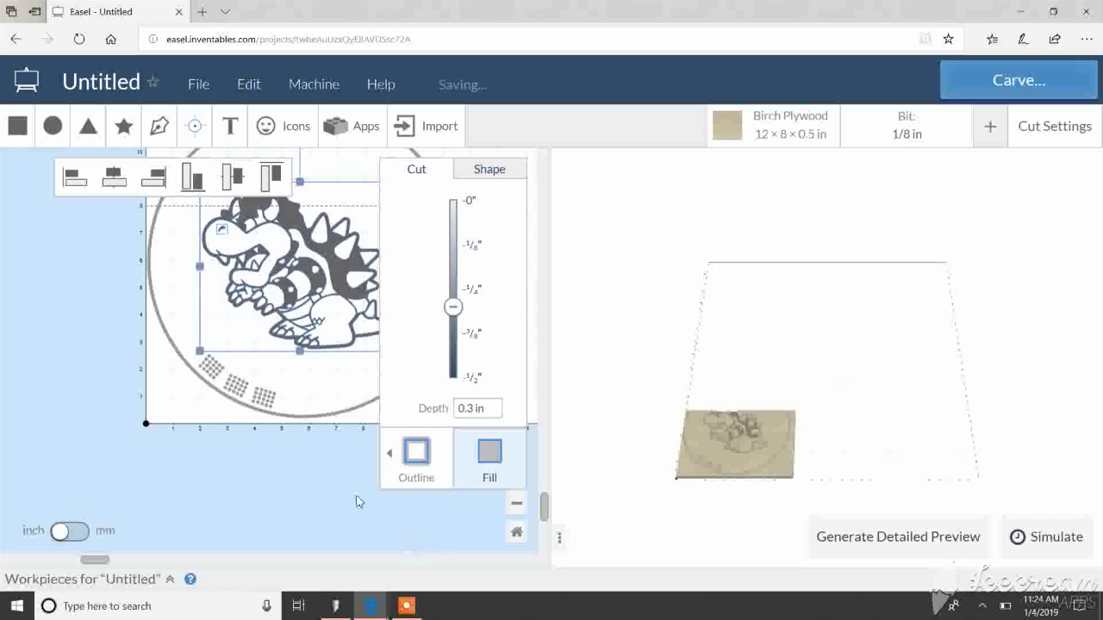
Carve Bowser as a fill about 0.13 in deep.
{"action": "left_click", "coordinate": [486, 469]}
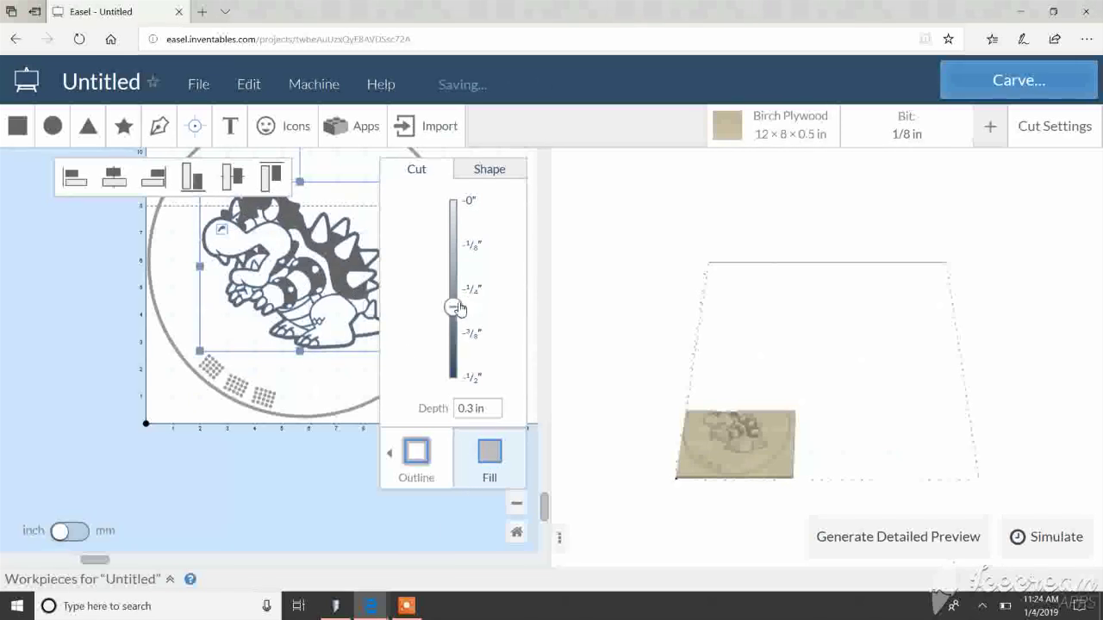
{"action": "left_click_drag", "start_coordinate": [453, 307], "coordinate": [456, 250]}
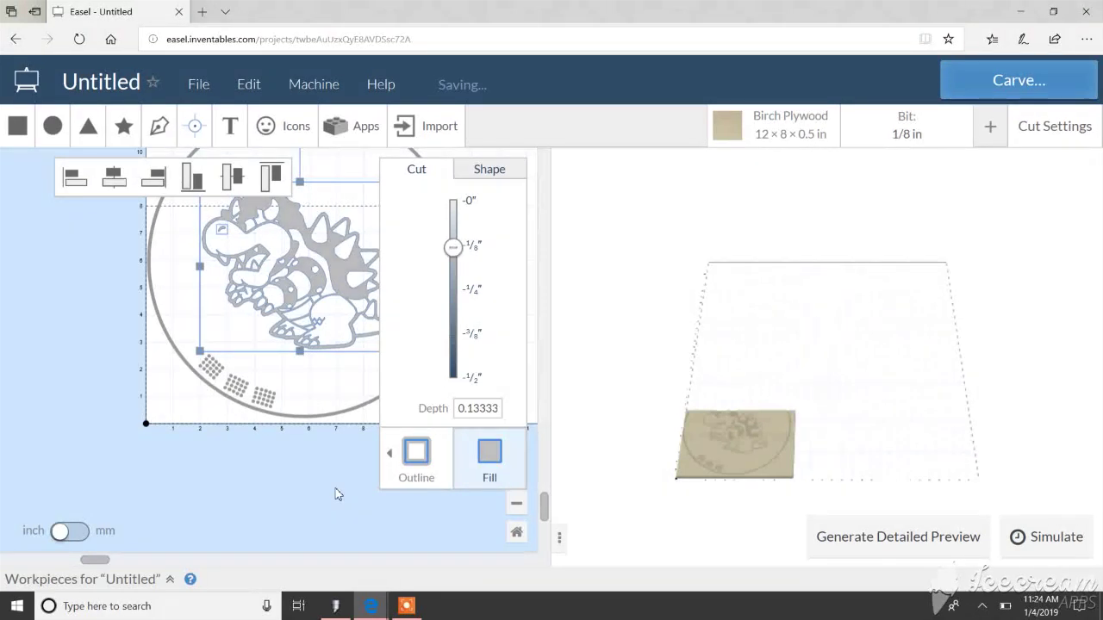
{"action": "left_click", "coordinate": [348, 532]}
{"action": "left_click_drag", "start_coordinate": [545, 512], "coordinate": [545, 497]}
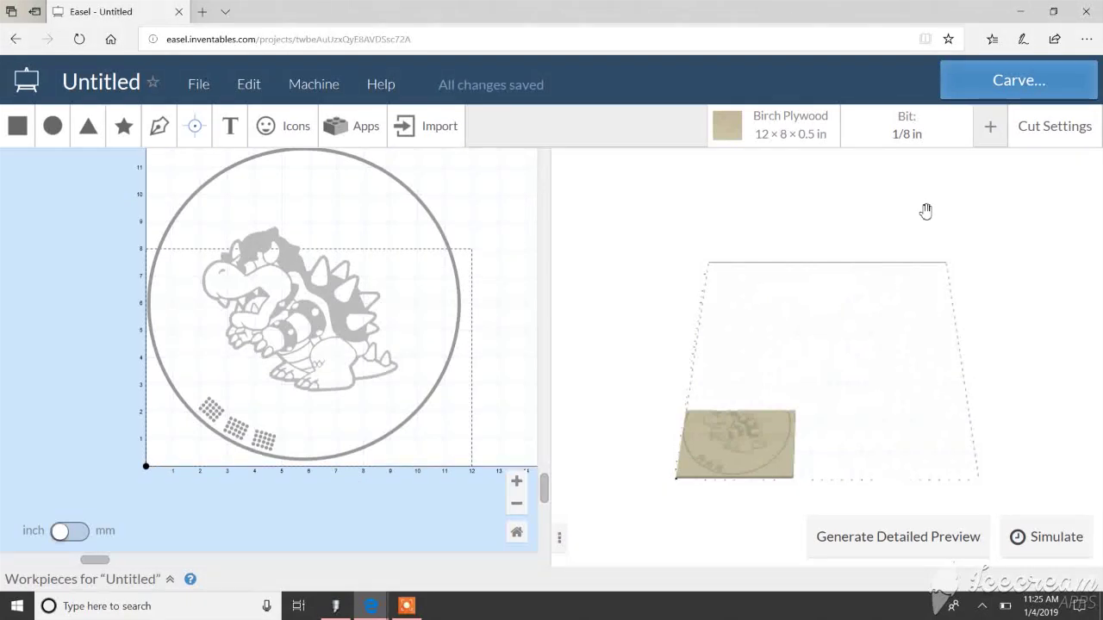
{"action": "left_click", "coordinate": [418, 609]}
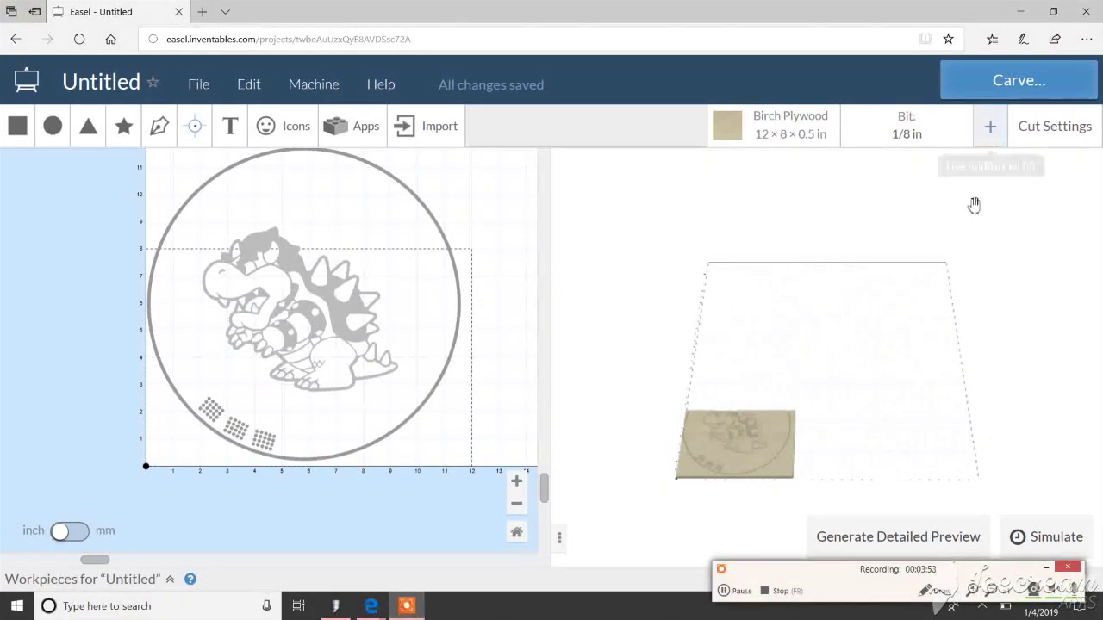
Change the Birch Plywood stock thickness from 0.5 in to .75 in, keeping 12 × 8 in.
{"action": "left_click", "coordinate": [807, 131]}
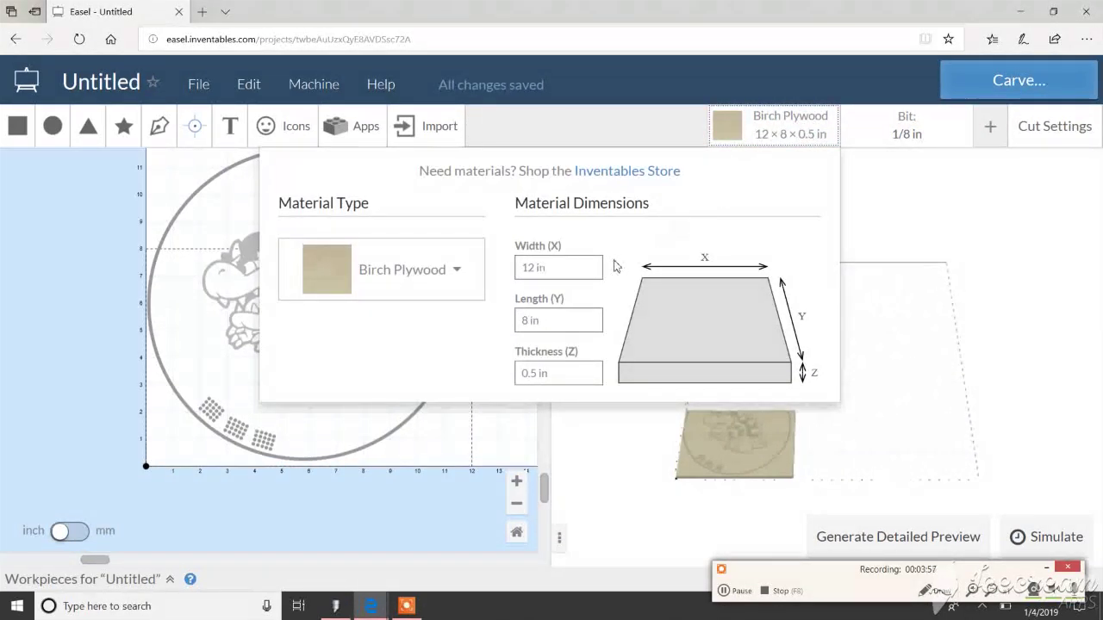
{"action": "left_click", "coordinate": [455, 270]}
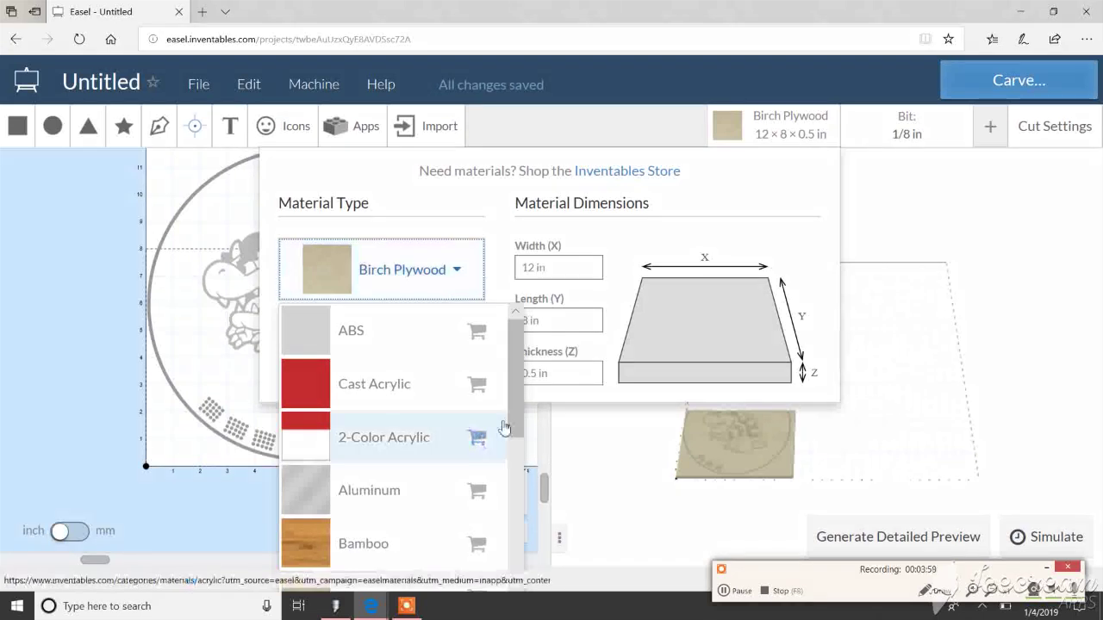
{"action": "left_click_drag", "start_coordinate": [522, 418], "coordinate": [480, 397]}
{"action": "left_click", "coordinate": [591, 268]}
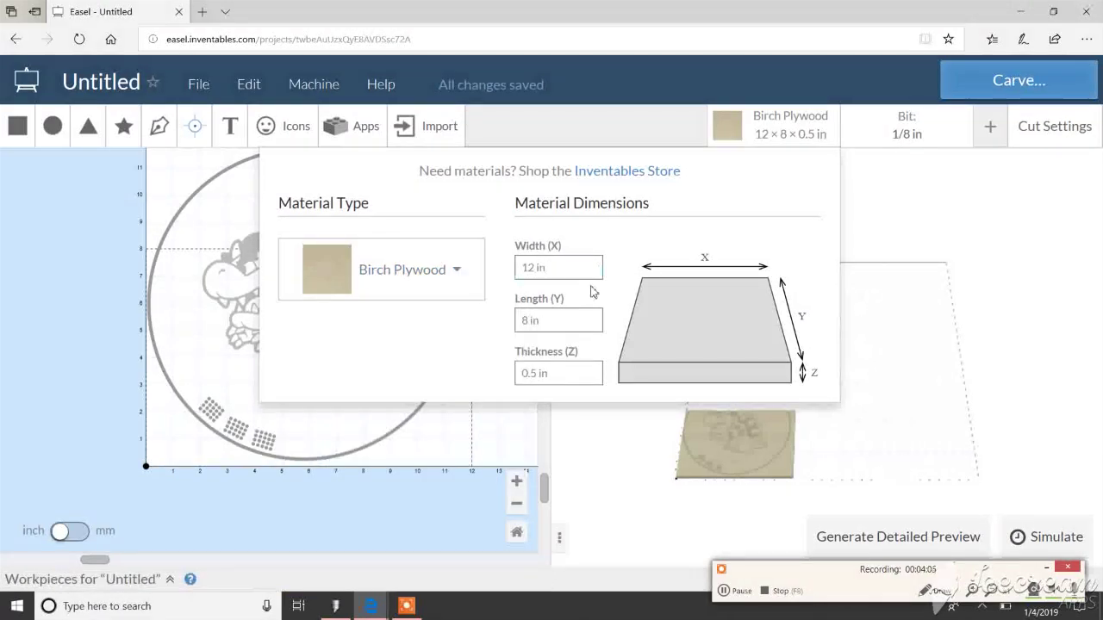
{"action": "left_click_drag", "start_coordinate": [591, 268], "coordinate": [517, 276]}
{"action": "left_click", "coordinate": [553, 274]}
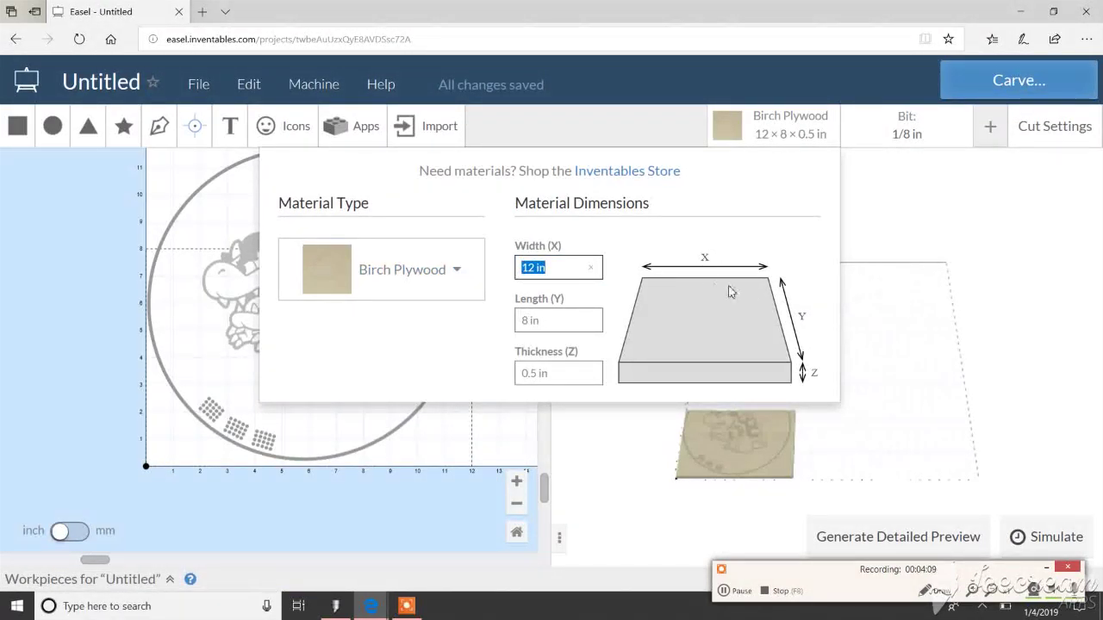
{"action": "key", "text": "Tab"}
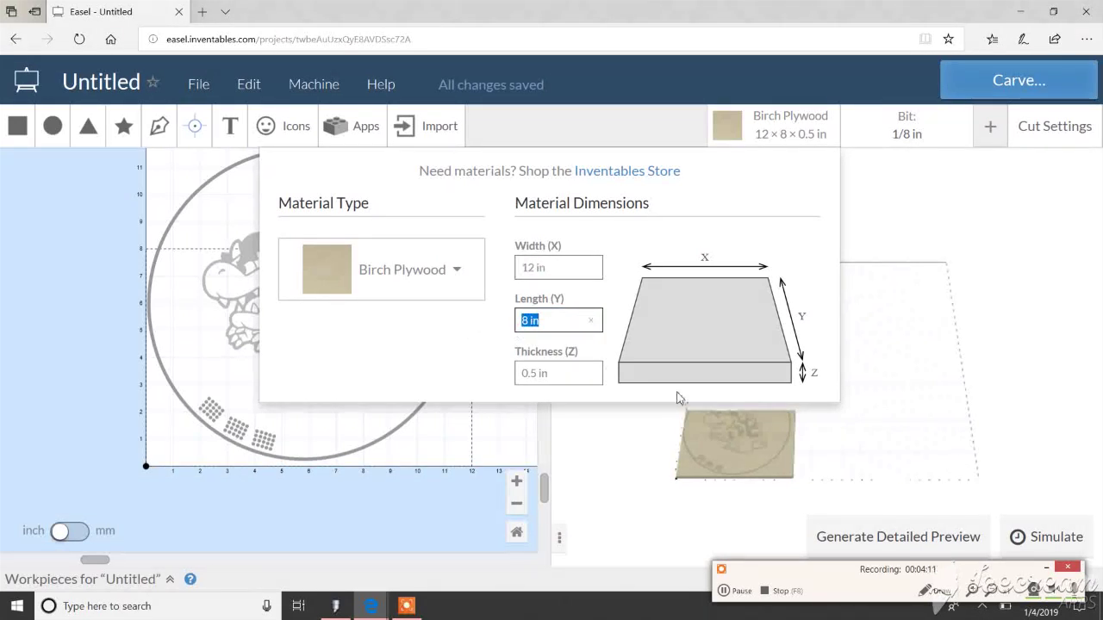
{"action": "left_click_drag", "start_coordinate": [570, 374], "coordinate": [473, 363]}
{"action": "key", "text": "BackSpace"}
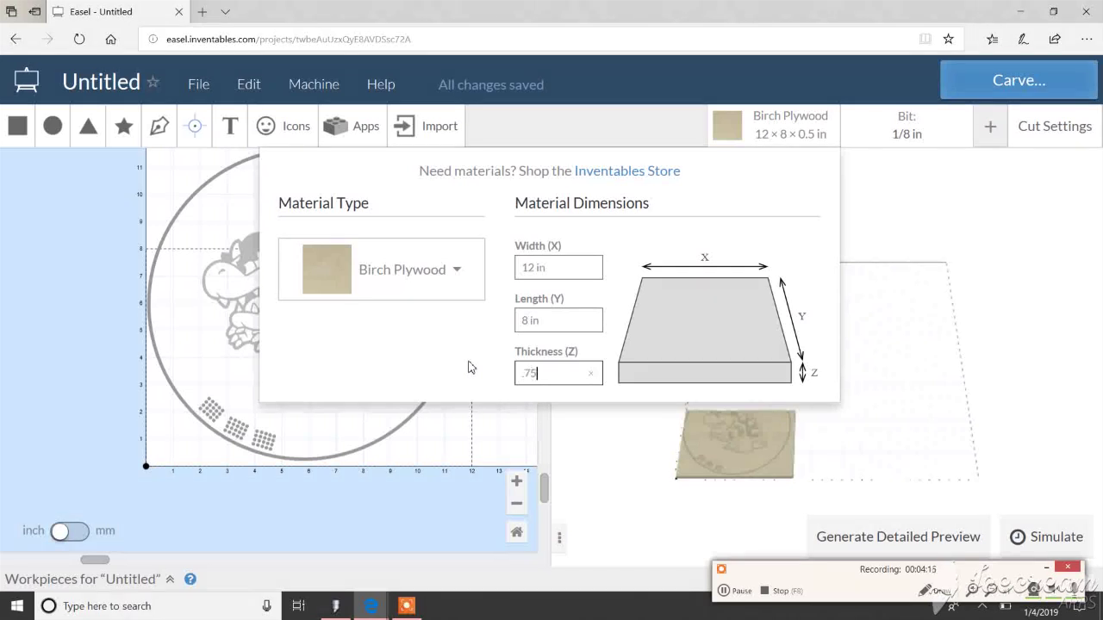
{"action": "type", "text": ".75"}
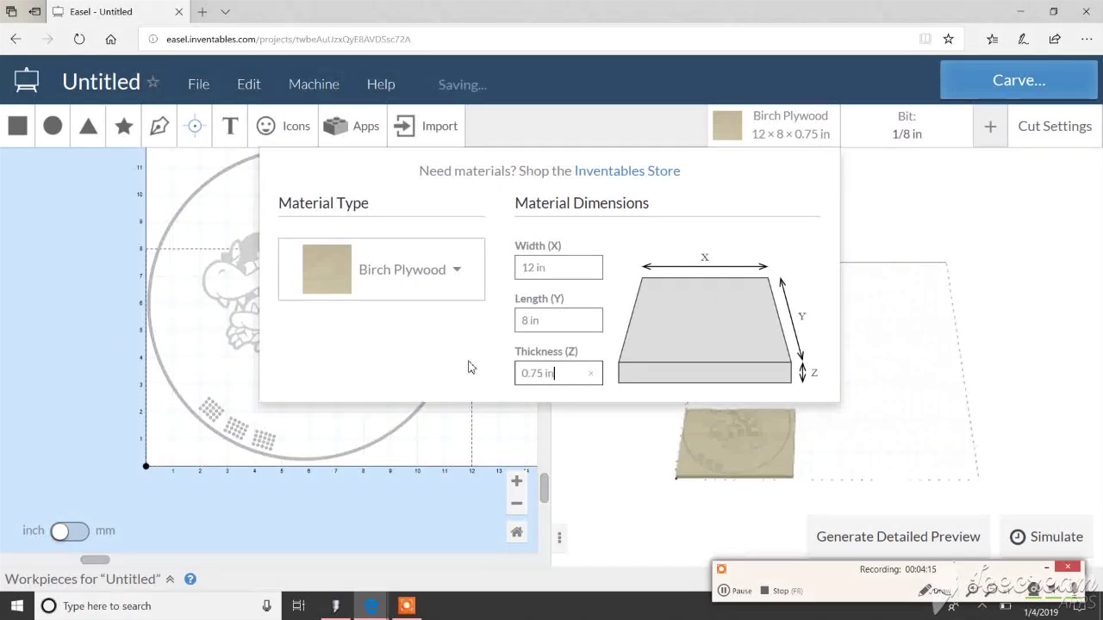
{"action": "left_click", "coordinate": [391, 545]}
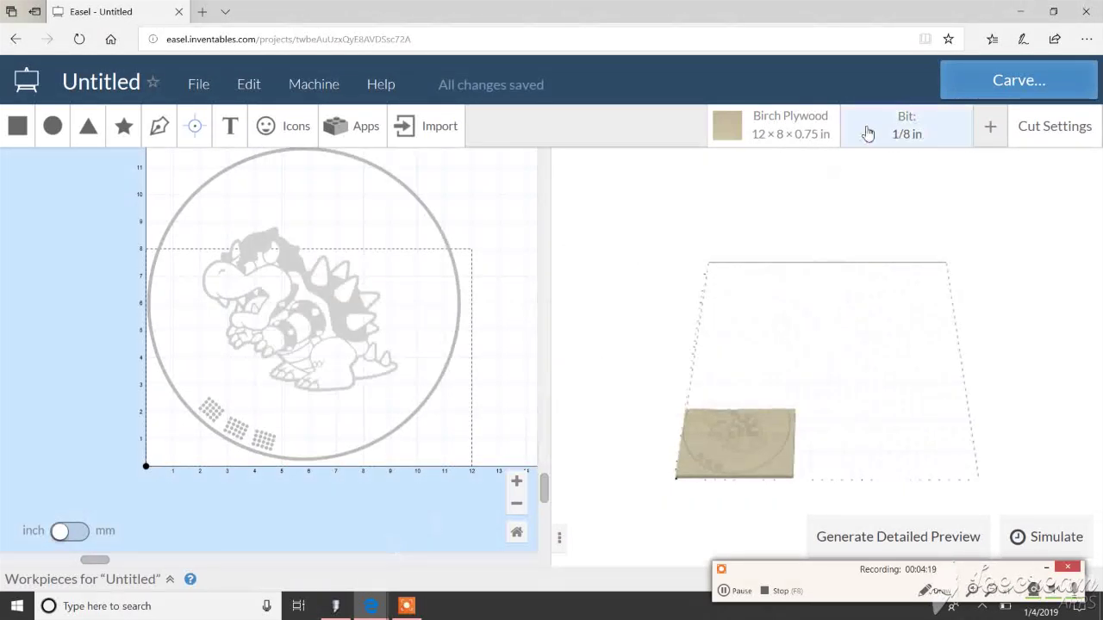
Add a 1/16 in detail bit alongside the 1/8 in straight-cut roughing bit.
{"action": "left_click", "coordinate": [1075, 143]}
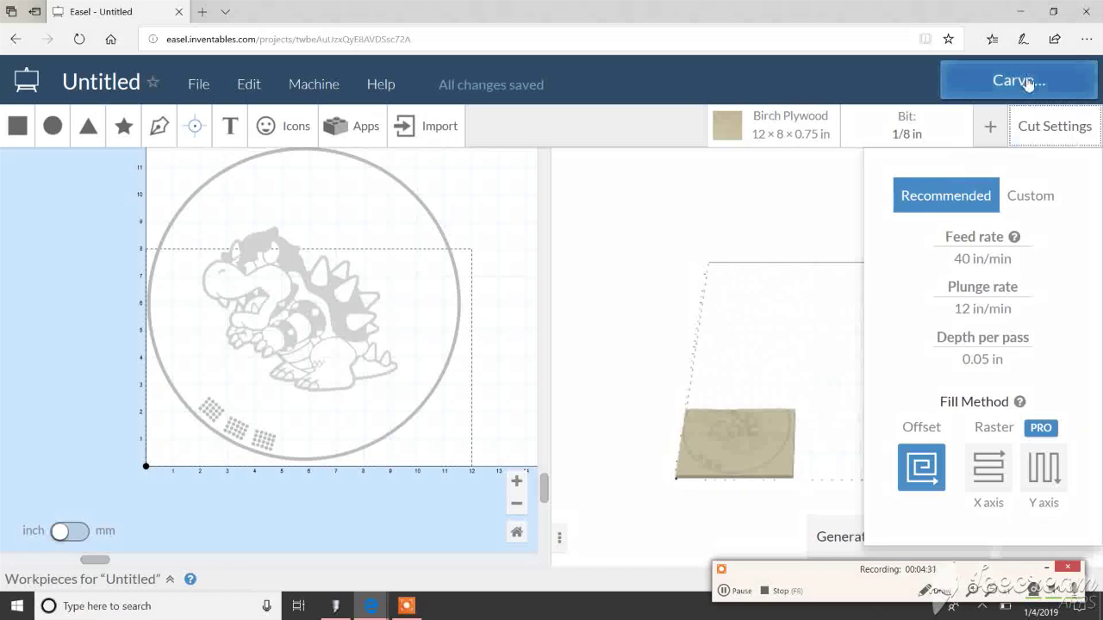
{"action": "left_click", "coordinate": [990, 129]}
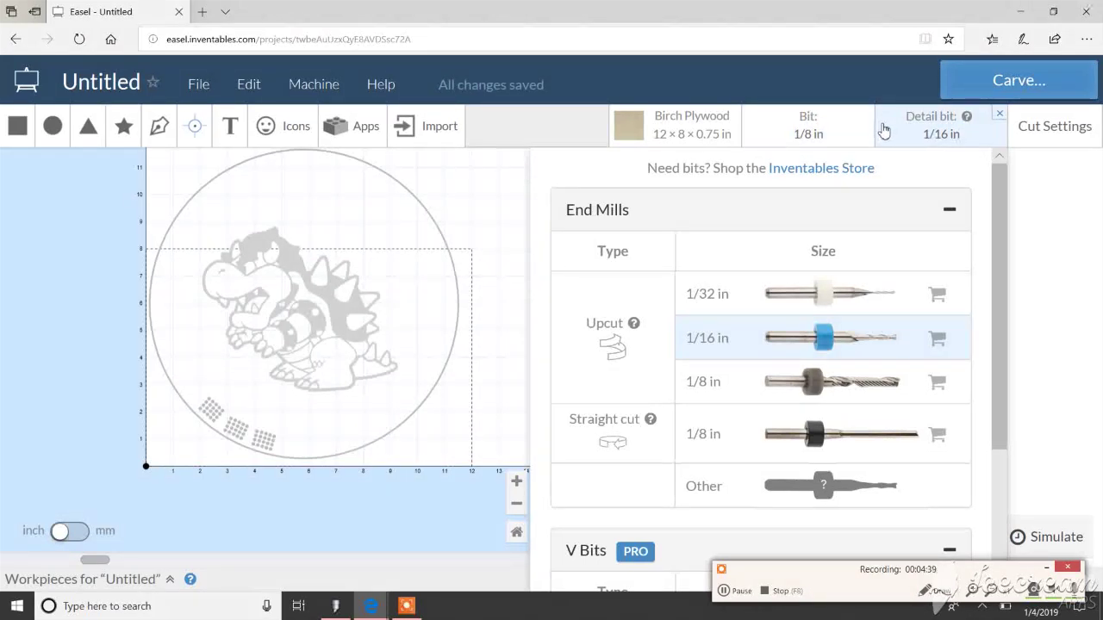
{"action": "left_click", "coordinate": [834, 149]}
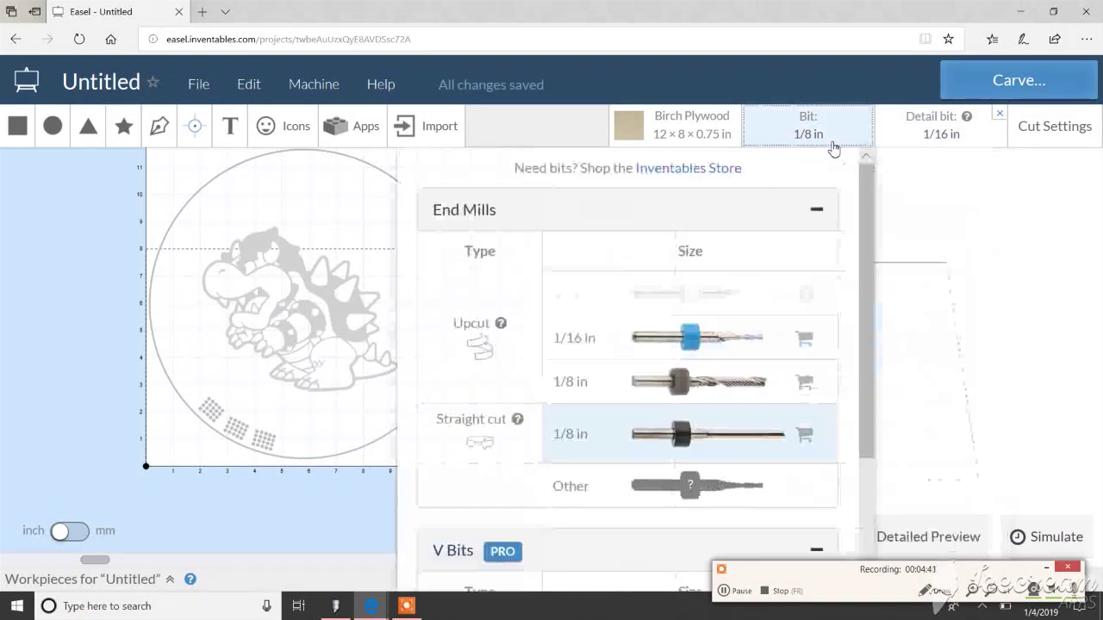
{"action": "left_click", "coordinate": [69, 292]}
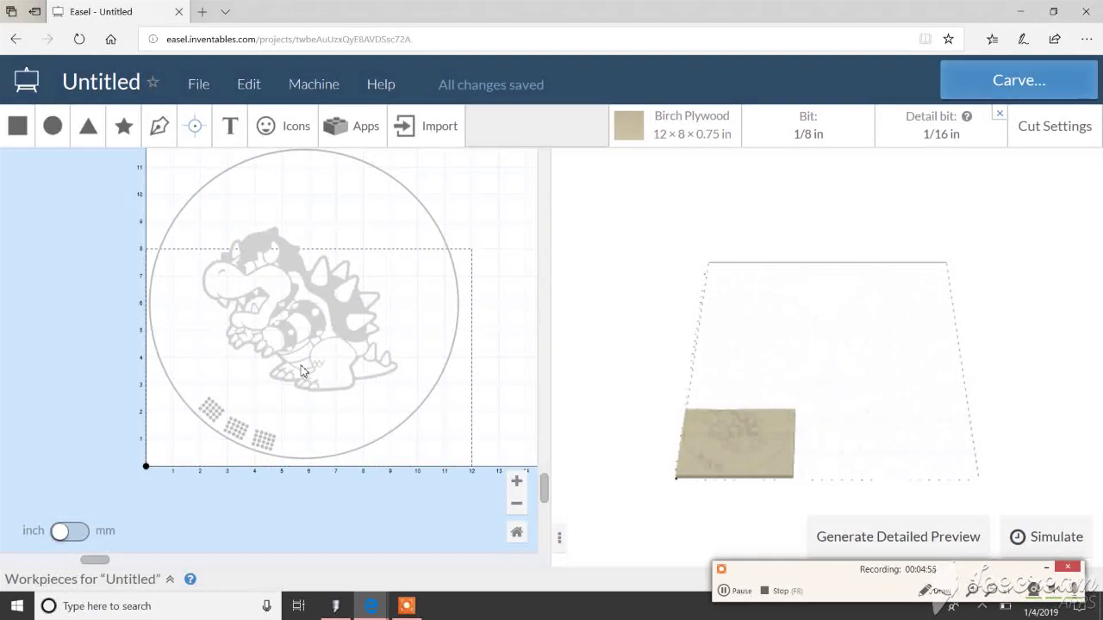
Switch the roughing bit to a custom 0.125 in width and dismiss the cut-value caution.
{"action": "left_click", "coordinate": [810, 118]}
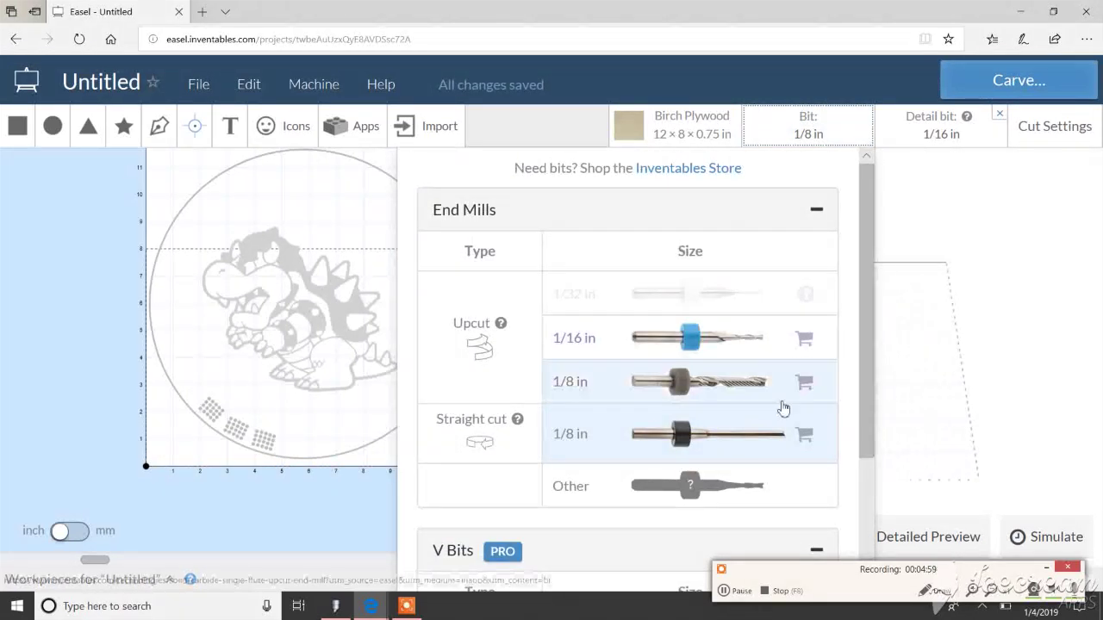
{"action": "left_click", "coordinate": [721, 484]}
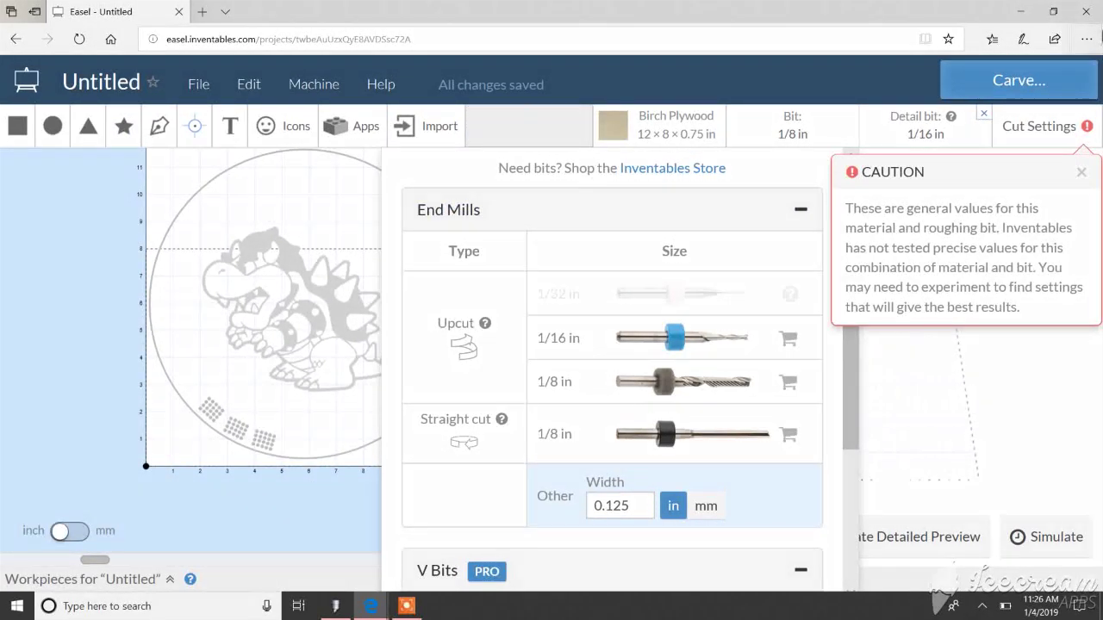
{"action": "left_click", "coordinate": [1082, 173]}
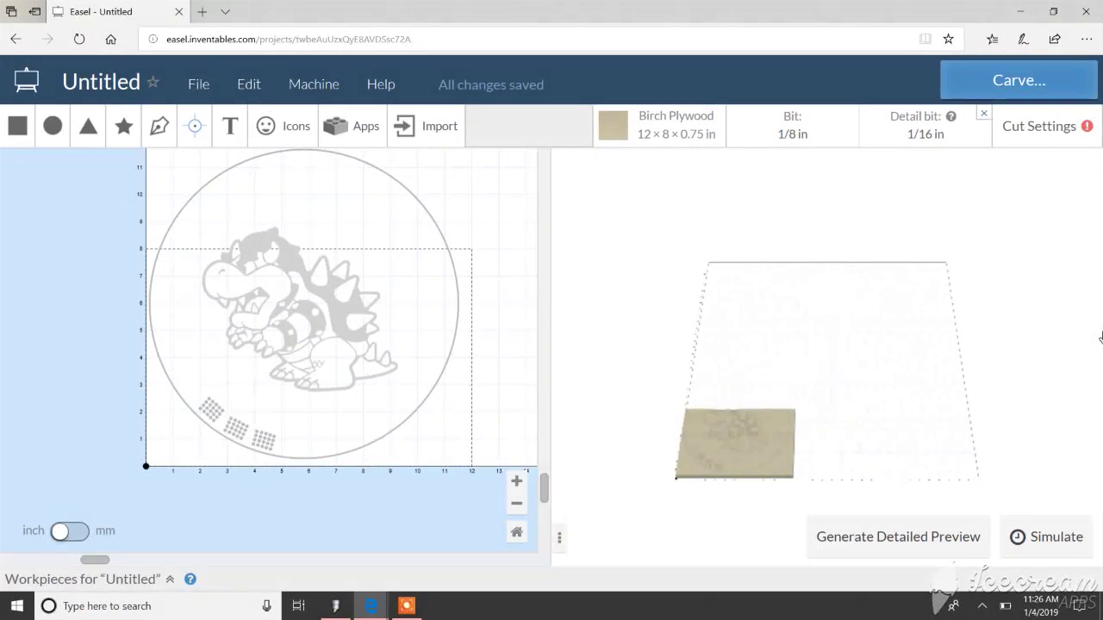
{"action": "left_click", "coordinate": [1077, 127]}
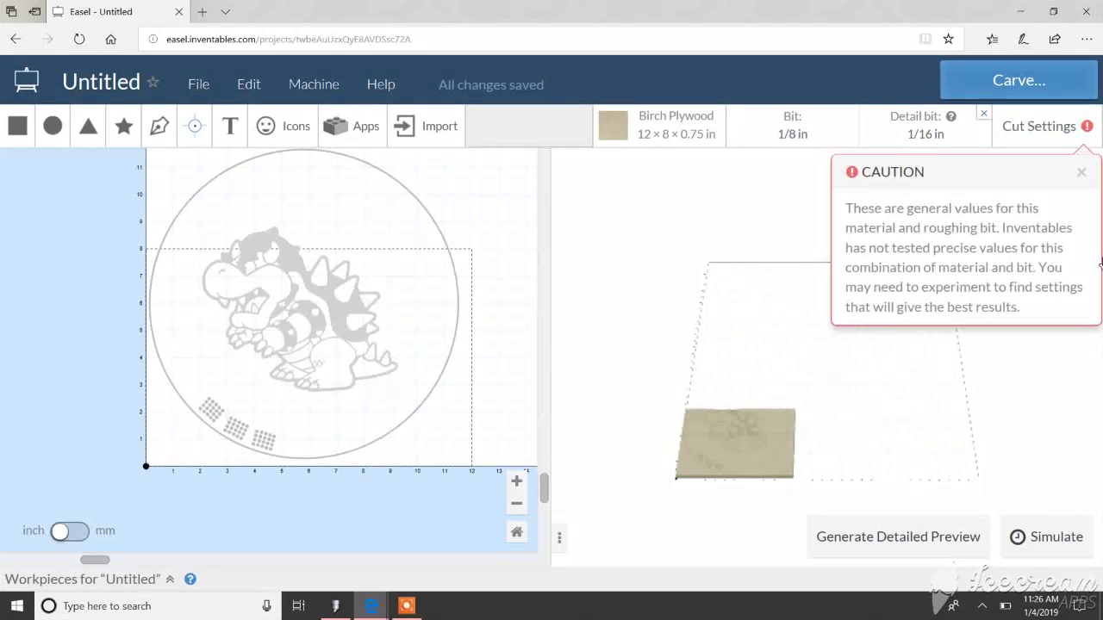
{"action": "left_click", "coordinate": [659, 243]}
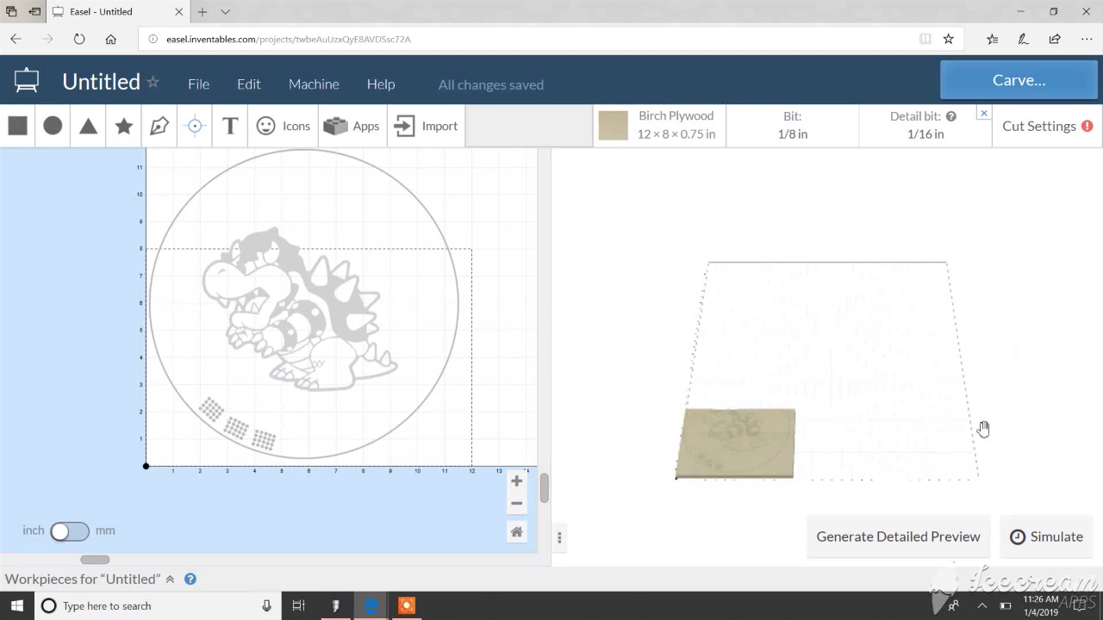
{"action": "left_click", "coordinate": [953, 546]}
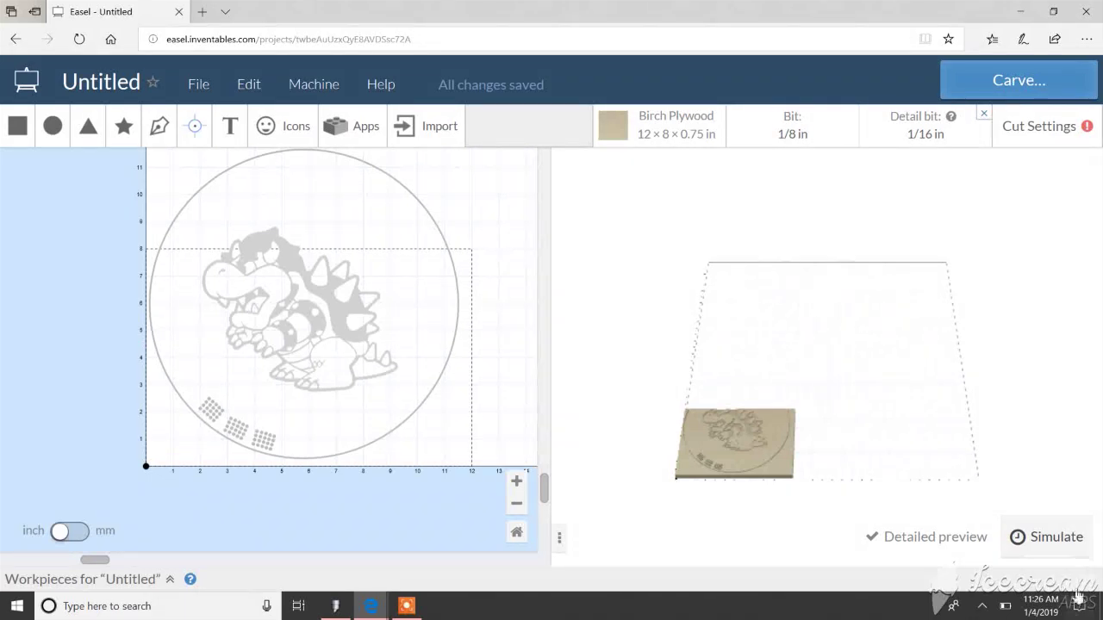
{"action": "left_click", "coordinate": [1061, 551]}
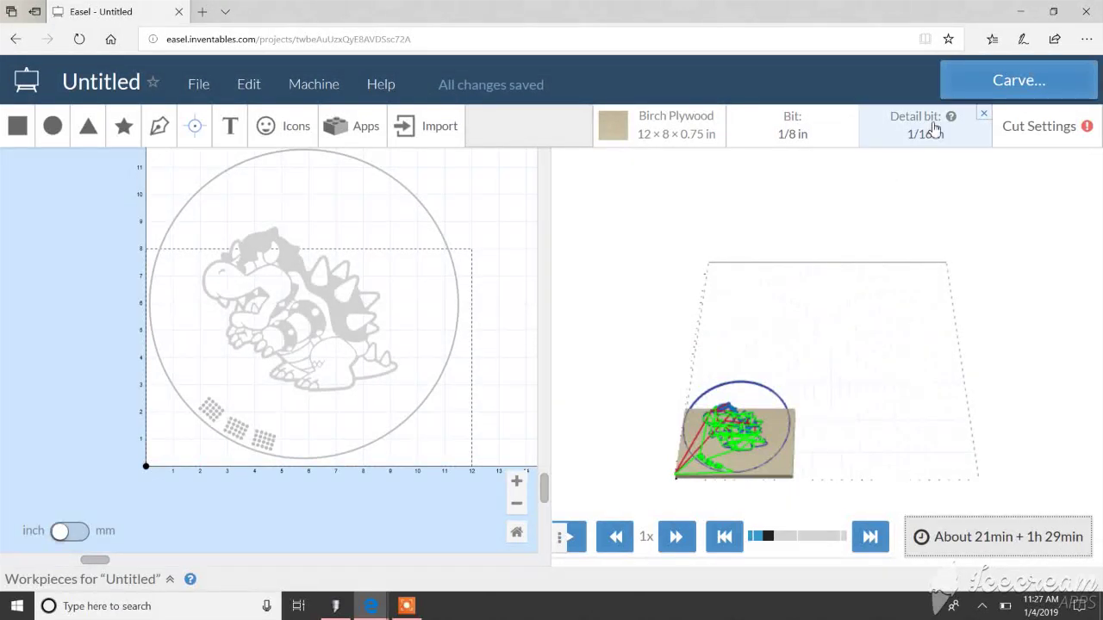
{"action": "left_click", "coordinate": [997, 148]}
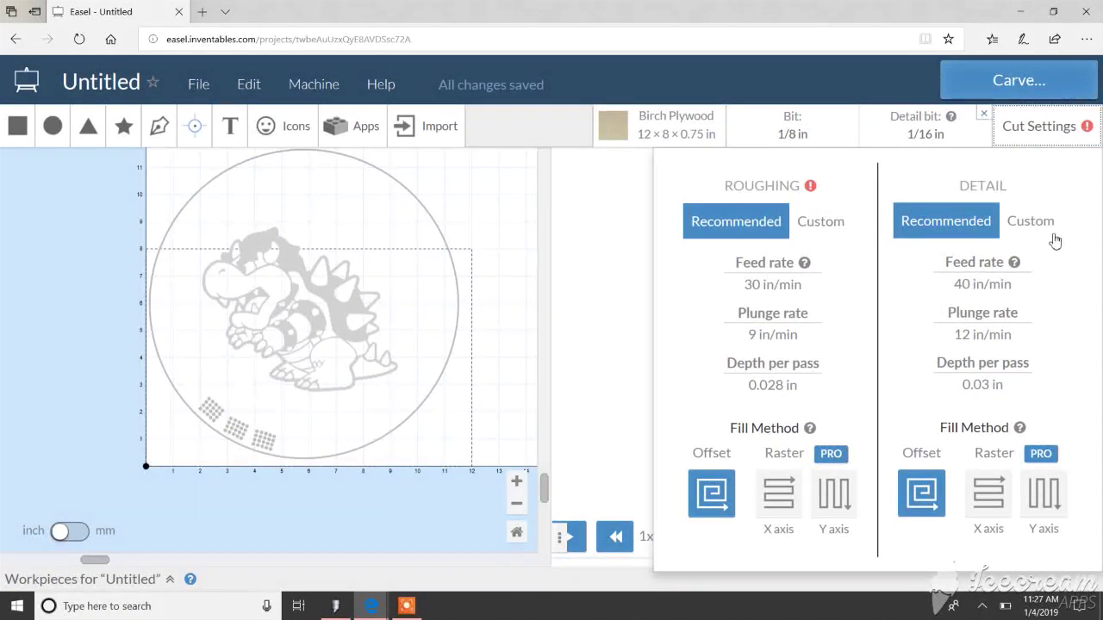
{"action": "left_click", "coordinate": [1030, 222]}
{"action": "left_click", "coordinate": [829, 222]}
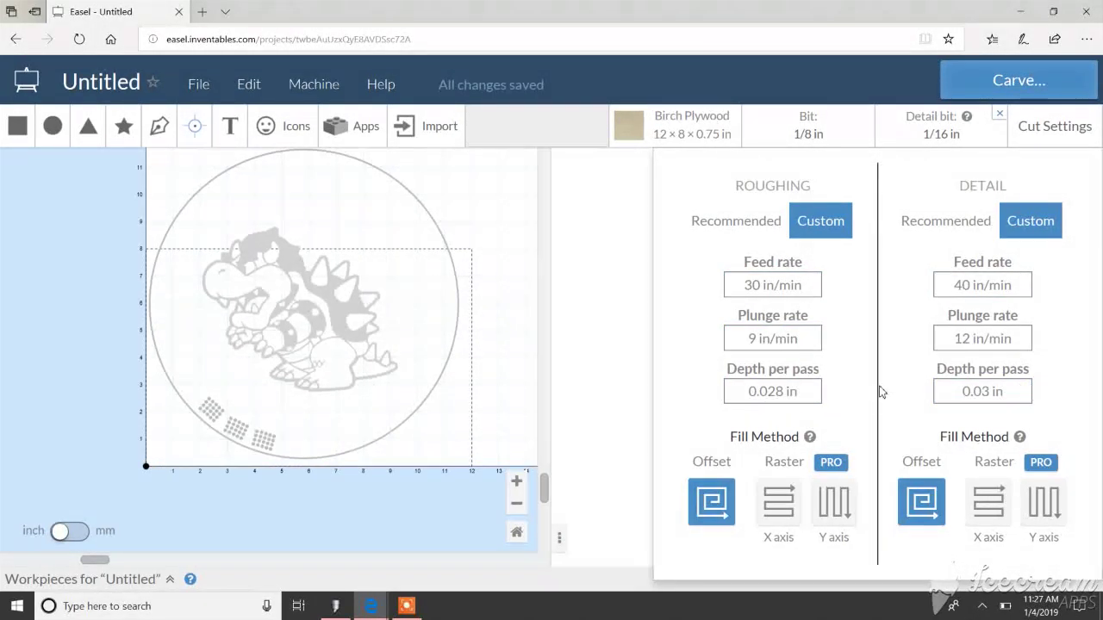
{"action": "left_click", "coordinate": [625, 364]}
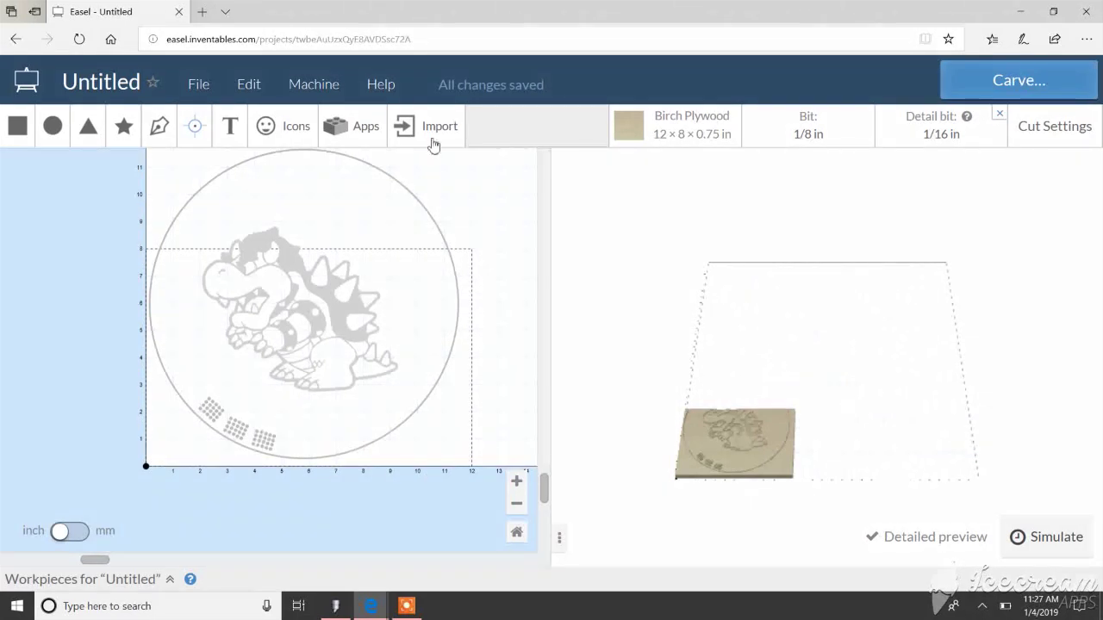
{"action": "left_click", "coordinate": [347, 129]}
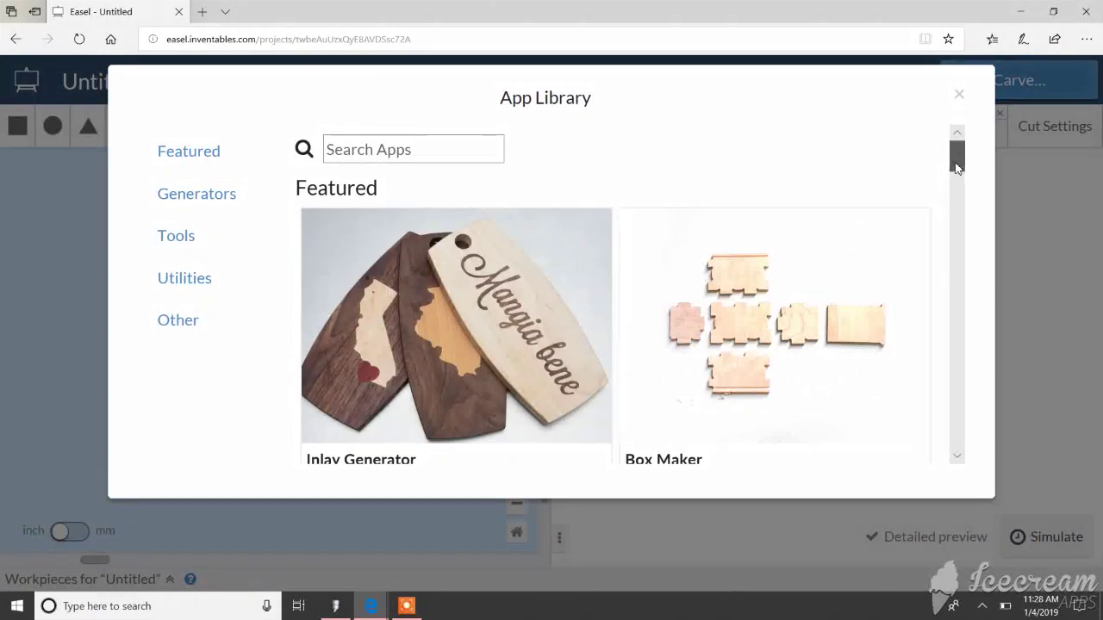
{"action": "left_click_drag", "start_coordinate": [956, 168], "coordinate": [952, 182]}
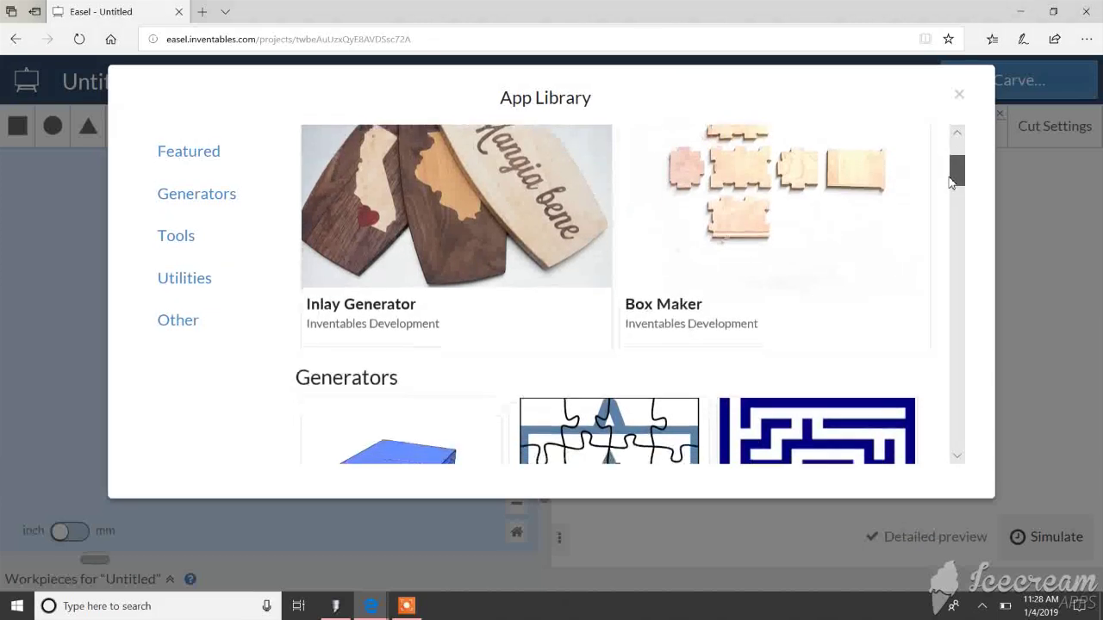
{"action": "left_click_drag", "start_coordinate": [950, 182], "coordinate": [949, 175]}
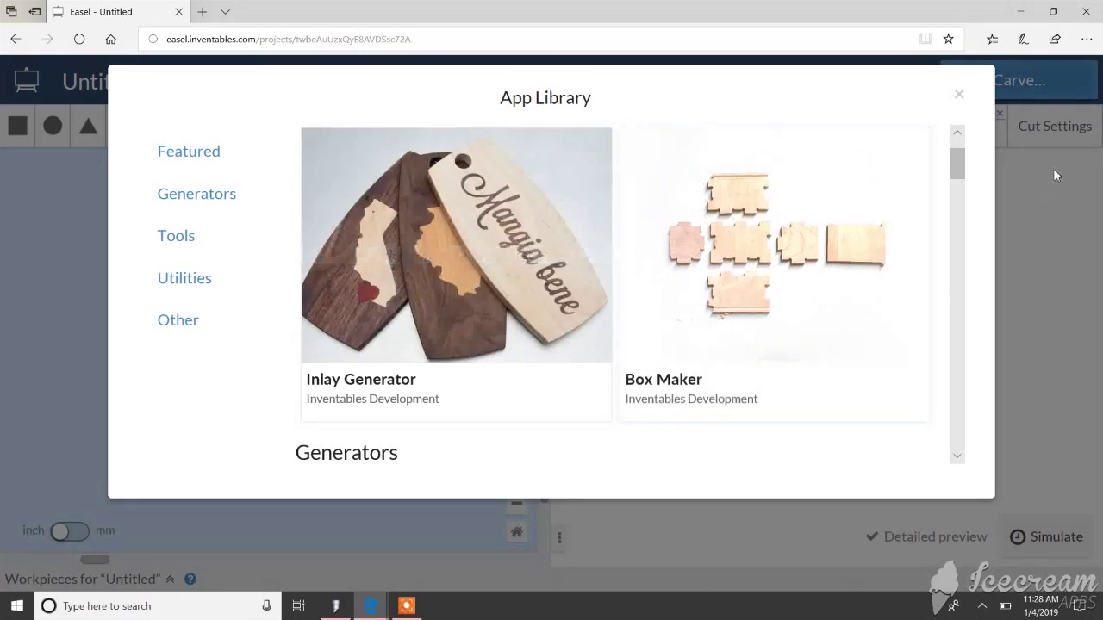
{"action": "mouse_move", "coordinate": [955, 153]}
{"action": "left_mouse_down"}
{"action": "mouse_move", "coordinate": [947, 269]}
{"action": "mouse_move", "coordinate": [930, 276]}
{"action": "mouse_move", "coordinate": [957, 287]}
{"action": "mouse_move", "coordinate": [958, 312]}
{"action": "left_mouse_up"}
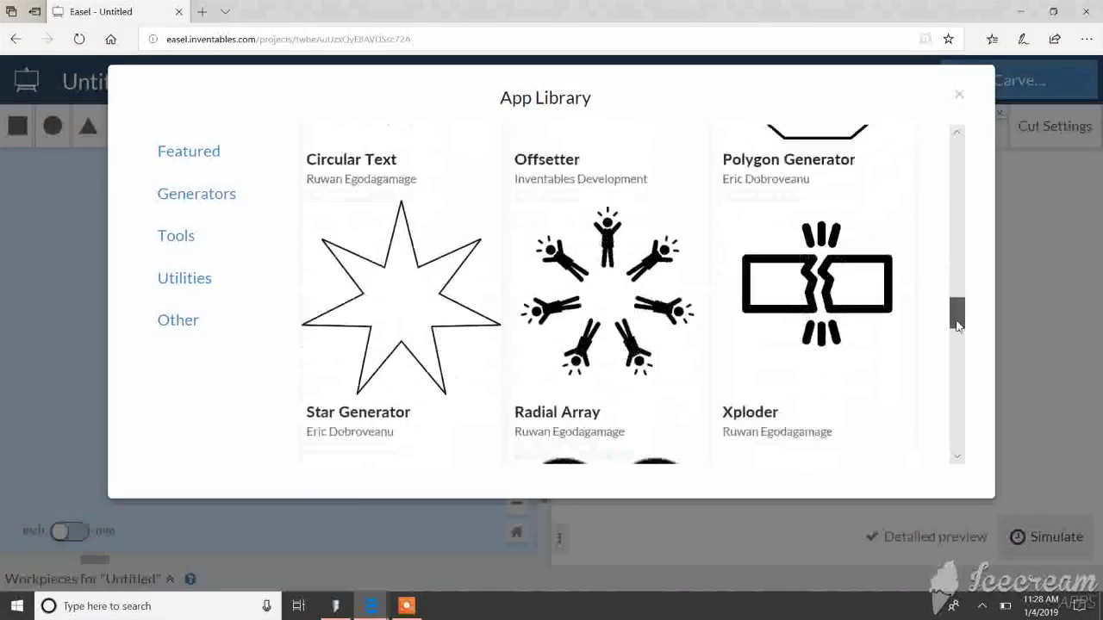
{"action": "left_click_drag", "start_coordinate": [958, 350], "coordinate": [911, 175]}
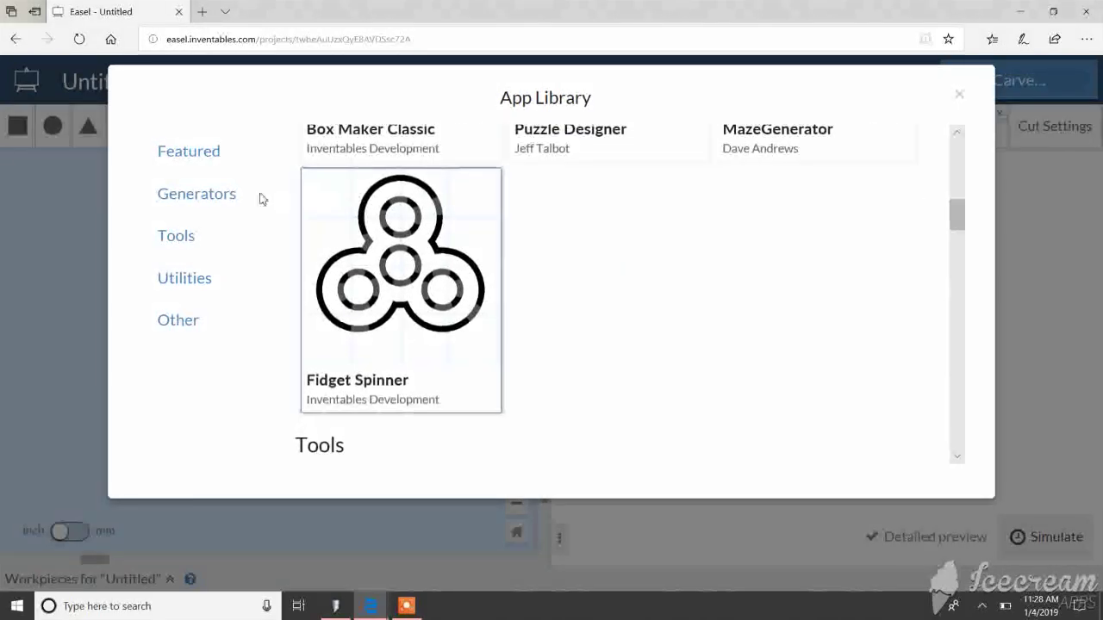
{"action": "left_click", "coordinate": [226, 197]}
{"action": "left_click", "coordinate": [179, 236]}
{"action": "left_click", "coordinate": [188, 281]}
{"action": "left_click", "coordinate": [191, 323]}
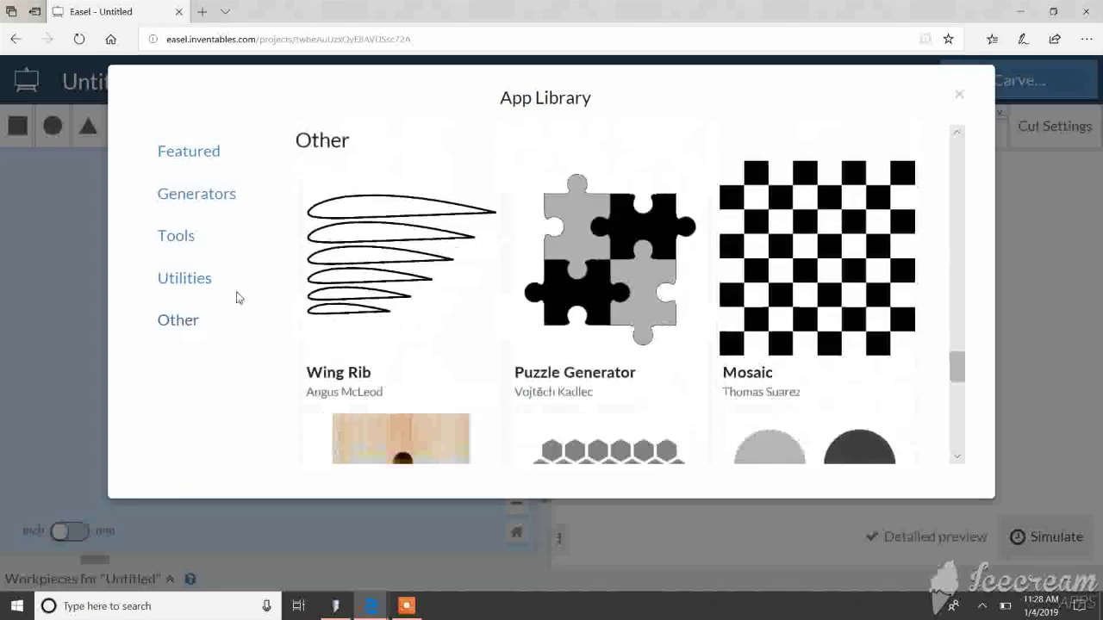
{"action": "left_click", "coordinate": [959, 95]}
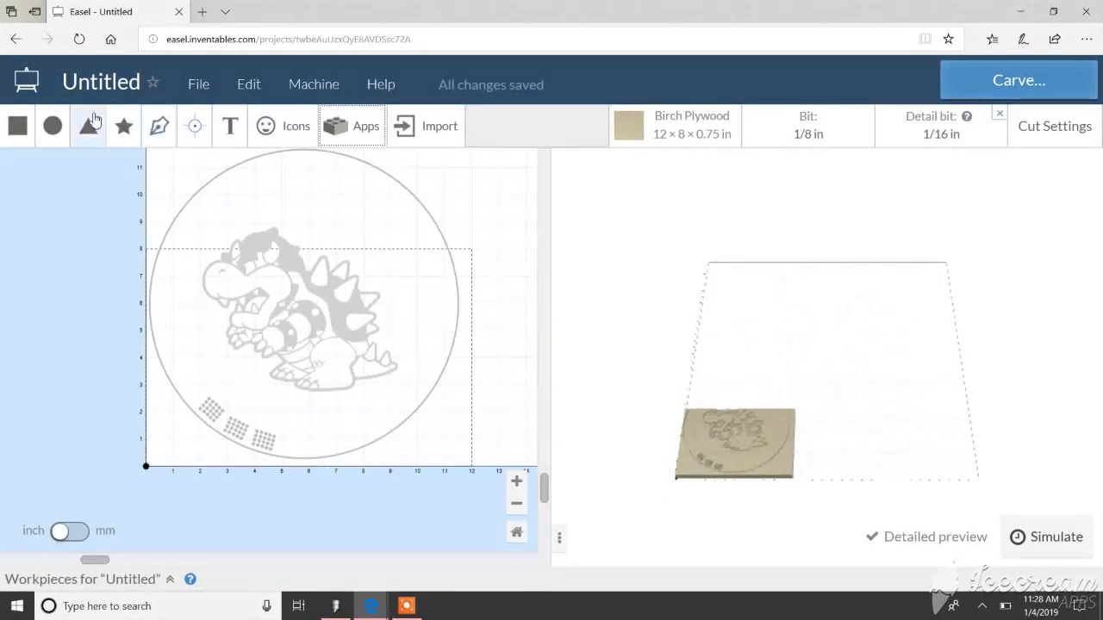
Add a TEXT object in the Bangers font to the design.
{"action": "left_click", "coordinate": [229, 126]}
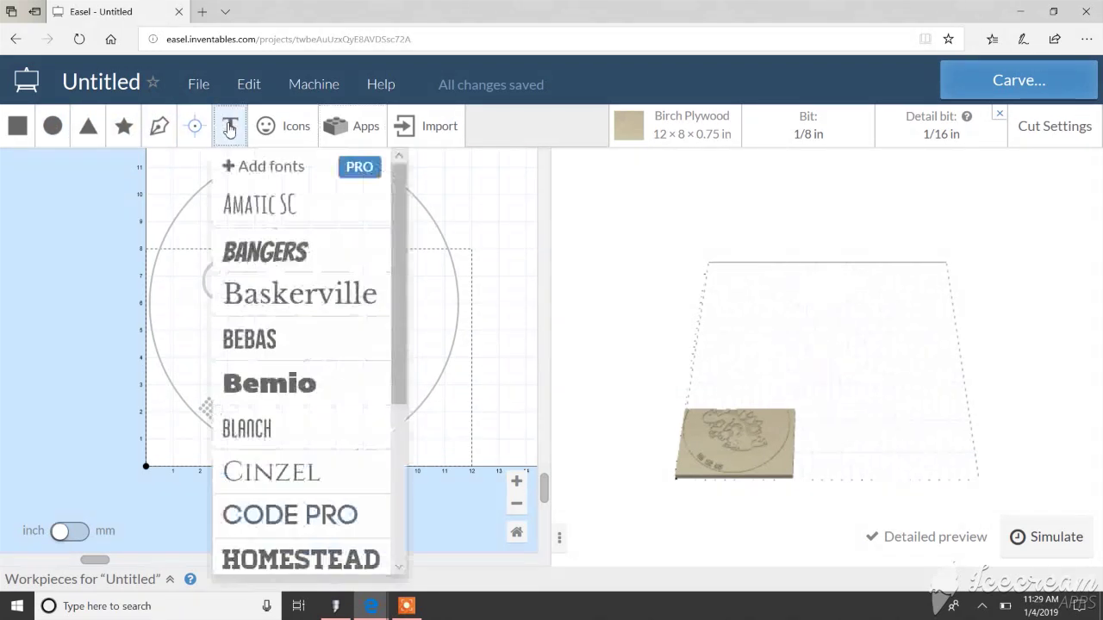
{"action": "left_click", "coordinate": [393, 262]}
{"action": "left_click", "coordinate": [229, 126]}
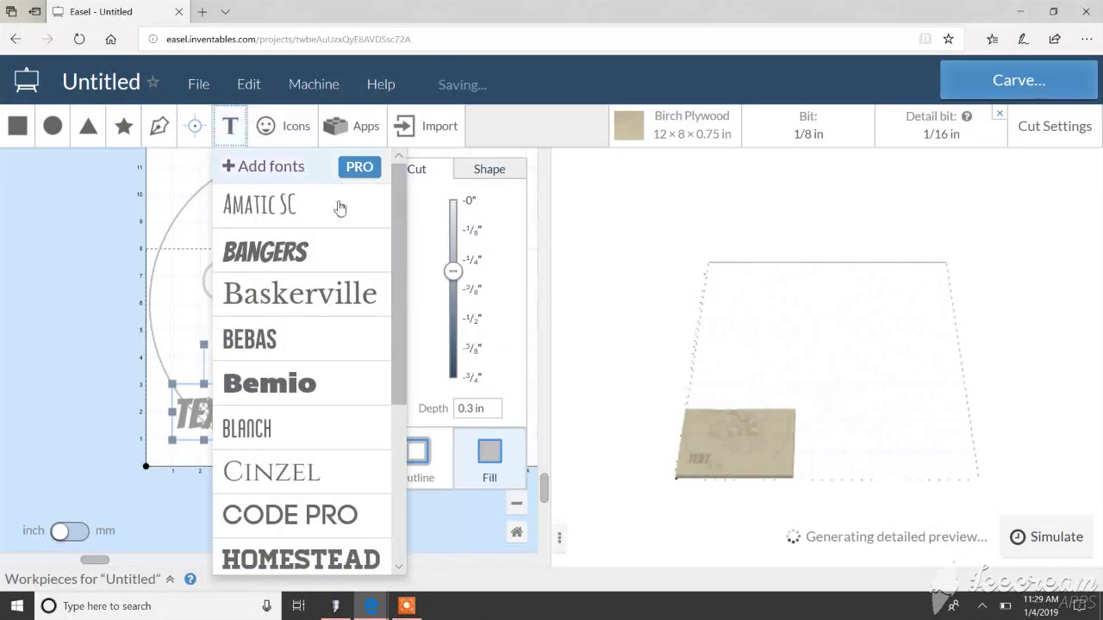
{"action": "left_click_drag", "start_coordinate": [398, 249], "coordinate": [417, 233]}
Browse the Cursive, Handwriting and Featured categories in the PRO Font Library, then close it.
{"action": "left_click", "coordinate": [361, 166]}
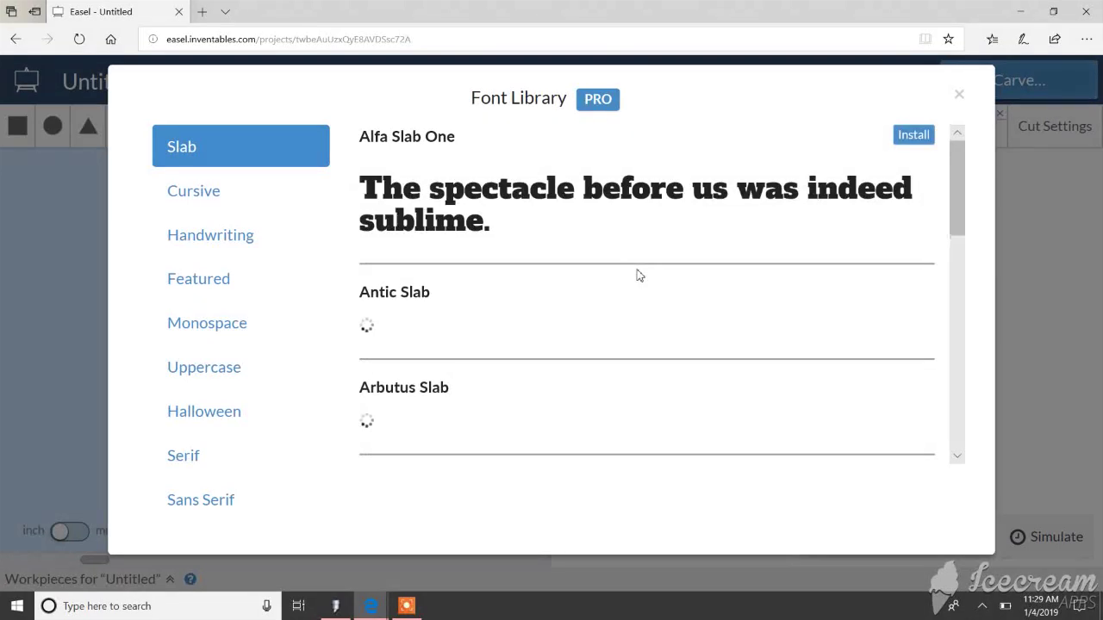
{"action": "left_click", "coordinate": [229, 205]}
{"action": "left_click", "coordinate": [231, 250]}
{"action": "left_click", "coordinate": [224, 287]}
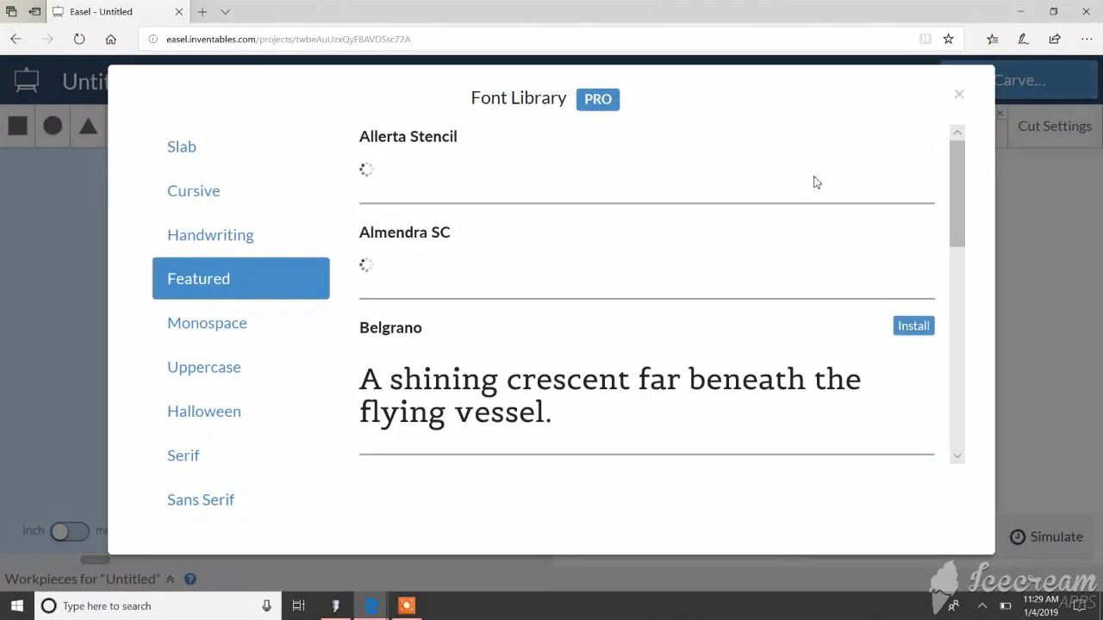
{"action": "left_click", "coordinate": [958, 97]}
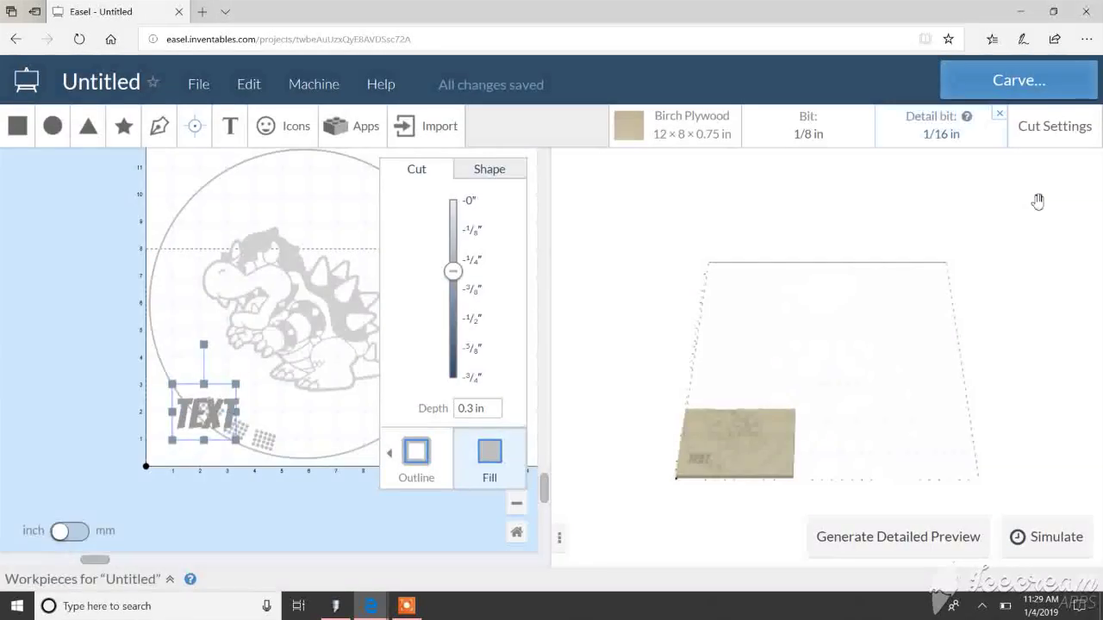
Set the detail pass to use a custom 90° V-bit in the cut settings.
{"action": "left_click", "coordinate": [1069, 142]}
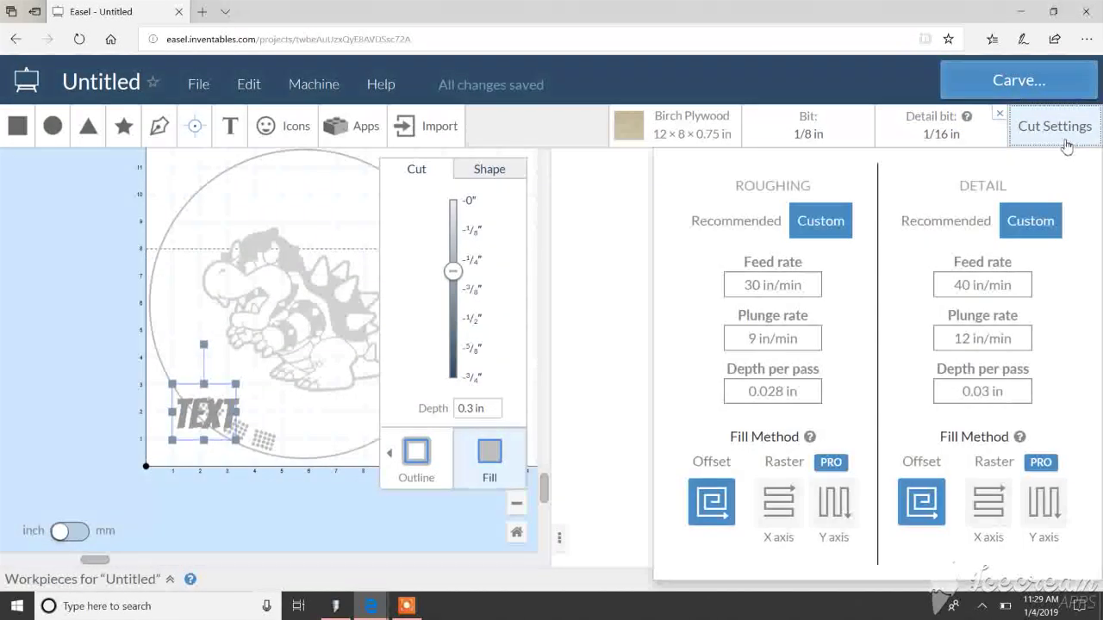
{"action": "left_click", "coordinate": [964, 136]}
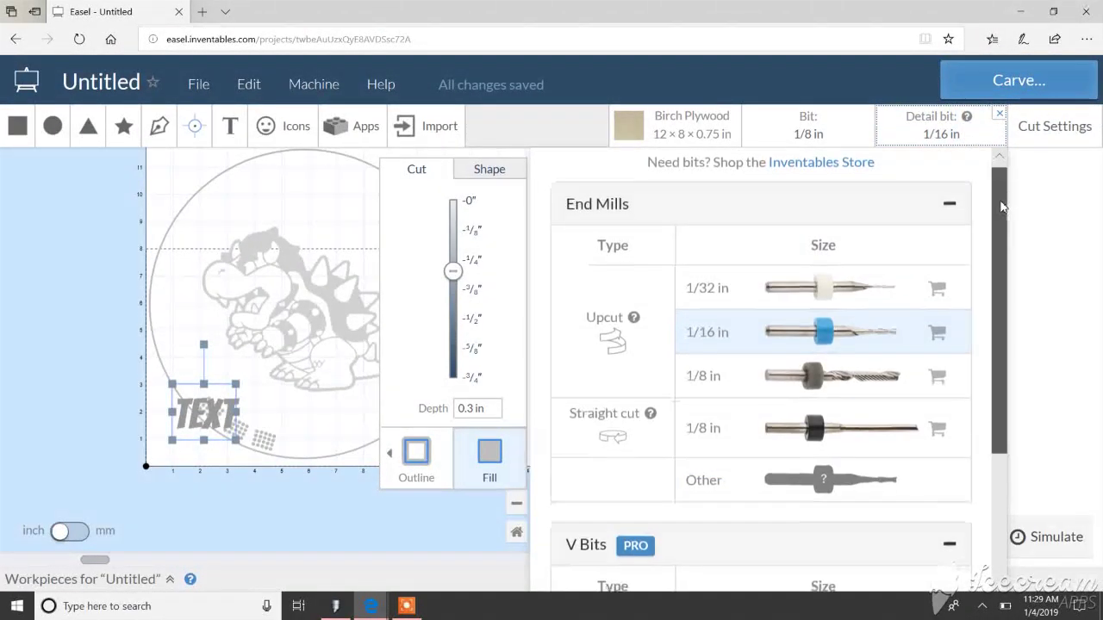
{"action": "scroll", "coordinate": [1002, 207], "scroll_direction": "down", "scroll_amount": 3}
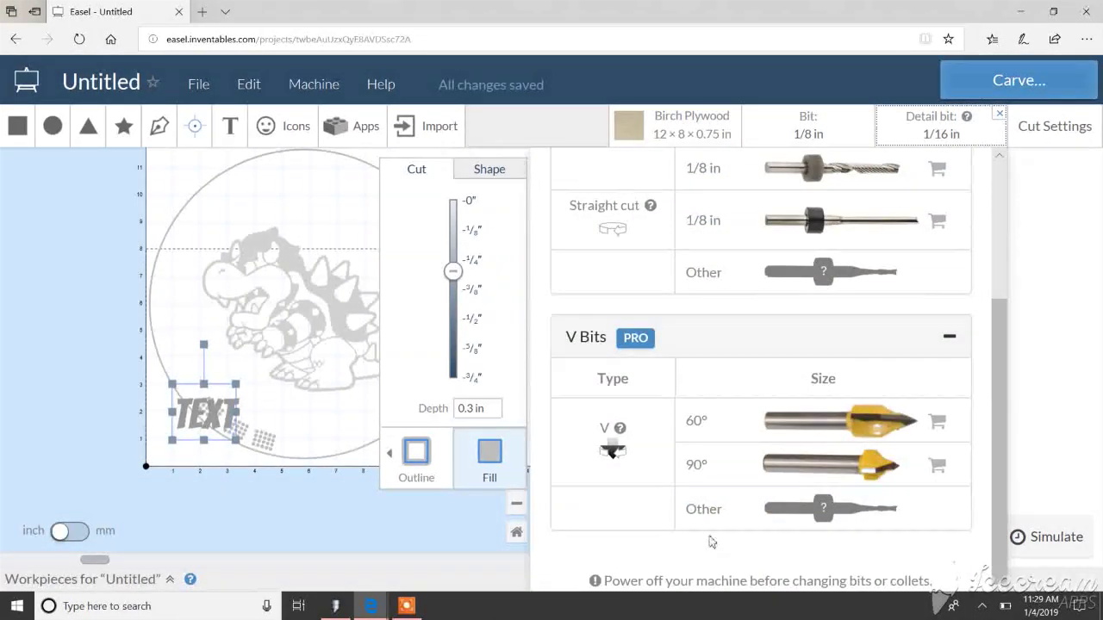
{"action": "left_click", "coordinate": [743, 509]}
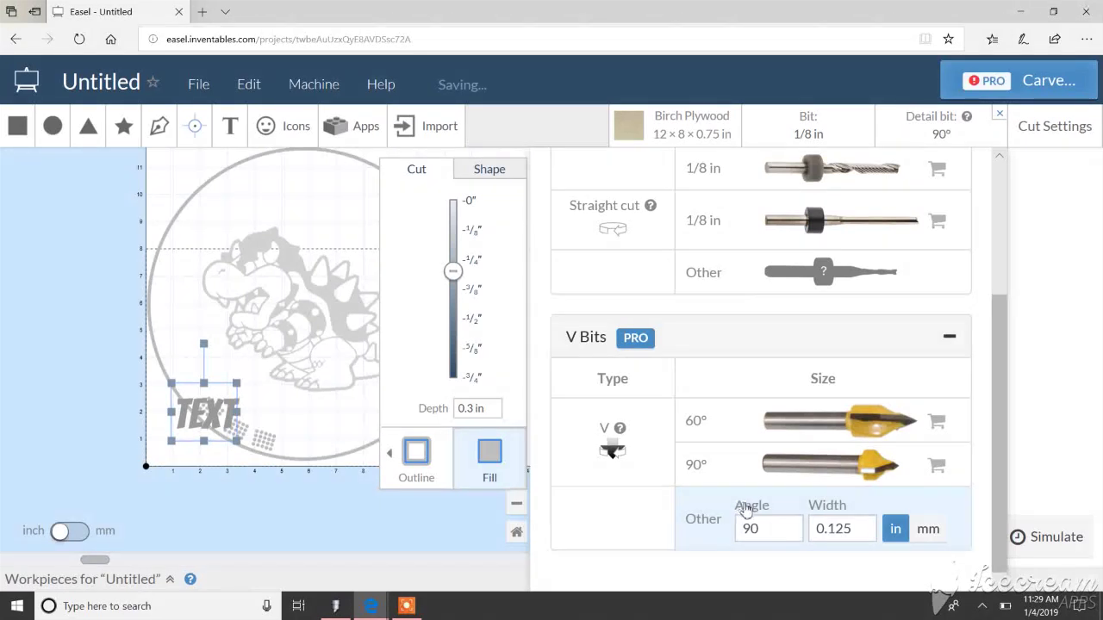
{"action": "left_click_drag", "start_coordinate": [997, 450], "coordinate": [998, 492]}
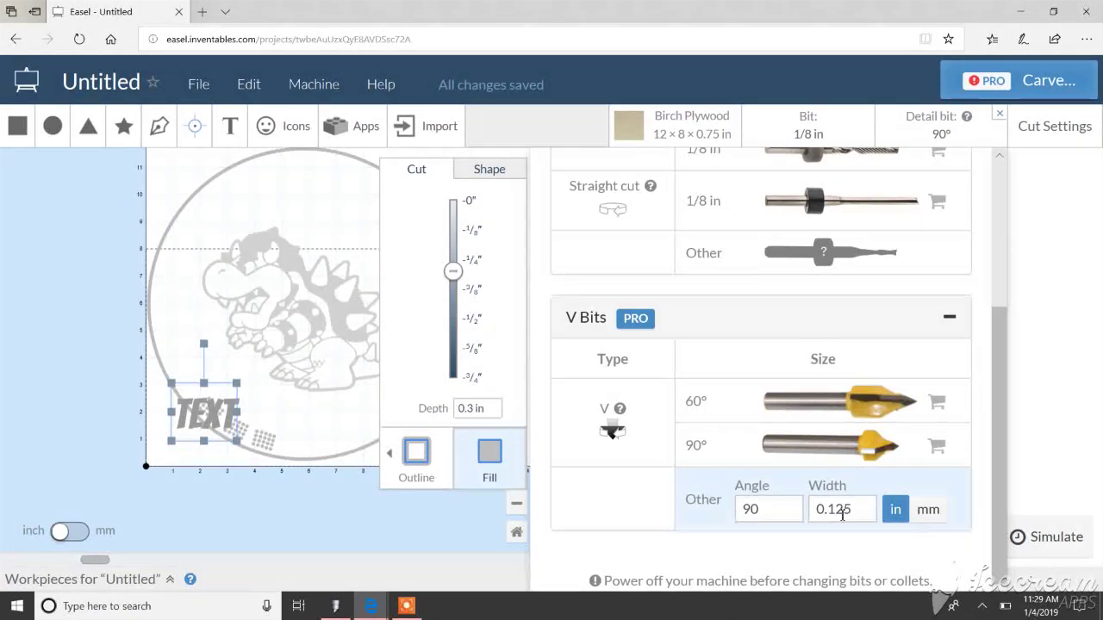
{"action": "mouse_move", "coordinate": [1002, 468]}
{"action": "left_mouse_down"}
{"action": "mouse_move", "coordinate": [1004, 345]}
{"action": "mouse_move", "coordinate": [1009, 484]}
{"action": "left_mouse_up"}
{"action": "left_click_drag", "start_coordinate": [1005, 485], "coordinate": [999, 525]}
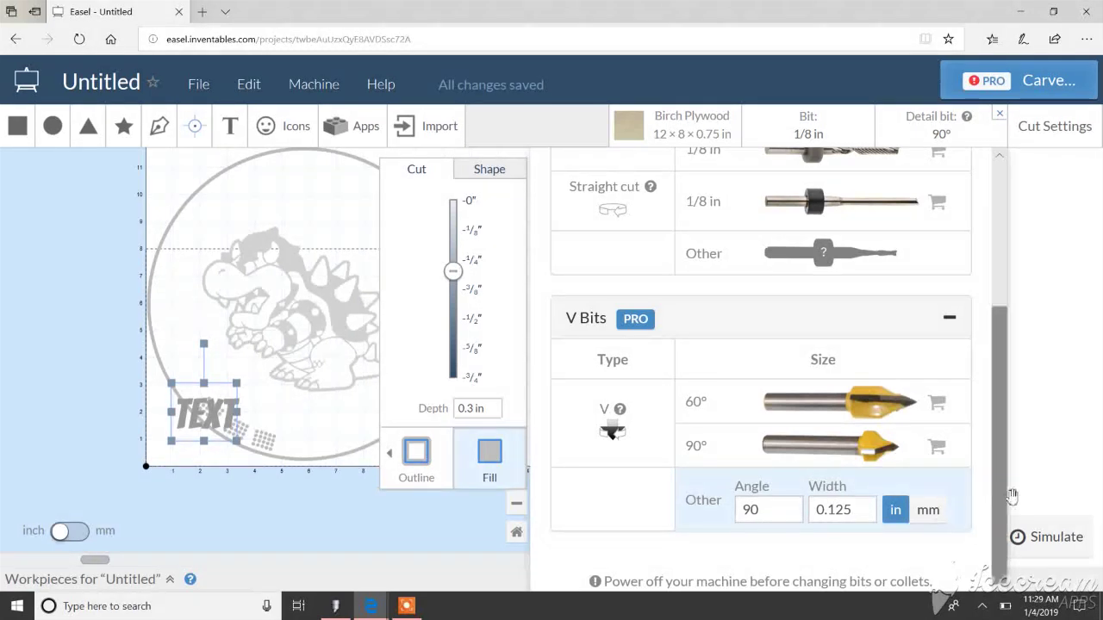
{"action": "left_click_drag", "start_coordinate": [1000, 486], "coordinate": [980, 326]}
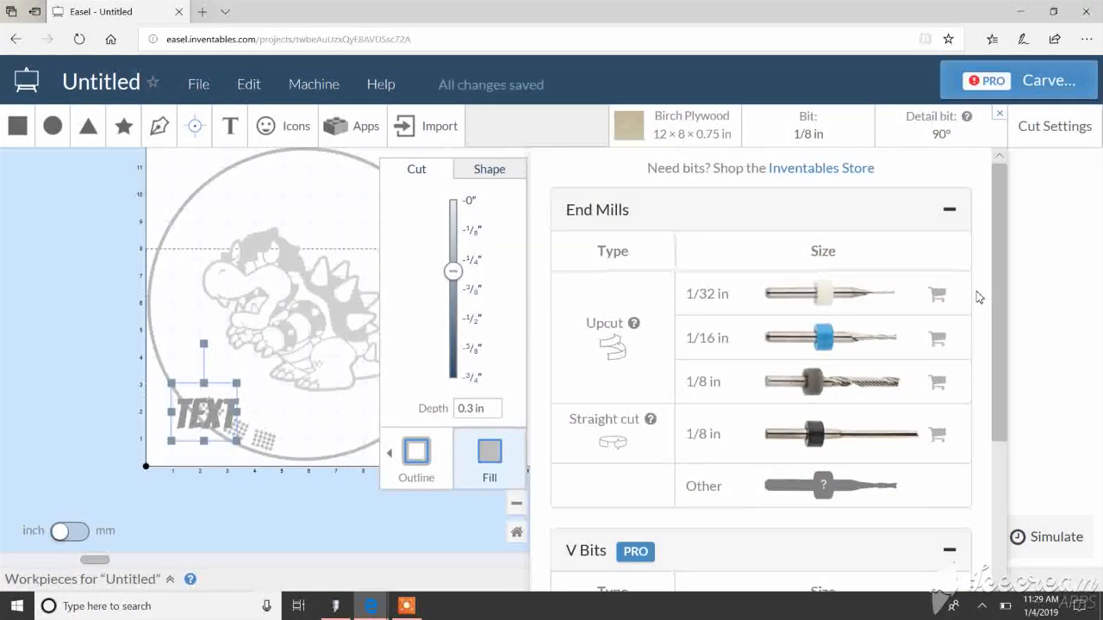
Remove the detail bit and delete the TEXT object.
{"action": "left_click", "coordinate": [999, 115]}
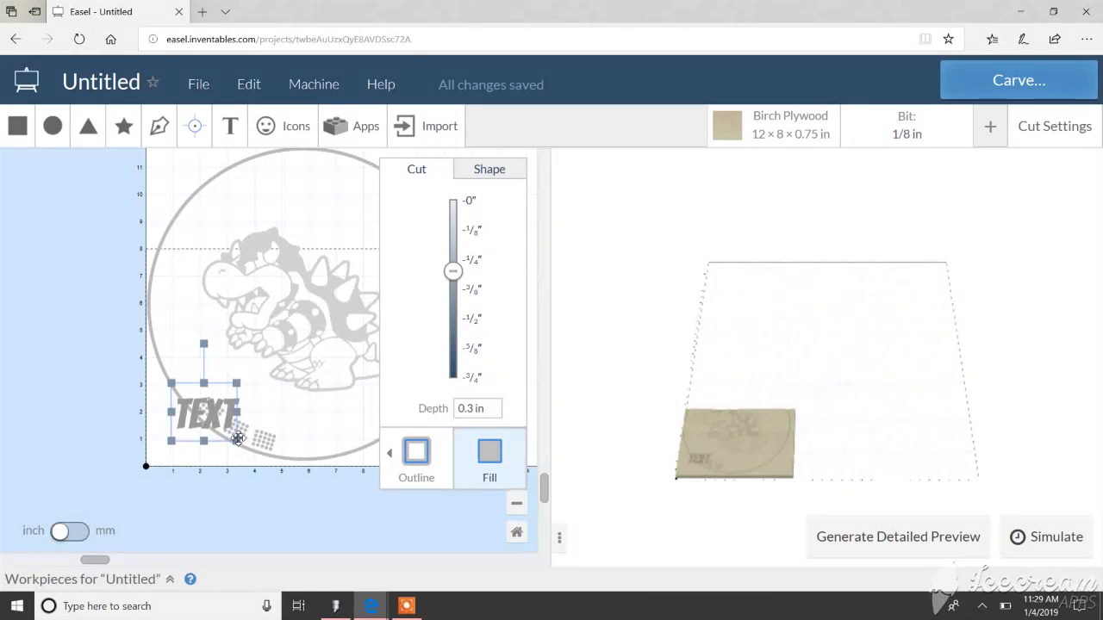
{"action": "key", "text": "Delete"}
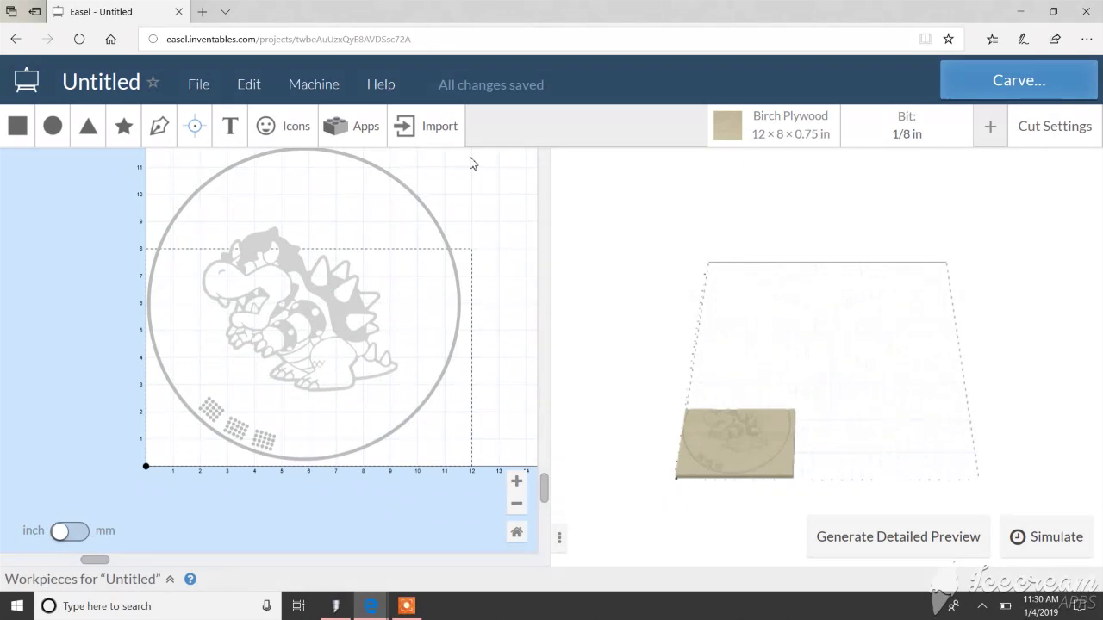
{"action": "left_click", "coordinate": [415, 614]}
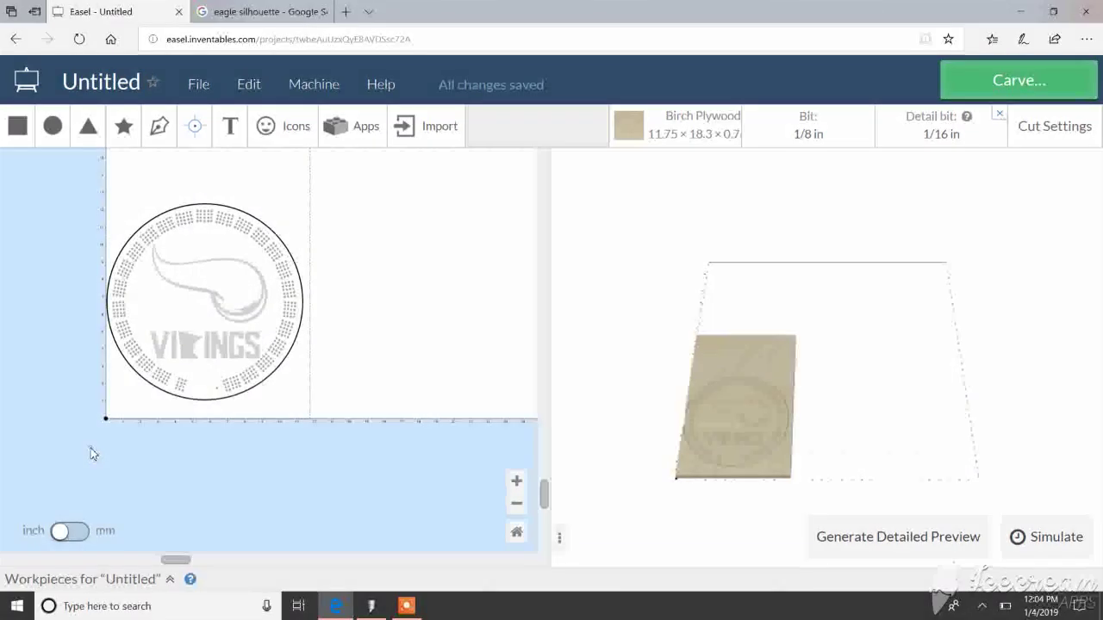
{"action": "left_click_drag", "start_coordinate": [92, 447], "coordinate": [342, 181]}
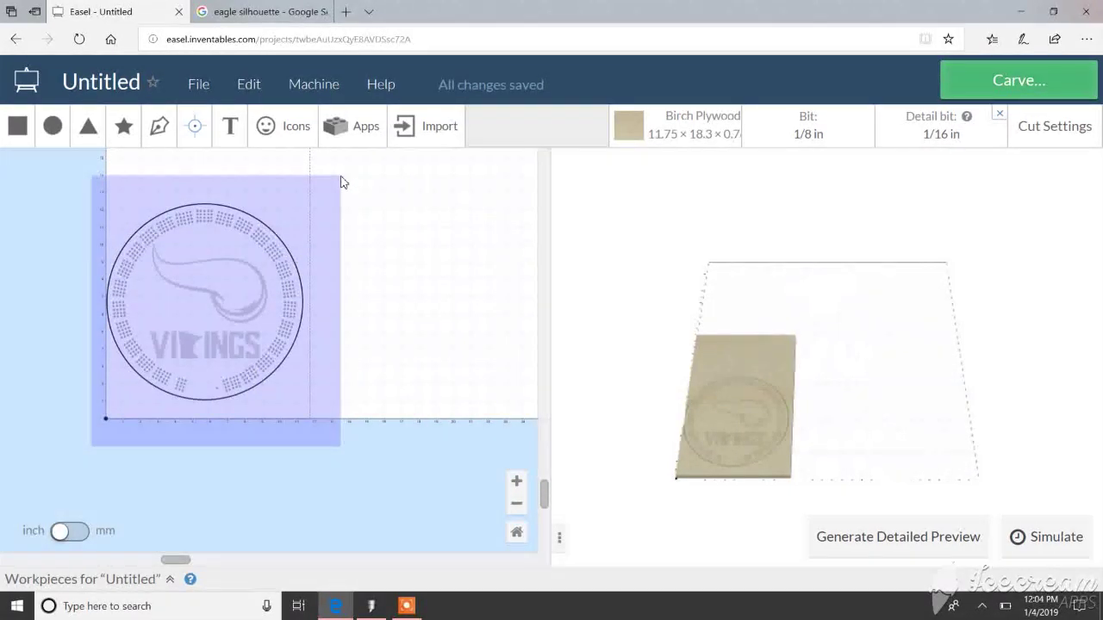
{"action": "left_click_drag", "start_coordinate": [341, 182], "coordinate": [341, 182]}
{"action": "left_click", "coordinate": [315, 476]}
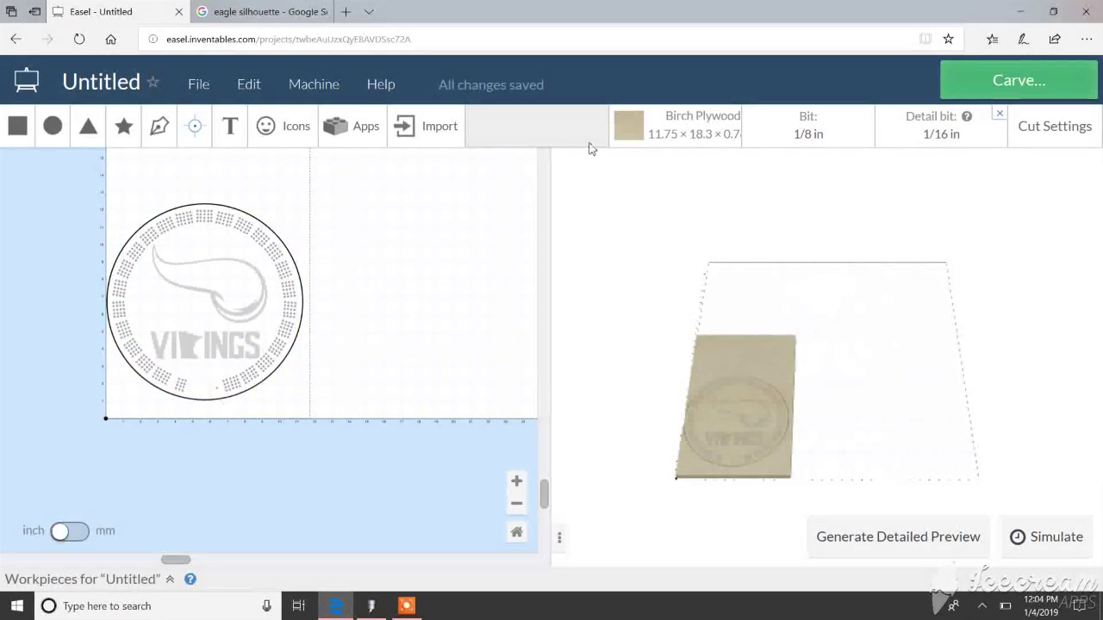
{"action": "left_click", "coordinate": [668, 121]}
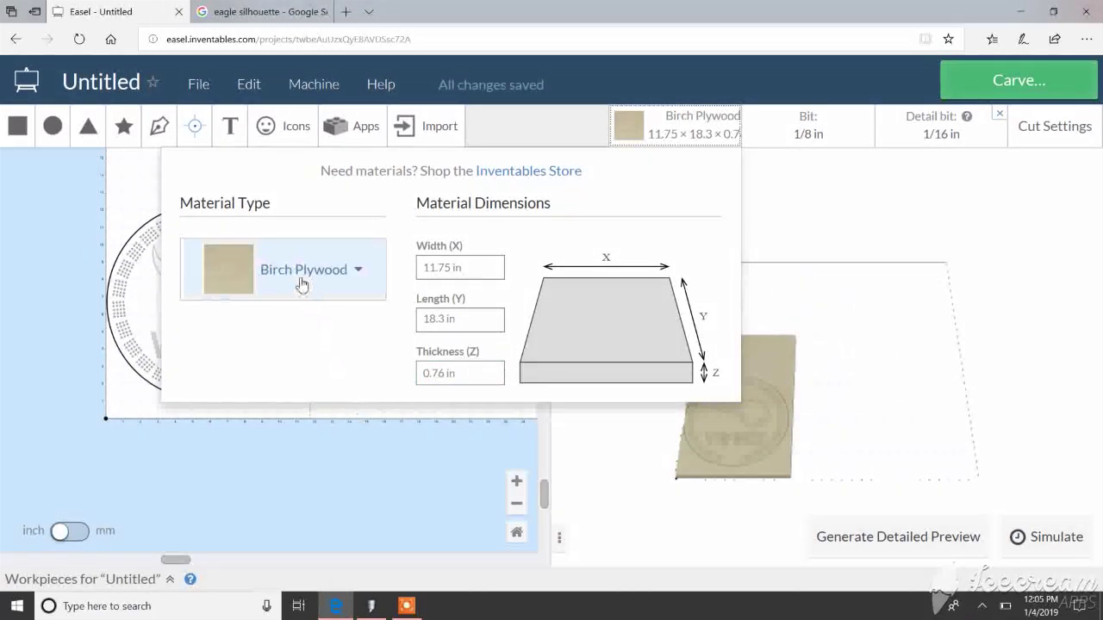
{"action": "left_click", "coordinate": [362, 473]}
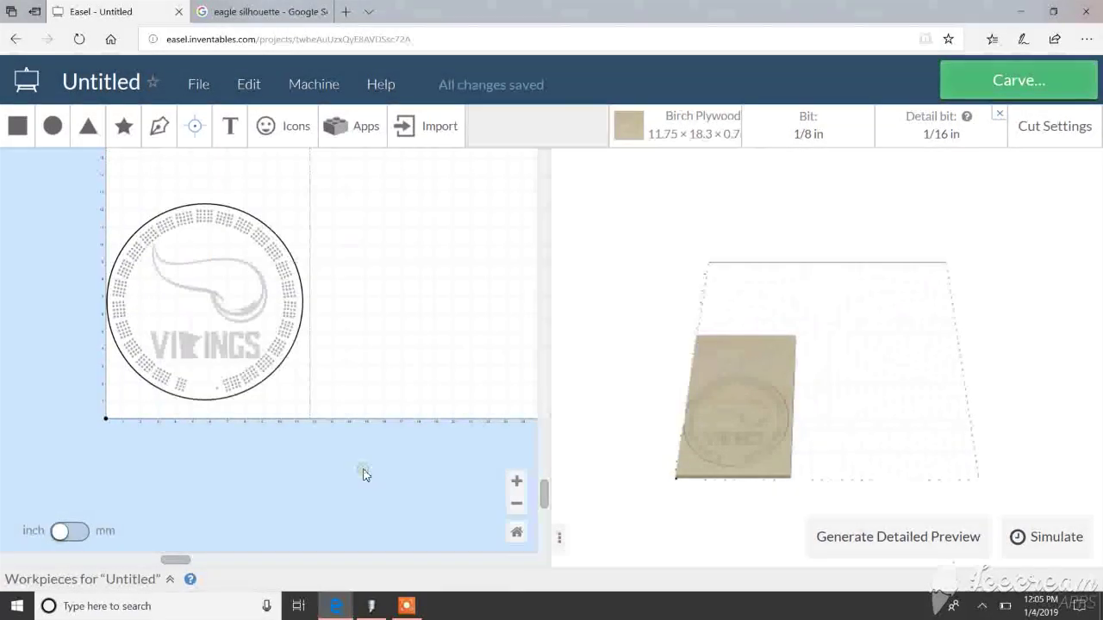
{"action": "left_click", "coordinate": [200, 400]}
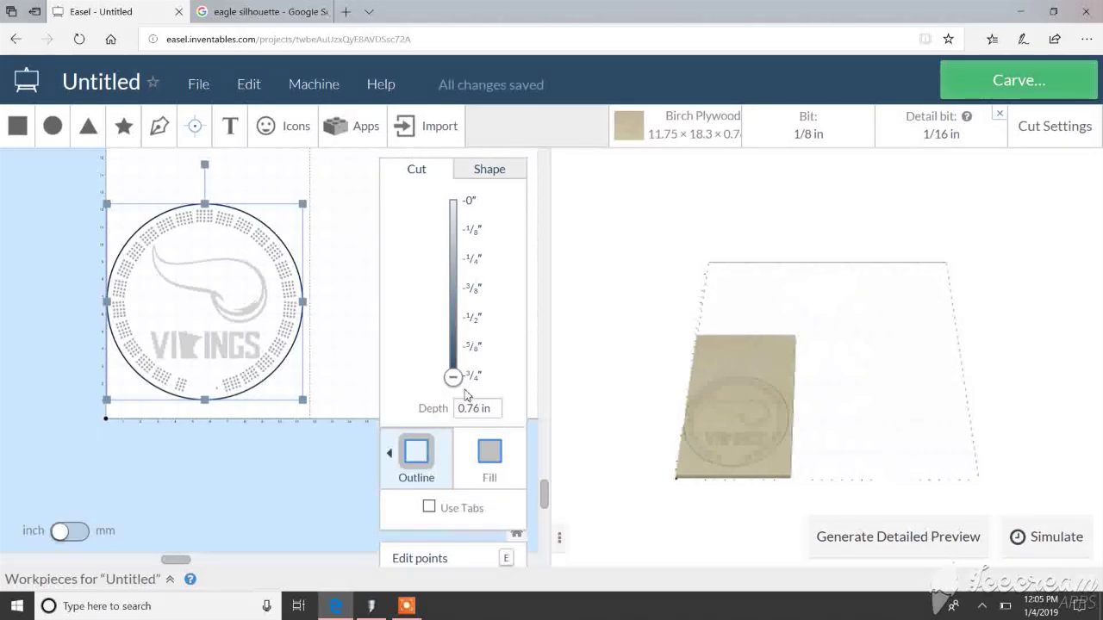
{"action": "left_click", "coordinate": [167, 426]}
{"action": "left_click", "coordinate": [178, 384]}
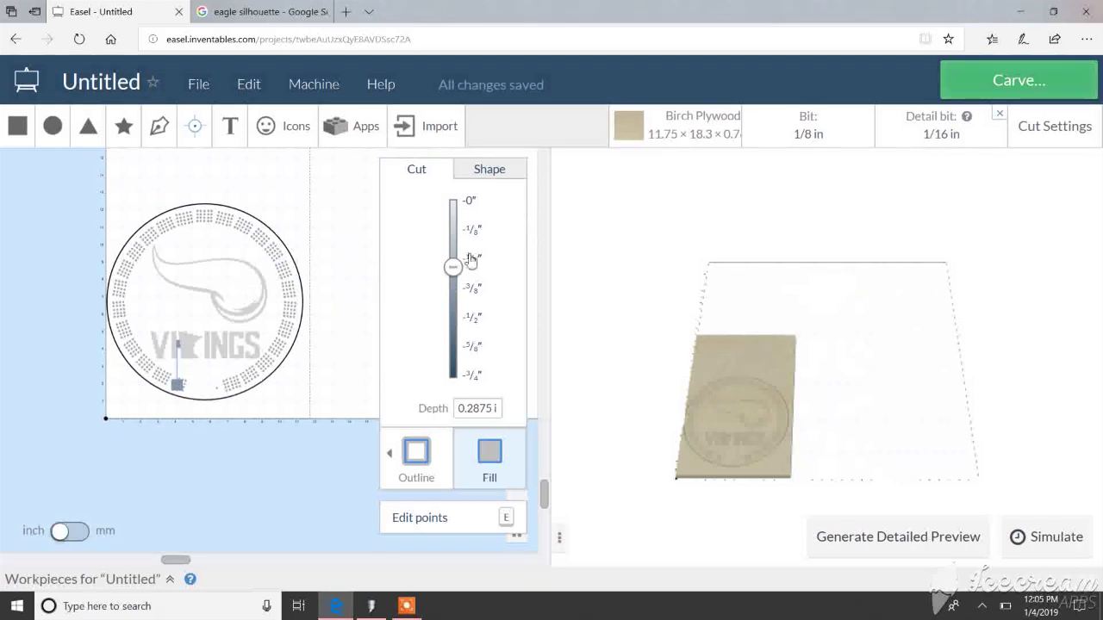
{"action": "left_click", "coordinate": [261, 529]}
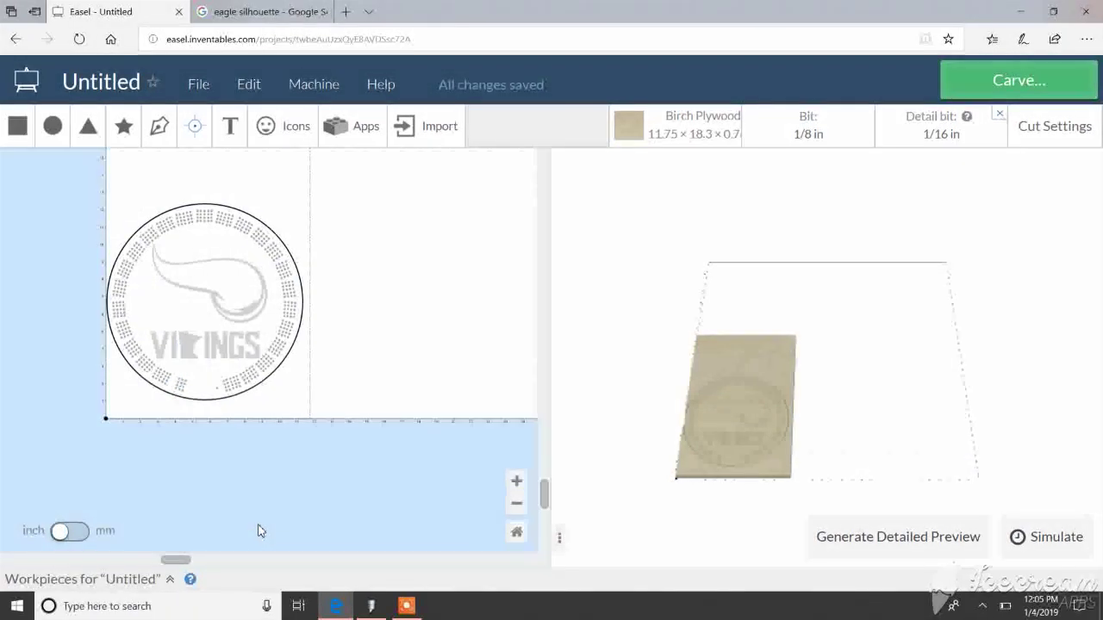
{"action": "left_click", "coordinate": [223, 350]}
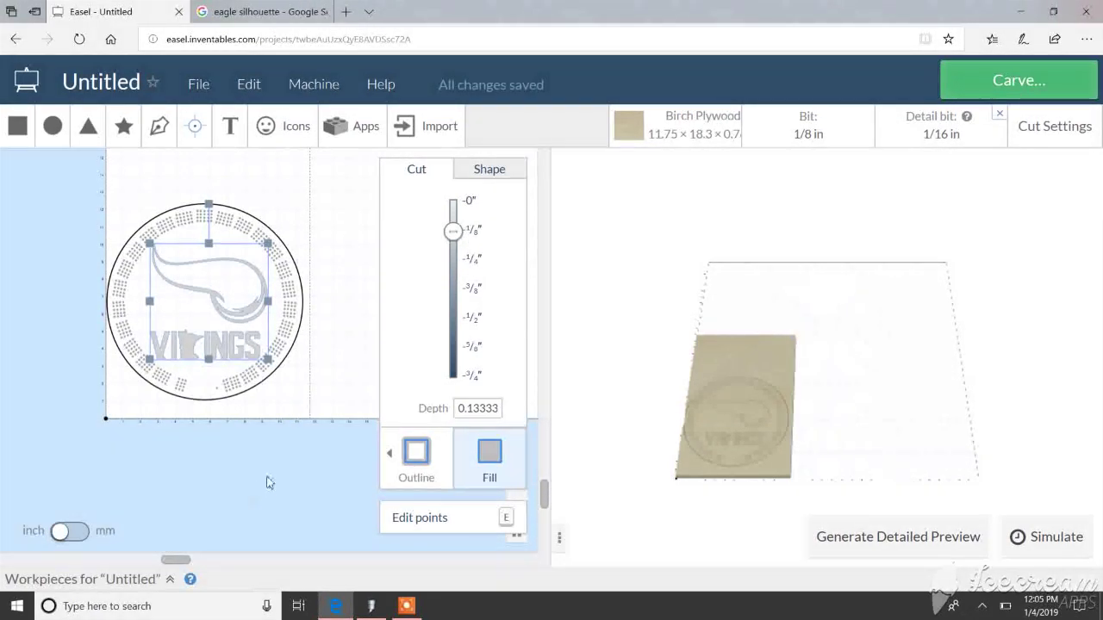
{"action": "left_click", "coordinate": [385, 360]}
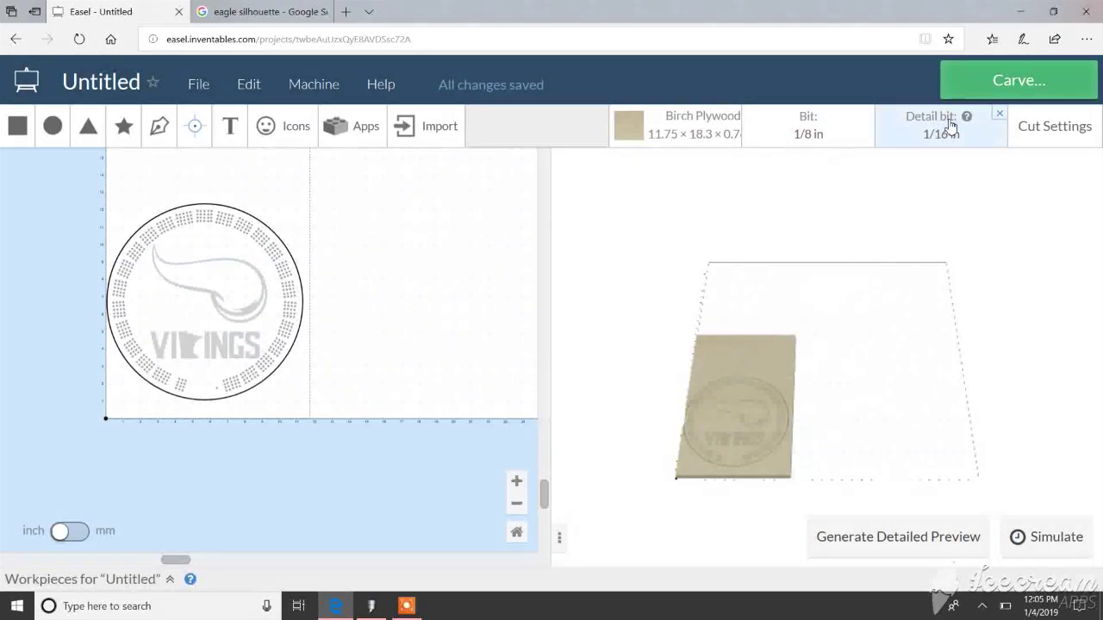
Open the carve wizard at the Measure the material step for 0.760 in Birch Plywood.
{"action": "left_click", "coordinate": [1023, 88]}
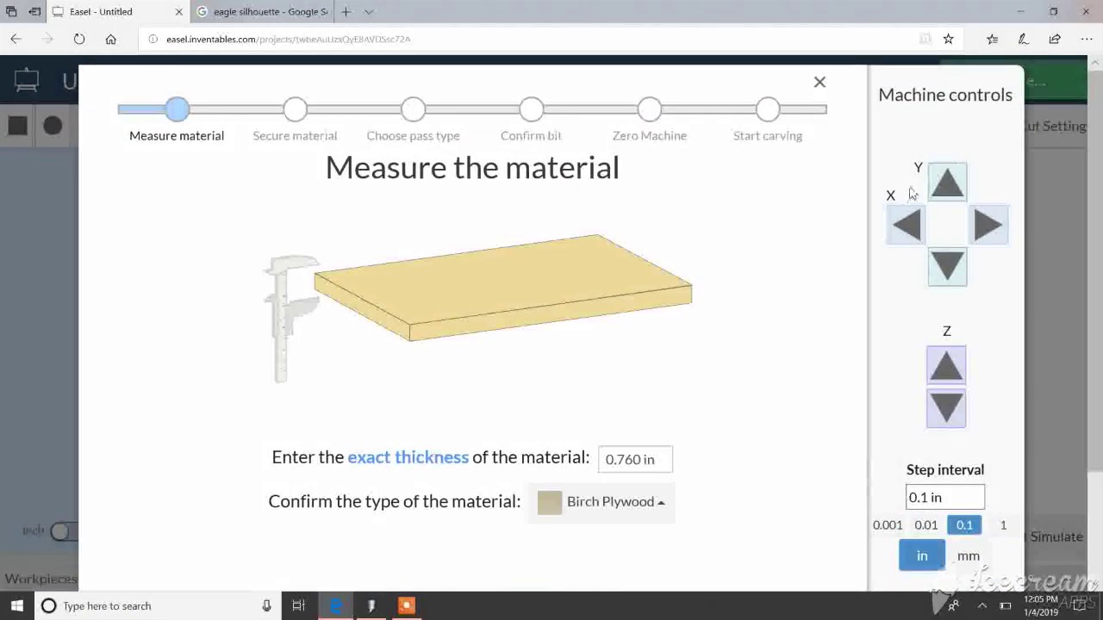
{"action": "scroll", "coordinate": [1100, 155], "scroll_direction": "down", "scroll_amount": 1}
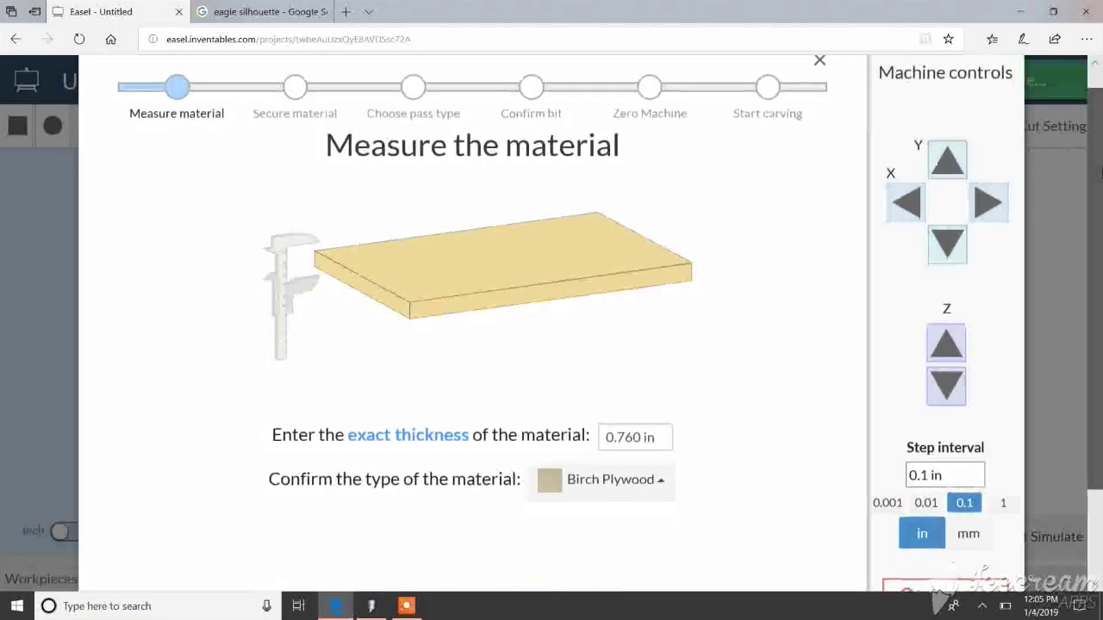
{"action": "scroll", "coordinate": [1100, 172], "scroll_direction": "down", "scroll_amount": 3}
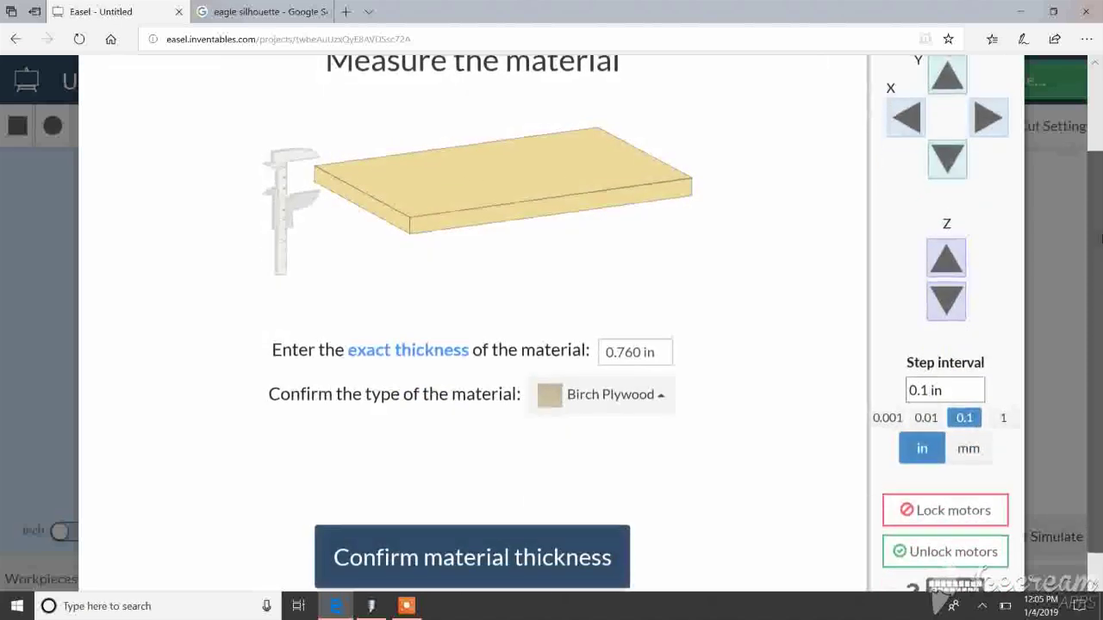
{"action": "scroll", "coordinate": [1100, 172], "scroll_direction": "up", "scroll_amount": 2}
{"action": "scroll", "coordinate": [1100, 172], "scroll_direction": "up", "scroll_amount": 2}
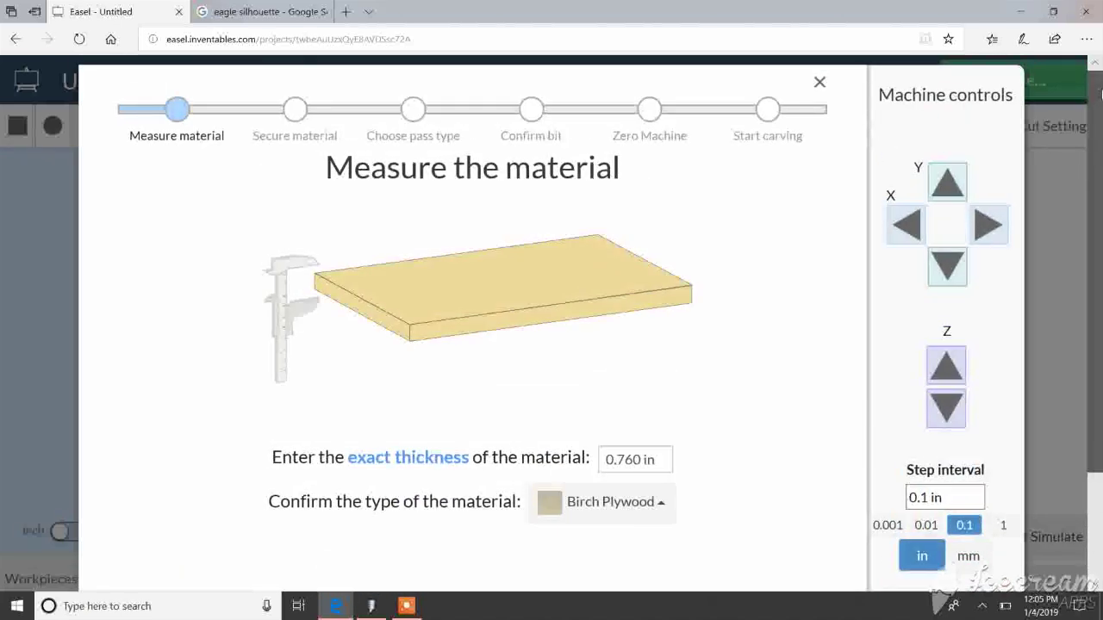
{"action": "scroll", "coordinate": [1100, 155], "scroll_direction": "down", "scroll_amount": 3}
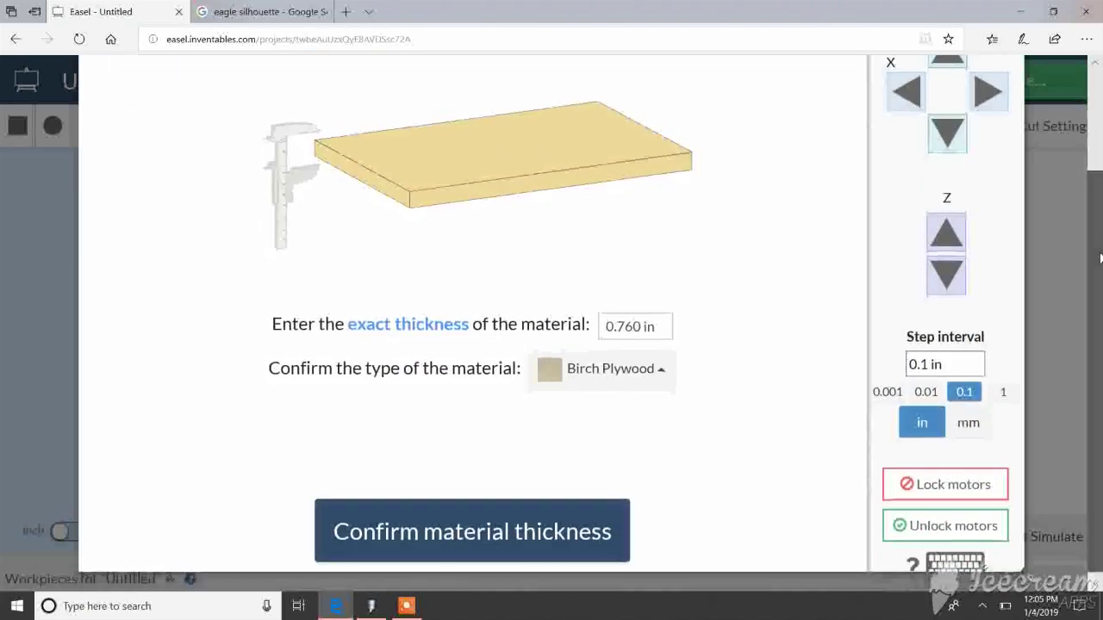
{"action": "scroll", "coordinate": [1090, 211], "scroll_direction": "up", "scroll_amount": 1}
Set the jog step to 1 in, then back to 0.1 in, and jog the machine left along X and down along Y.
{"action": "left_click", "coordinate": [1001, 465]}
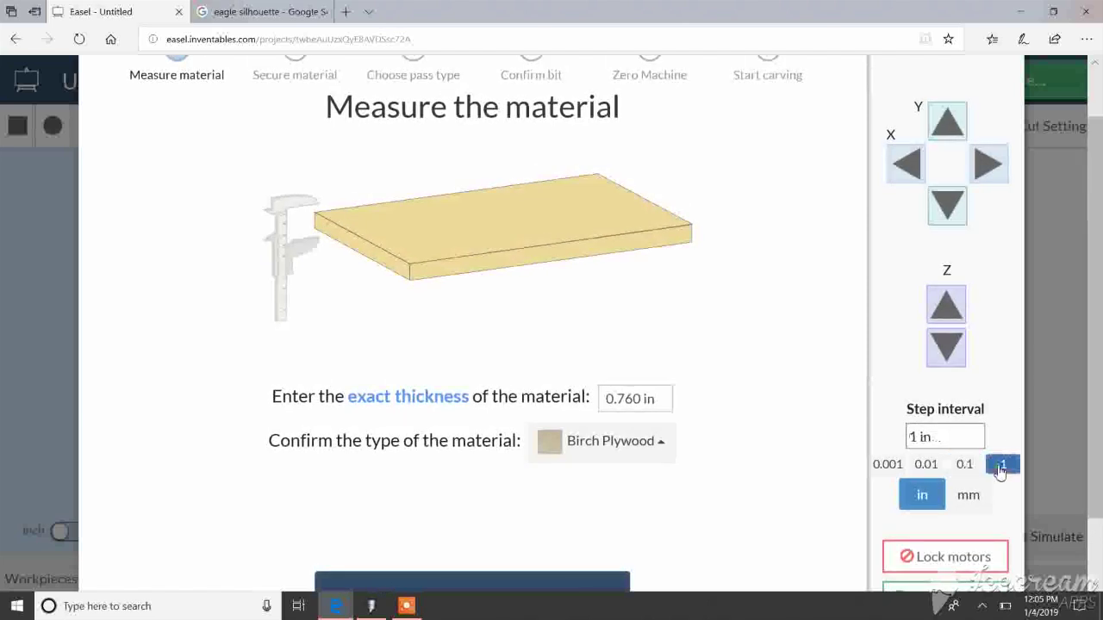
{"action": "left_click", "coordinate": [963, 465]}
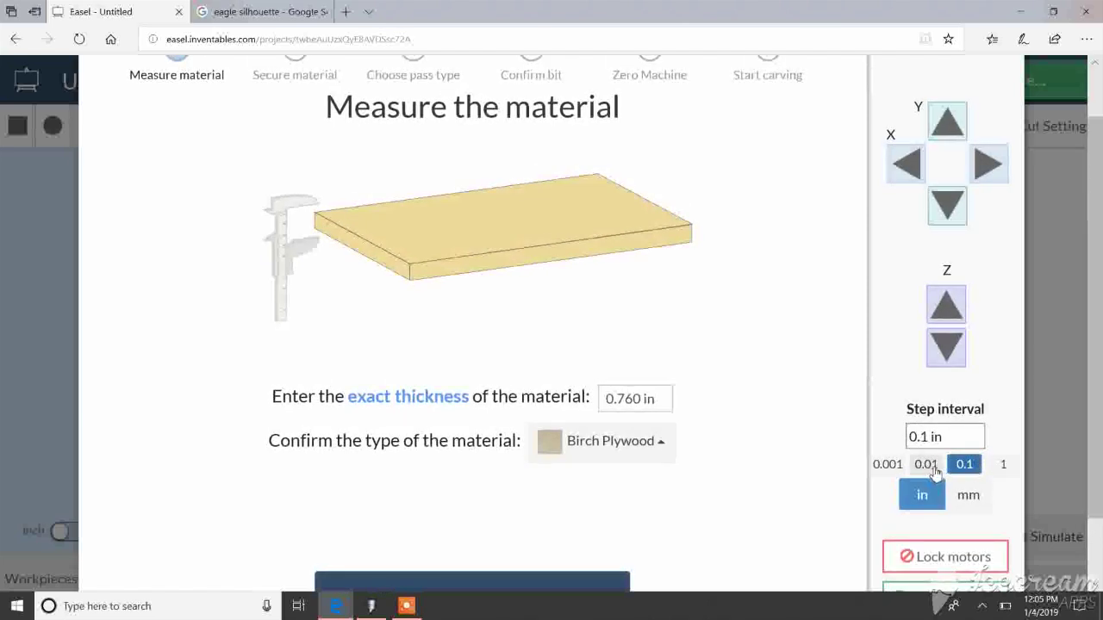
{"action": "left_click", "coordinate": [910, 162]}
{"action": "left_click", "coordinate": [910, 162]}
{"action": "left_click", "coordinate": [911, 162]}
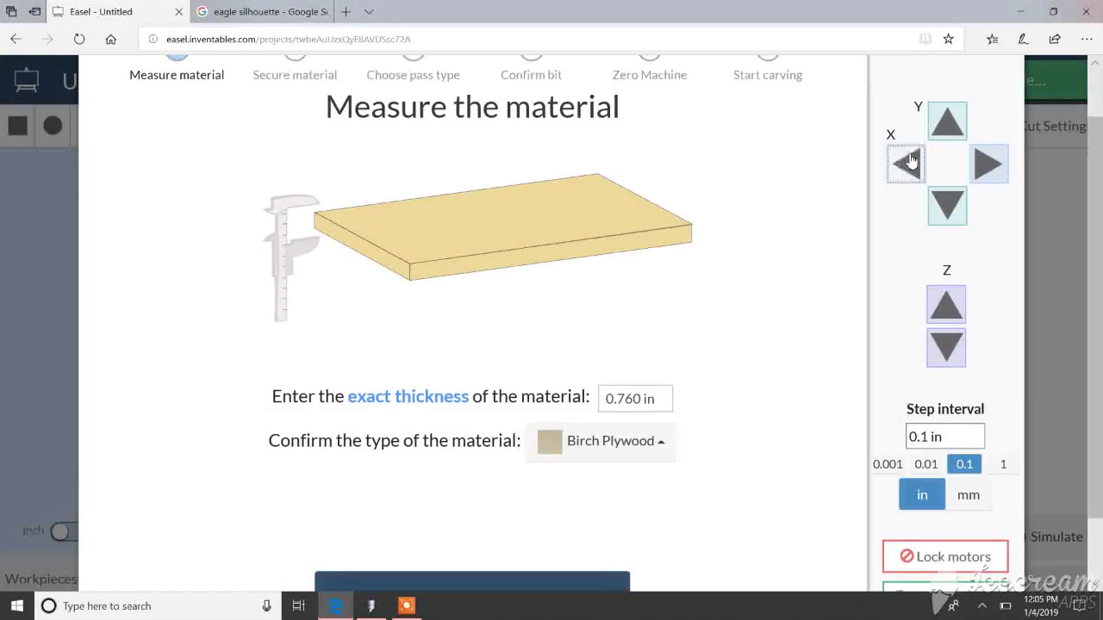
{"action": "left_click", "coordinate": [943, 205]}
{"action": "left_click", "coordinate": [944, 205]}
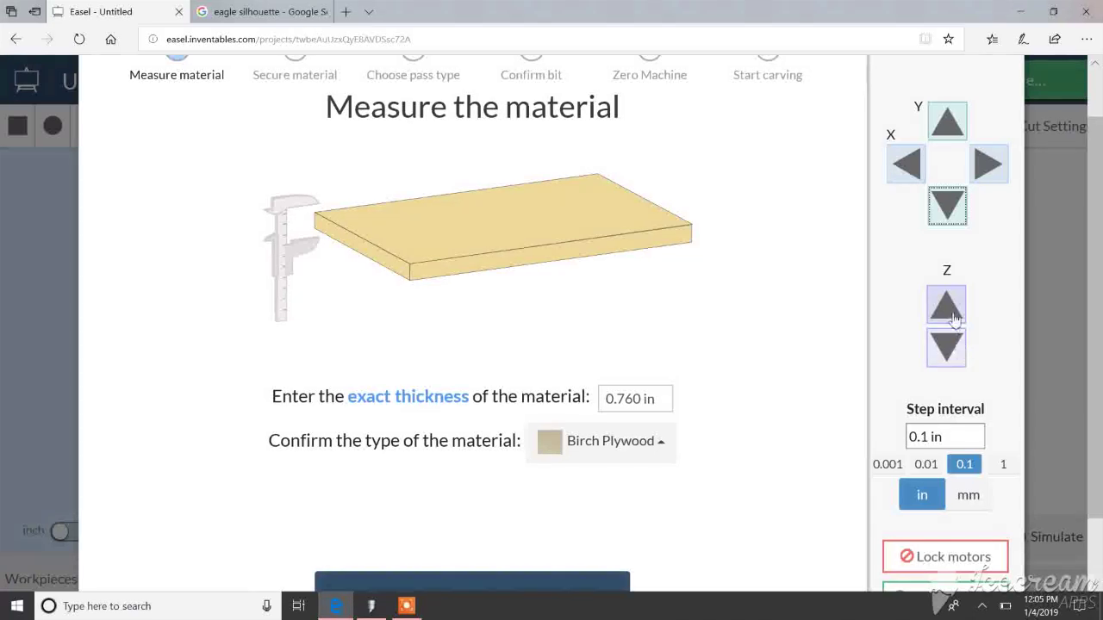
Jog the bit down and up along the Z axis.
{"action": "left_click", "coordinate": [952, 347]}
{"action": "left_click", "coordinate": [946, 309]}
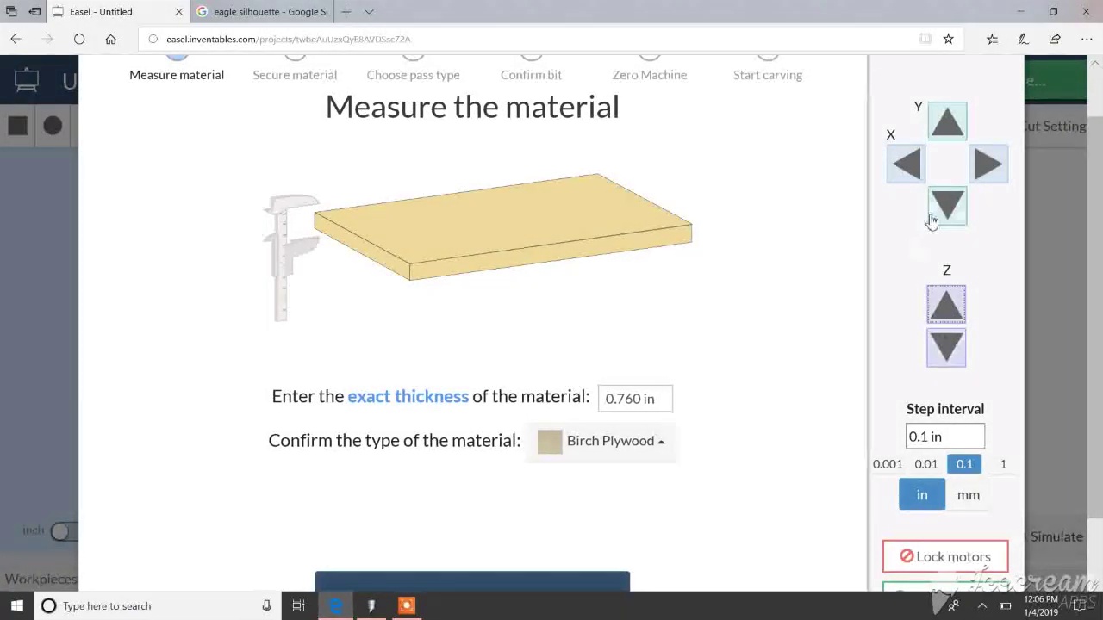
{"action": "left_click", "coordinate": [946, 348]}
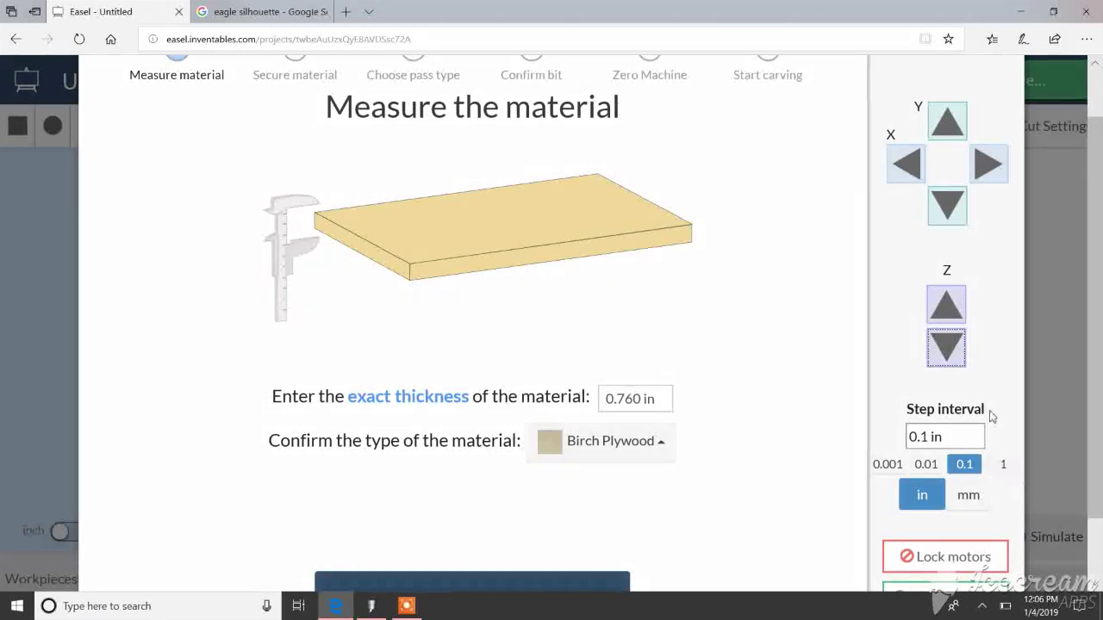
{"action": "left_click", "coordinate": [956, 318]}
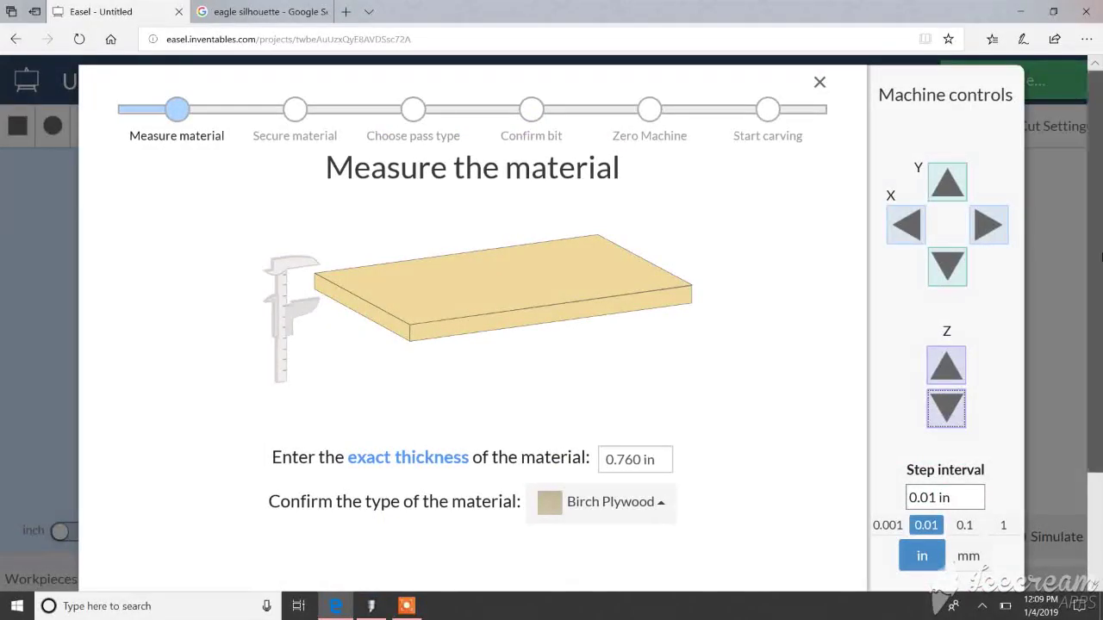
Accept the 0.760 in material thickness and confirm the material is secured.
{"action": "scroll", "coordinate": [1094, 344], "scroll_direction": "down", "scroll_amount": 3}
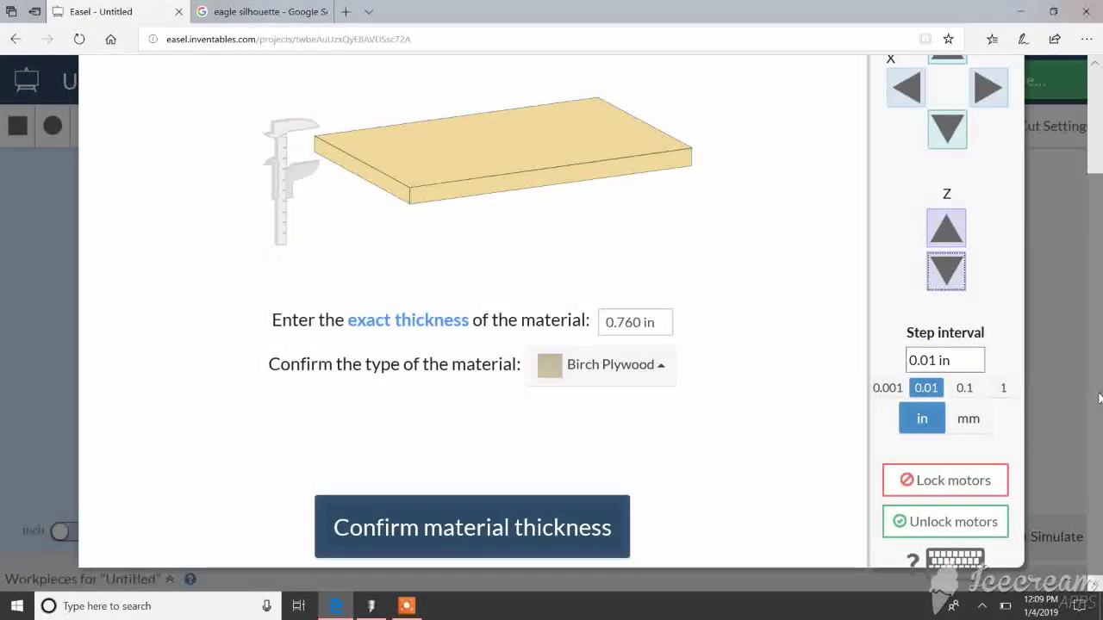
{"action": "scroll", "coordinate": [1098, 344], "scroll_direction": "up", "scroll_amount": 3}
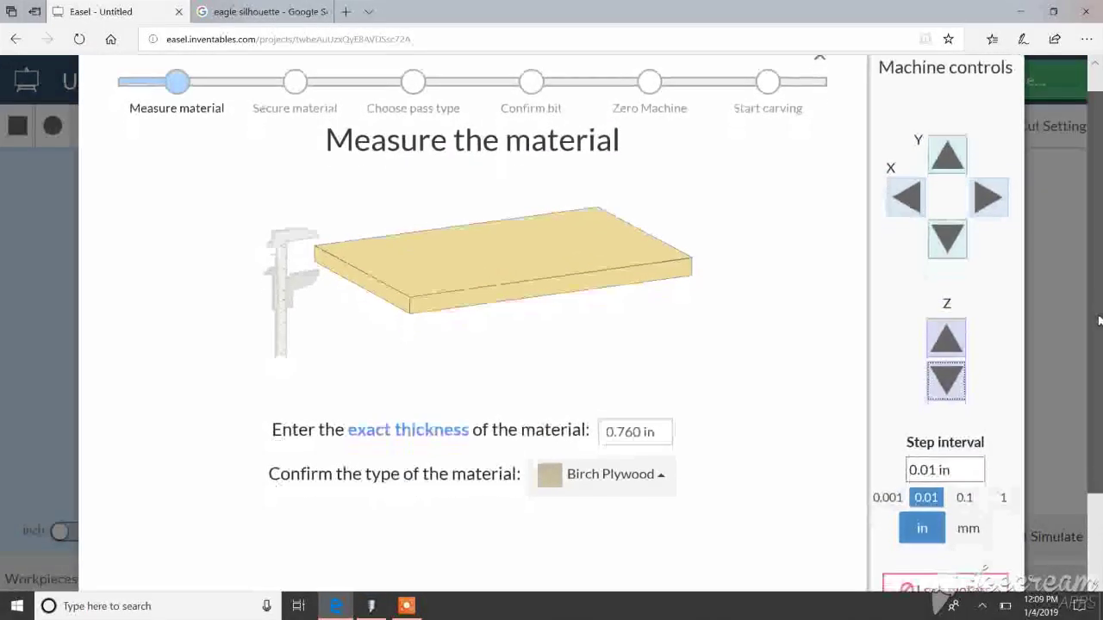
{"action": "scroll", "coordinate": [1096, 328], "scroll_direction": "down", "scroll_amount": 1}
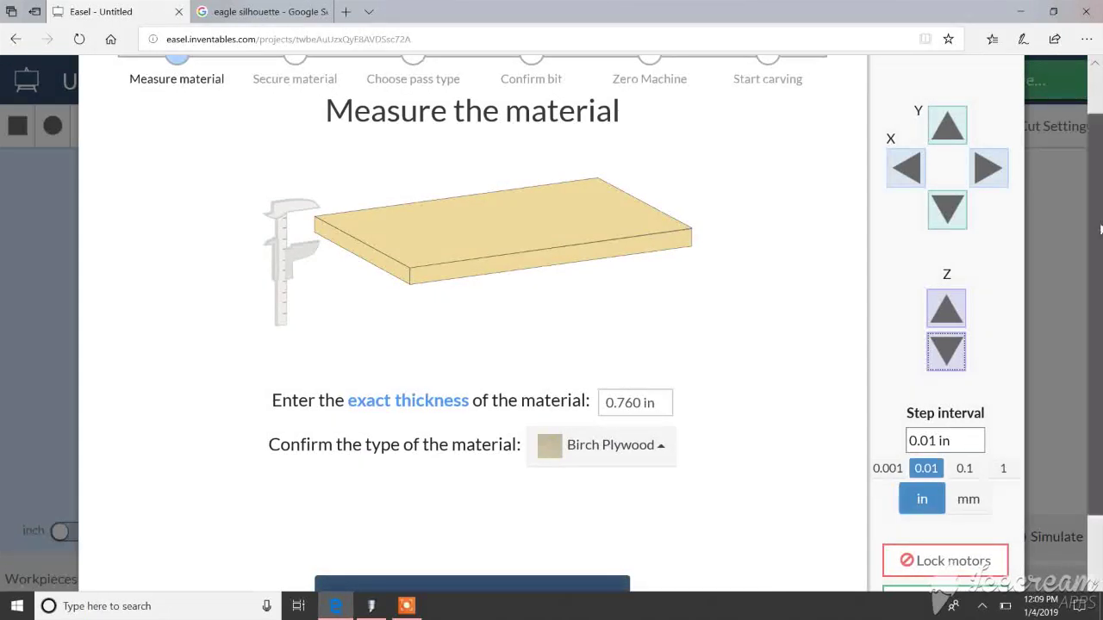
{"action": "scroll", "coordinate": [560, 457], "scroll_direction": "down", "scroll_amount": 1}
{"action": "left_click", "coordinate": [458, 517]}
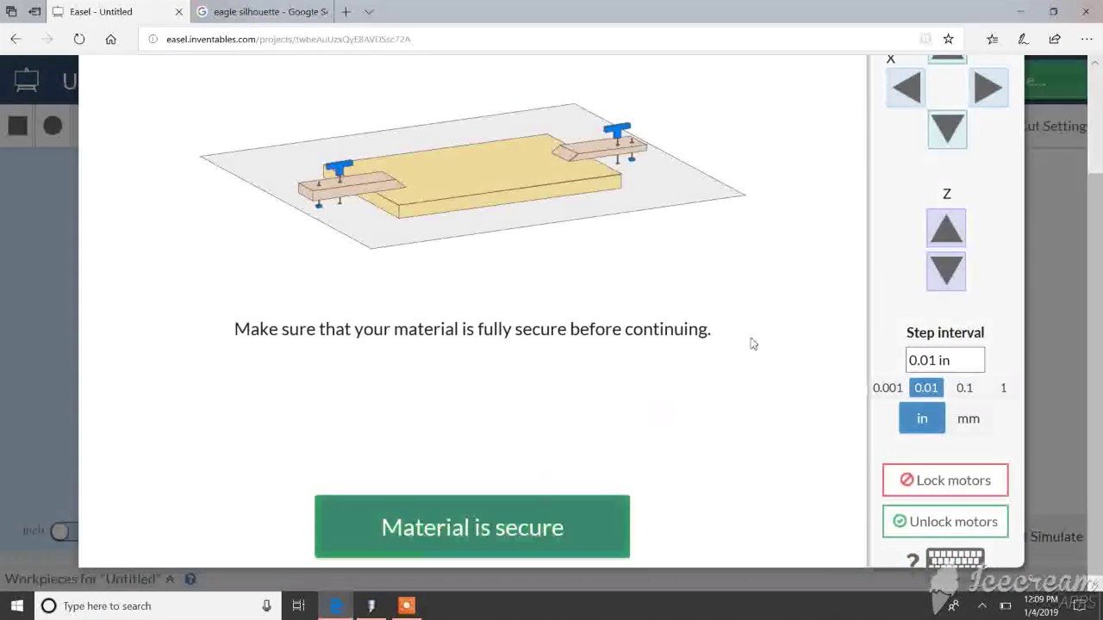
{"action": "scroll", "coordinate": [1100, 398], "scroll_direction": "up", "scroll_amount": 1}
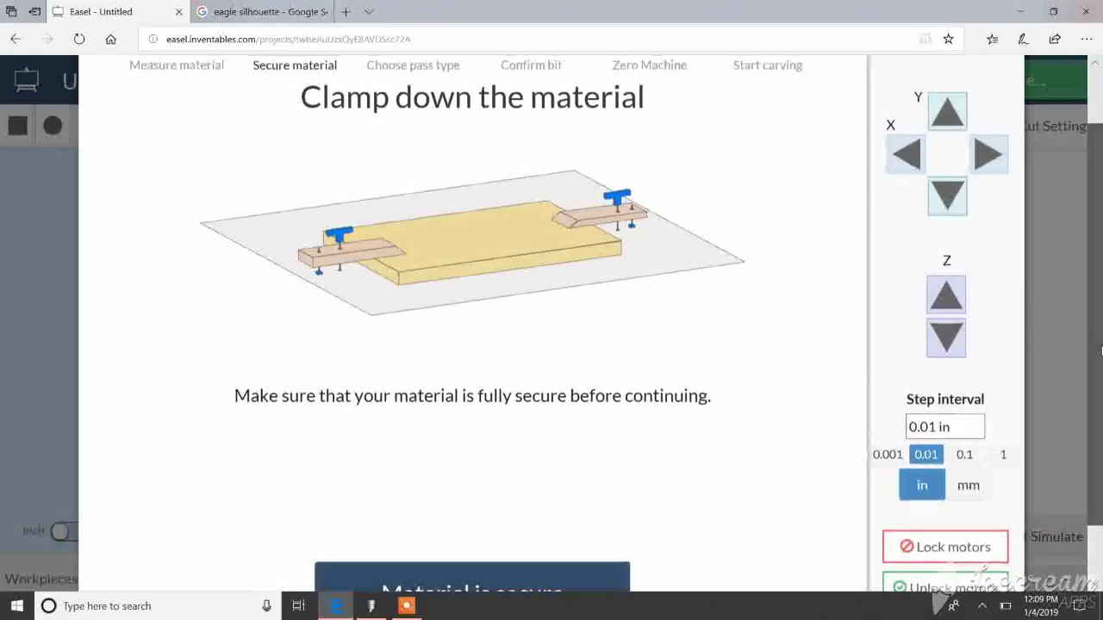
{"action": "scroll", "coordinate": [1100, 396], "scroll_direction": "down", "scroll_amount": 1}
{"action": "scroll", "coordinate": [1100, 395], "scroll_direction": "down", "scroll_amount": 1}
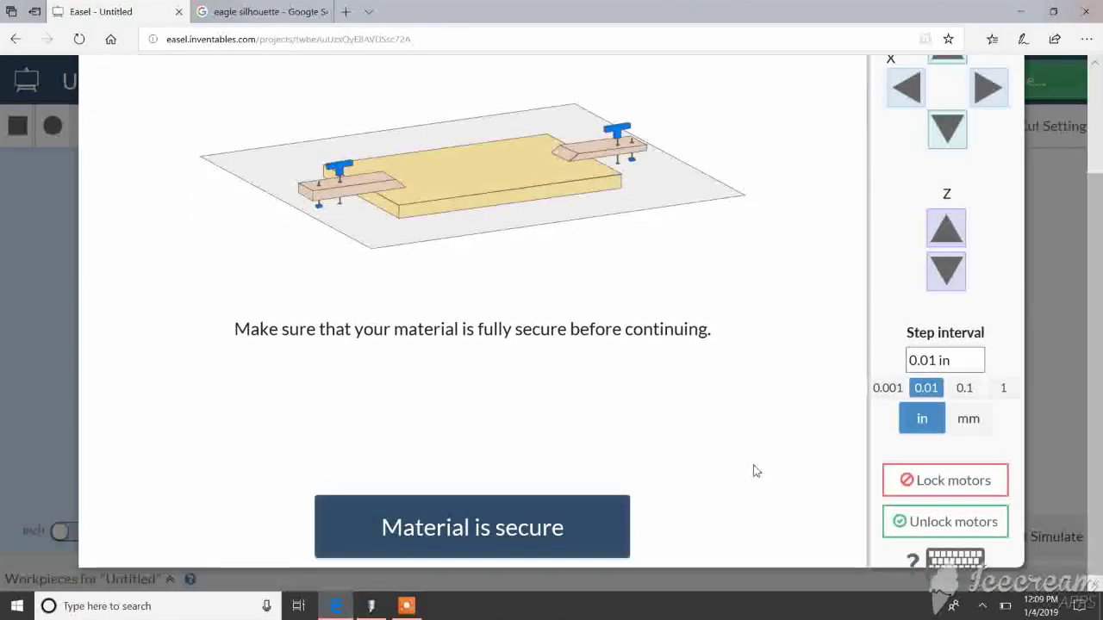
{"action": "left_click", "coordinate": [561, 511]}
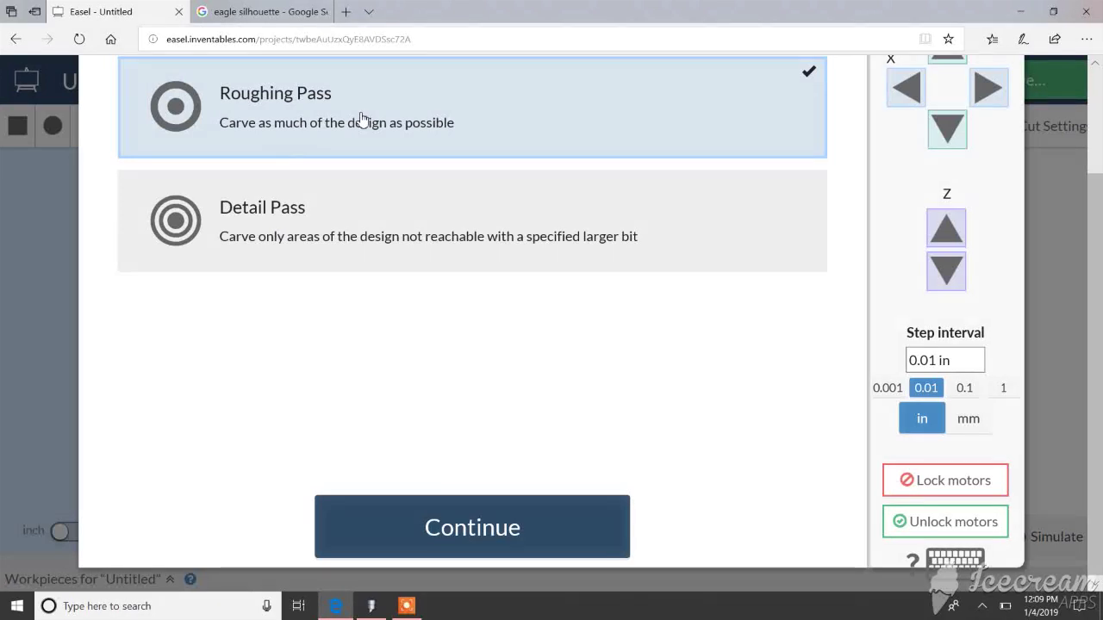
Choose the roughing pass and confirm the 1/8 in straight-cut bit.
{"action": "left_click", "coordinate": [432, 525]}
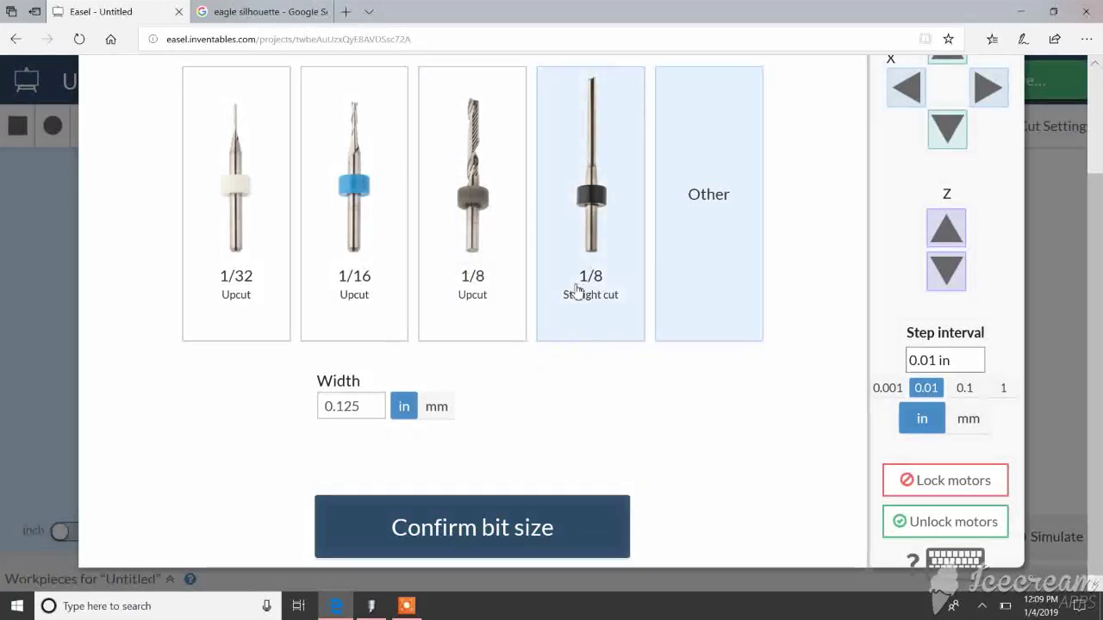
{"action": "left_click", "coordinate": [577, 293]}
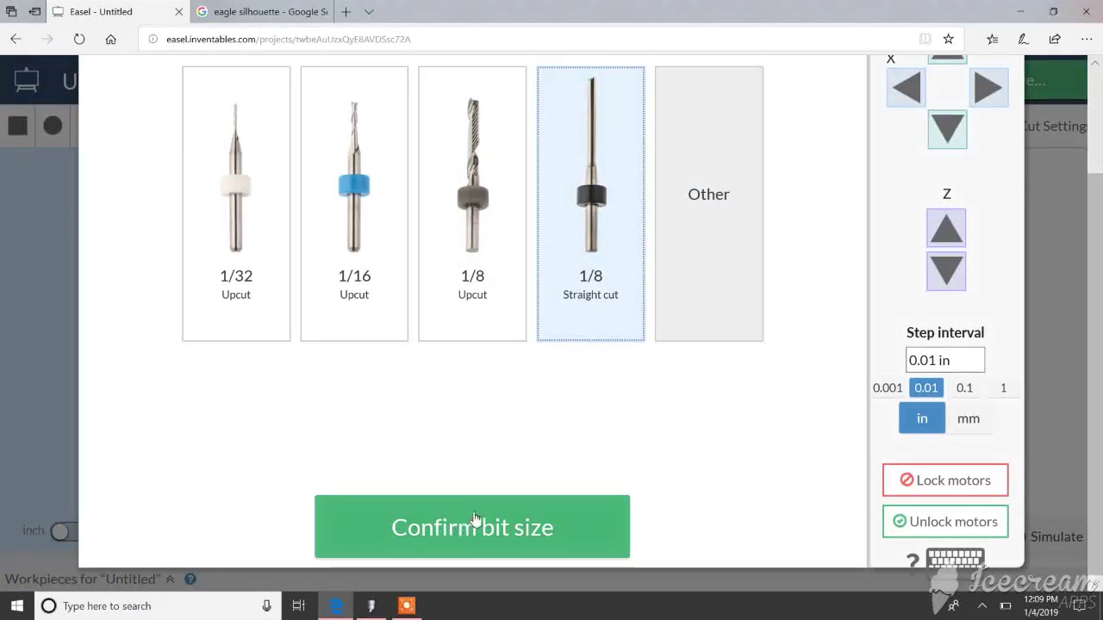
{"action": "left_click", "coordinate": [474, 524]}
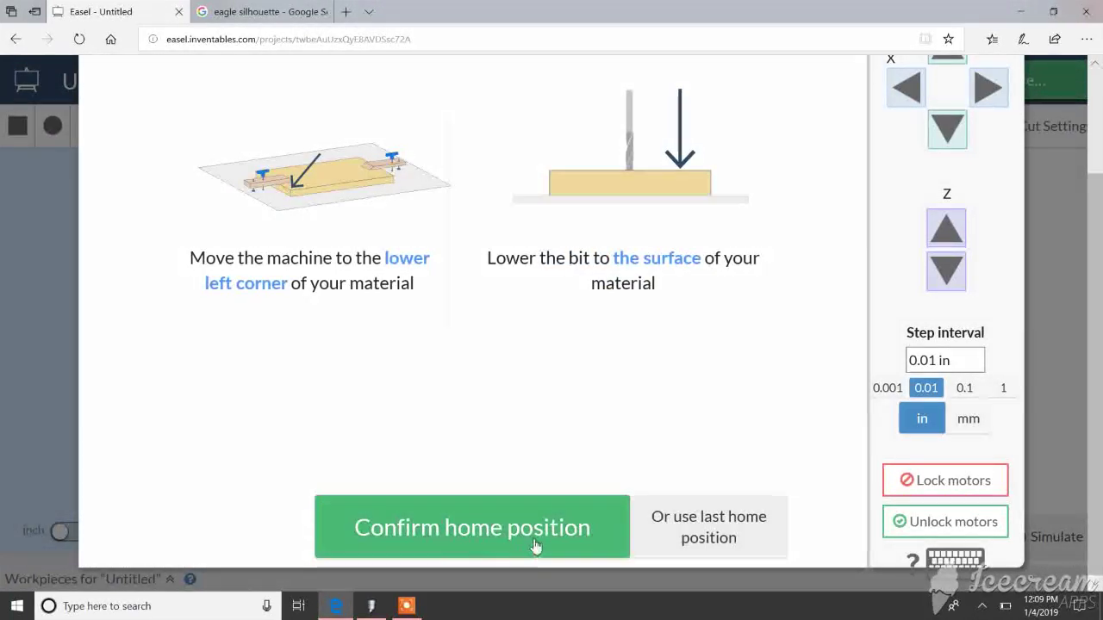
Confirm the home position, raise the bit, and confirm the spindle is on.
{"action": "left_click", "coordinate": [374, 551]}
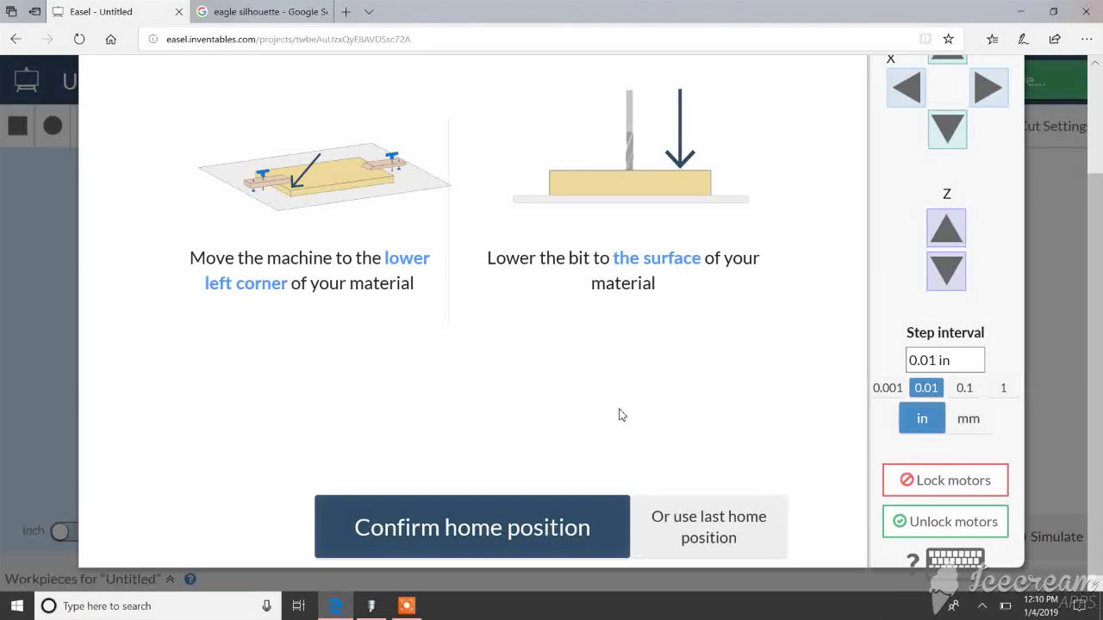
{"action": "left_click", "coordinate": [524, 504]}
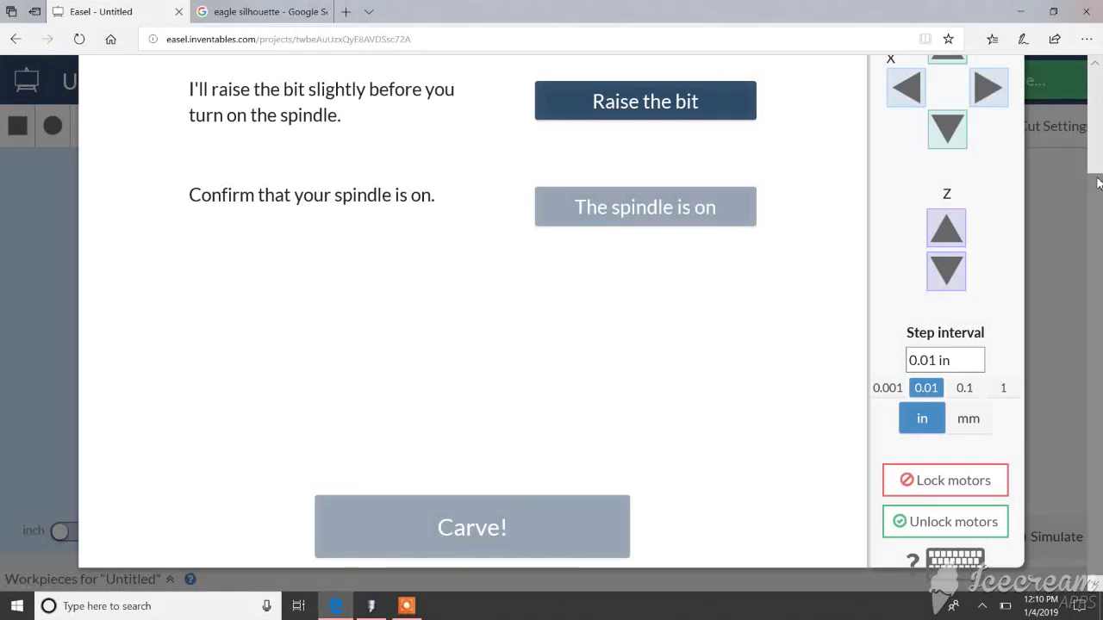
{"action": "left_click_drag", "start_coordinate": [1099, 180], "coordinate": [1099, 129]}
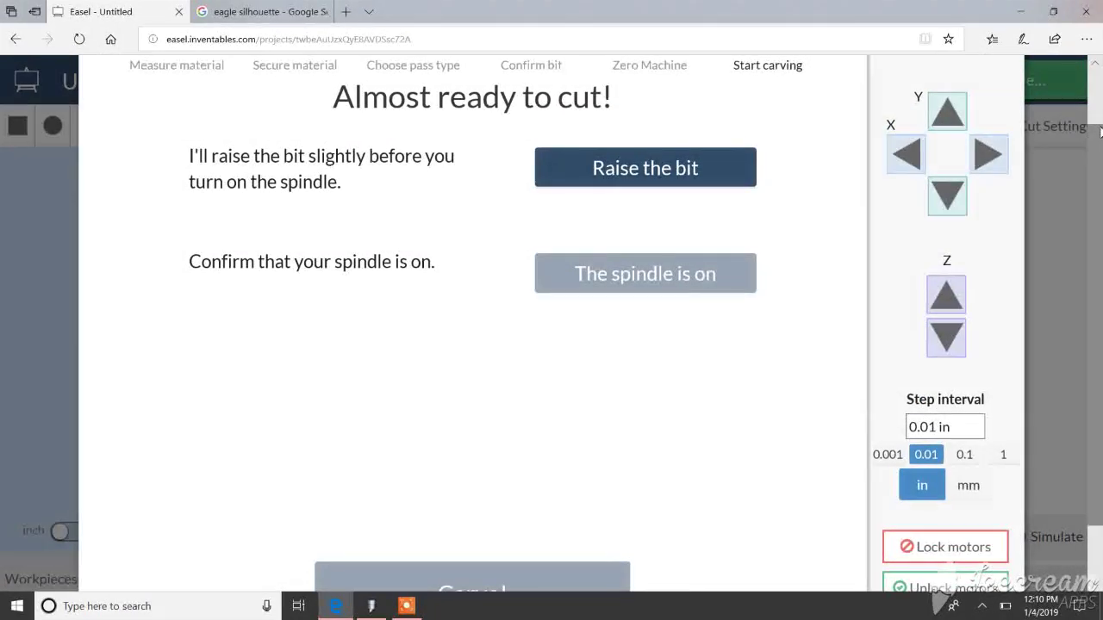
{"action": "left_click", "coordinate": [661, 168]}
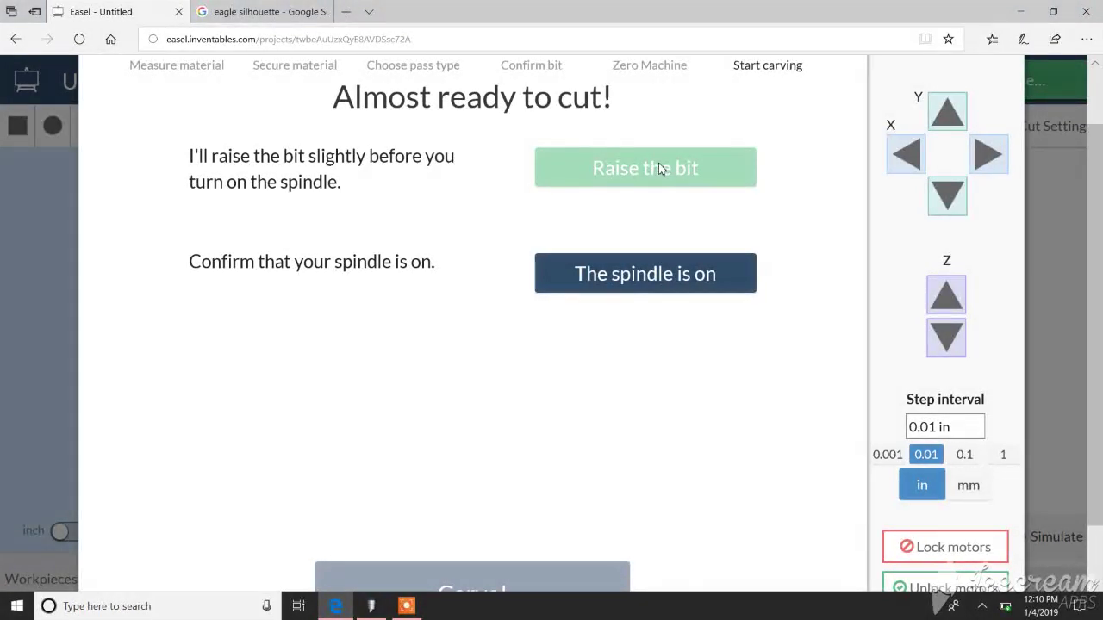
{"action": "left_click", "coordinate": [619, 270]}
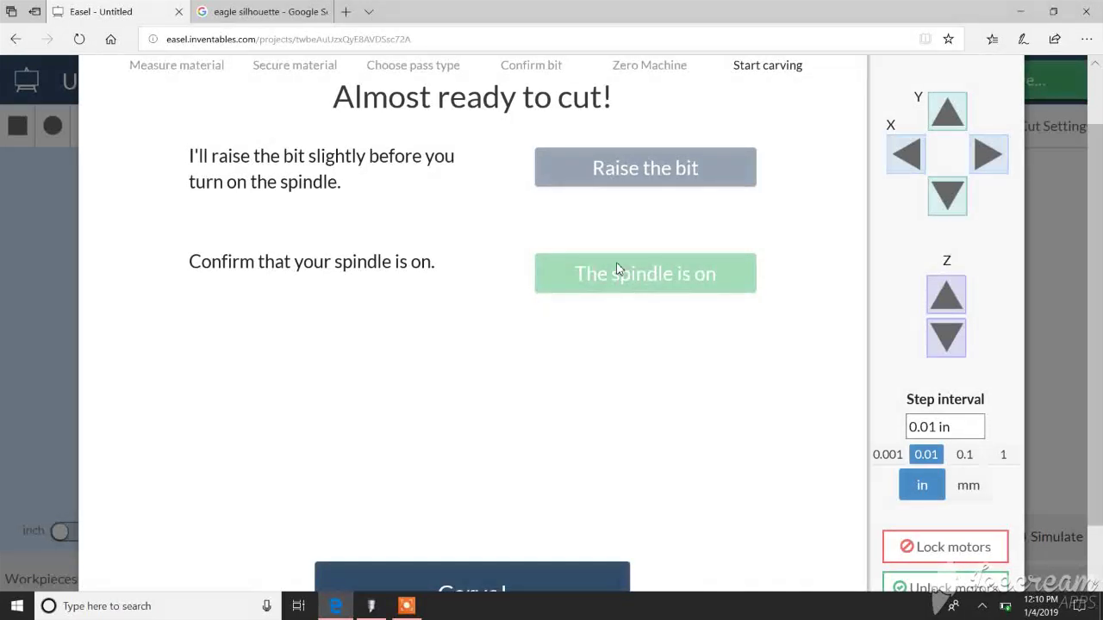
{"action": "scroll", "coordinate": [1101, 259], "scroll_direction": "down", "scroll_amount": 1}
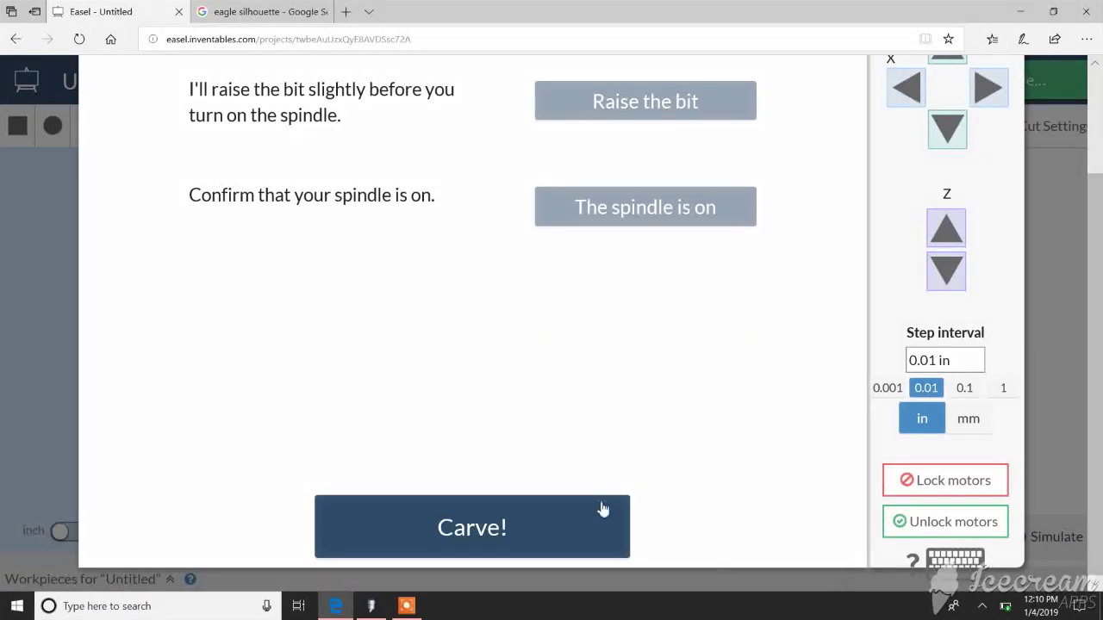
Start the carve so the Vikings board's roughing toolpaths begin simulating.
{"action": "left_click", "coordinate": [536, 541]}
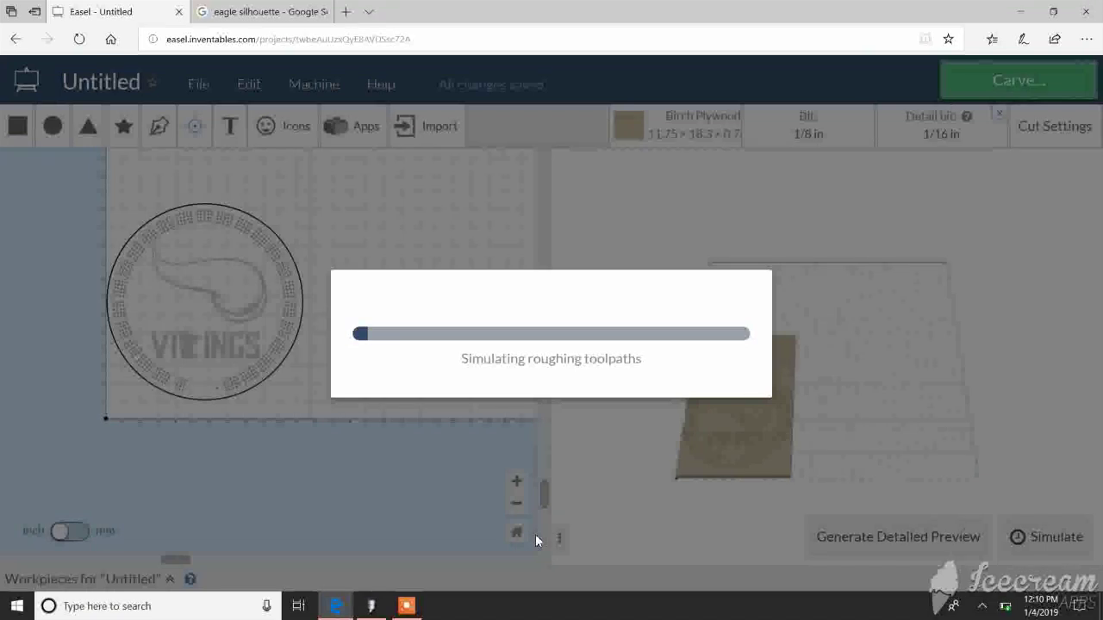